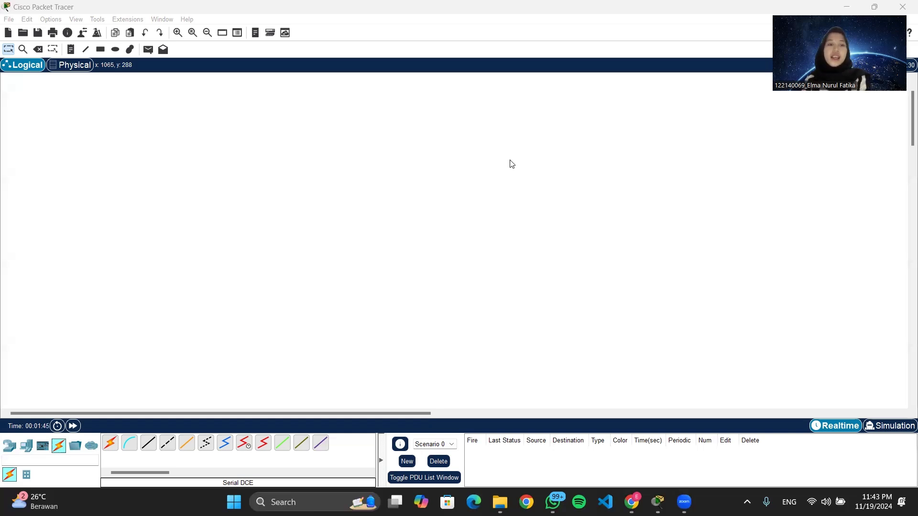
Place three Router-PT routers on the workspace.
{"action": "left_click", "coordinate": [10, 447]}
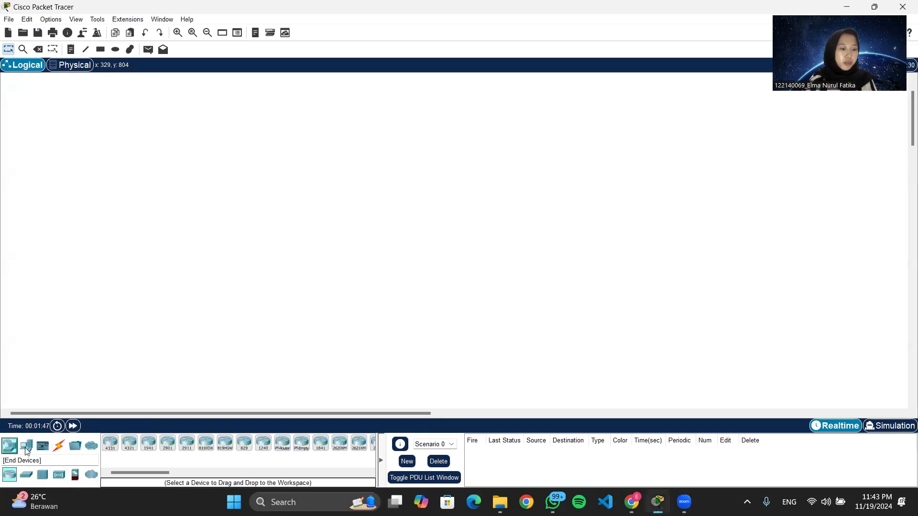
{"action": "left_click", "coordinate": [283, 448]}
{"action": "left_click", "coordinate": [366, 212]}
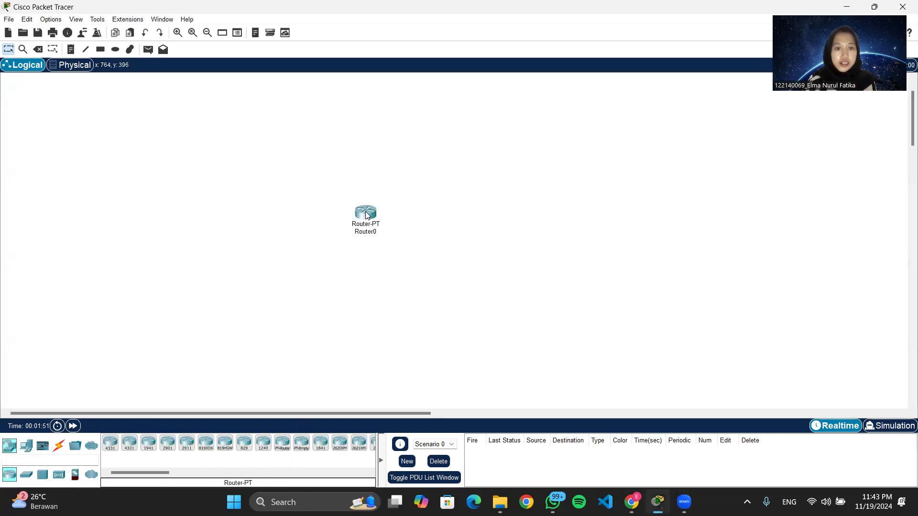
{"action": "left_click", "coordinate": [282, 448]}
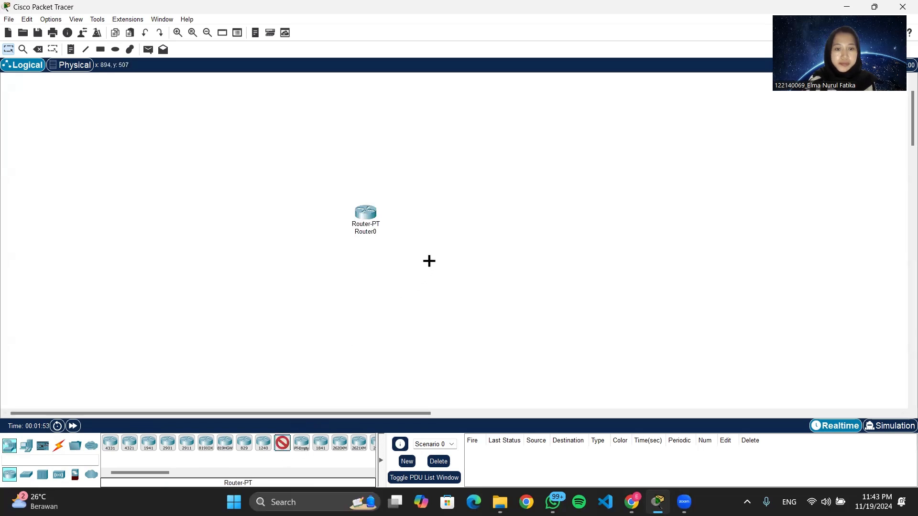
{"action": "left_click", "coordinate": [439, 273]}
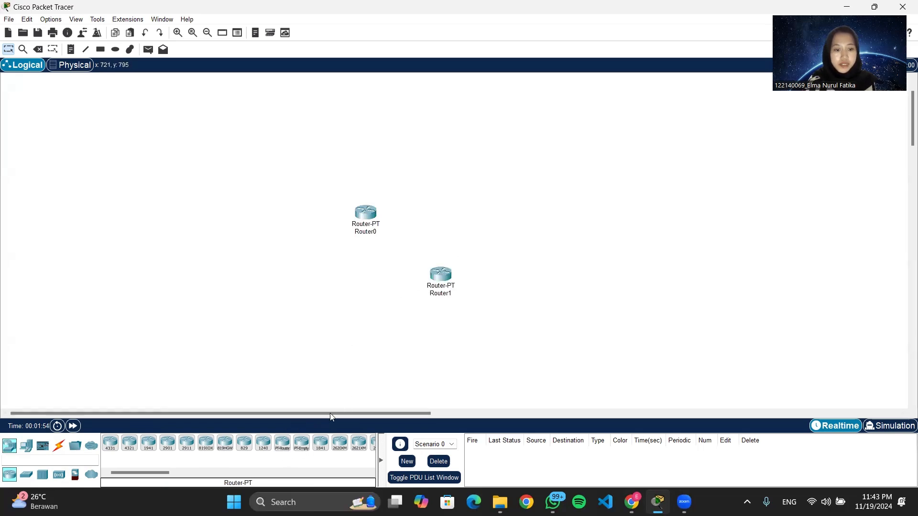
{"action": "left_click", "coordinate": [282, 448]}
{"action": "left_click", "coordinate": [509, 205]}
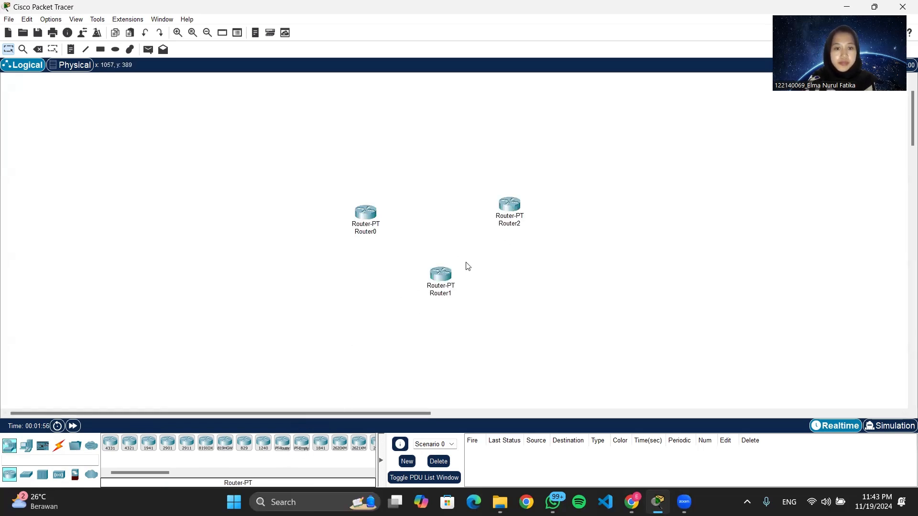
Add three 2960 switches: one left of Router0, one below Router1, and one right of Router2.
{"action": "left_click", "coordinate": [26, 474]}
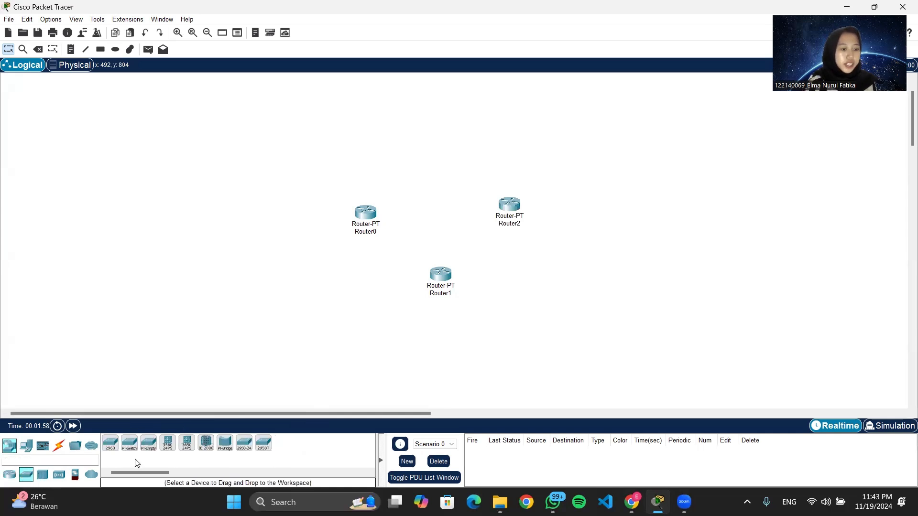
{"action": "left_click", "coordinate": [111, 445]}
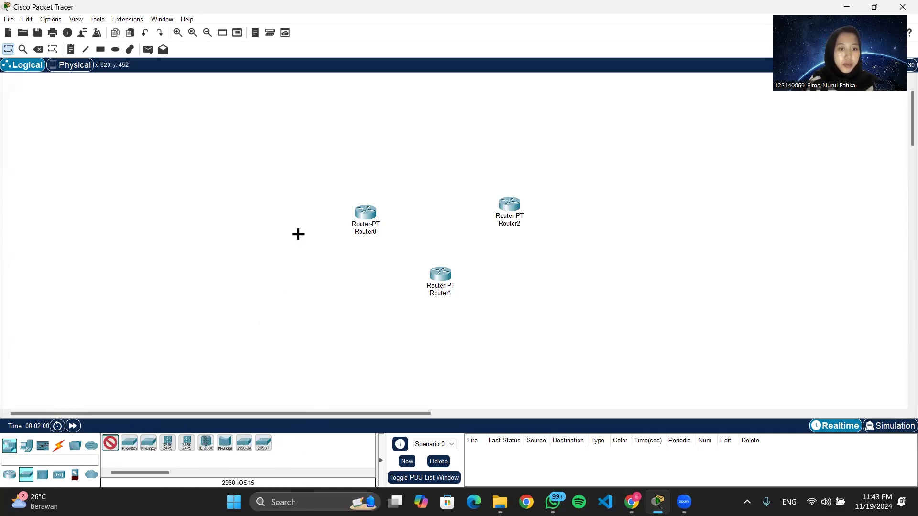
{"action": "left_click", "coordinate": [283, 214]}
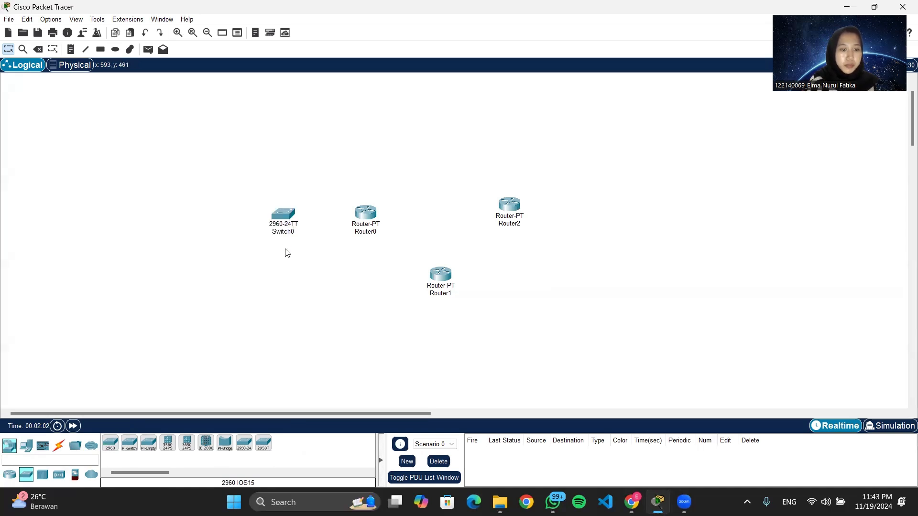
{"action": "left_click", "coordinate": [110, 445]}
{"action": "left_click", "coordinate": [445, 342]}
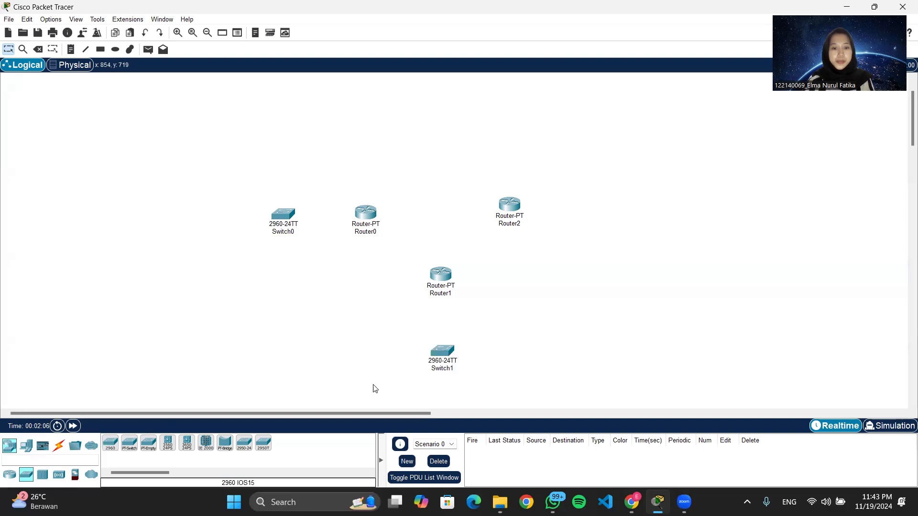
{"action": "left_click", "coordinate": [111, 445]}
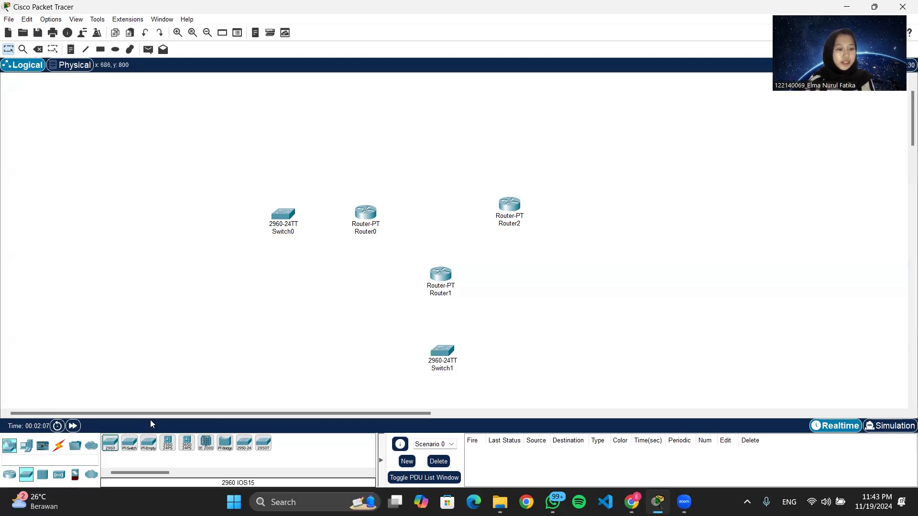
{"action": "left_click", "coordinate": [601, 206]}
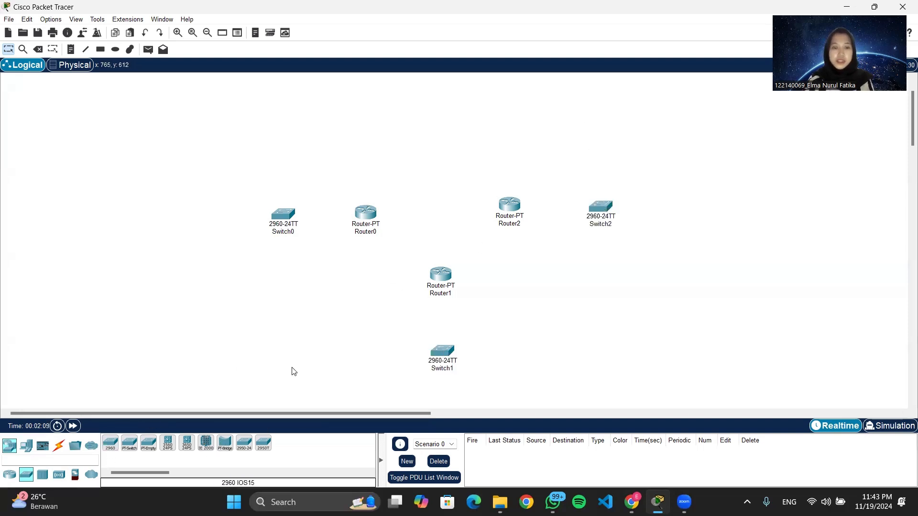
Place three PC-PT computers, one left of Switch0 and two below Switch1.
{"action": "left_click", "coordinate": [26, 446]}
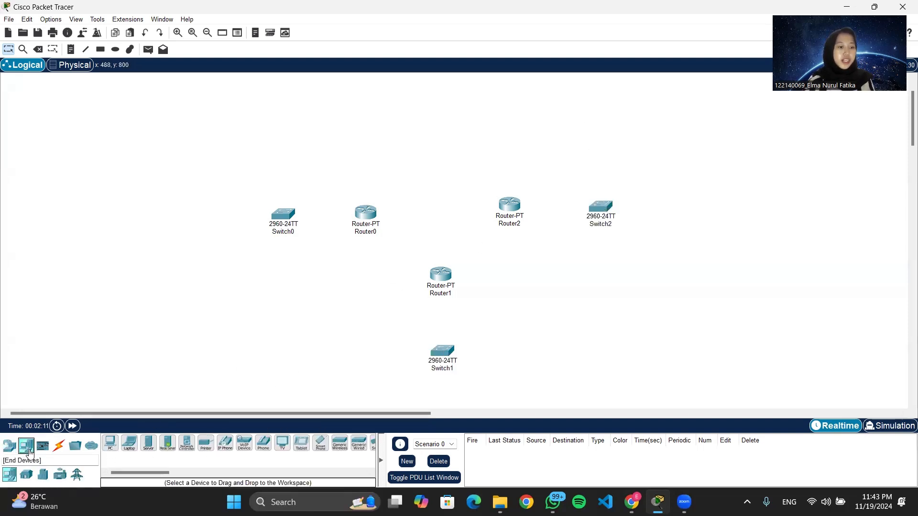
{"action": "left_click", "coordinate": [109, 446]}
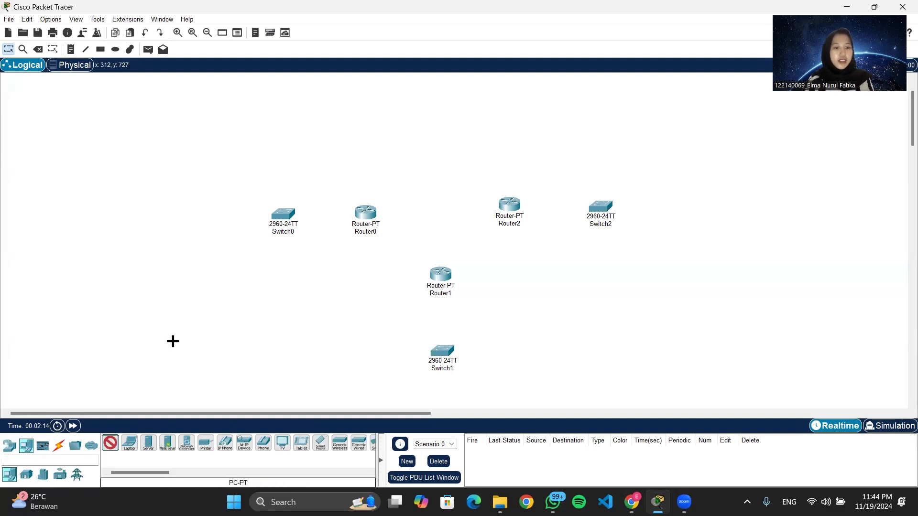
{"action": "left_click", "coordinate": [224, 267]}
{"action": "scroll", "coordinate": [262, 281], "scroll_direction": "down", "scroll_amount": 3}
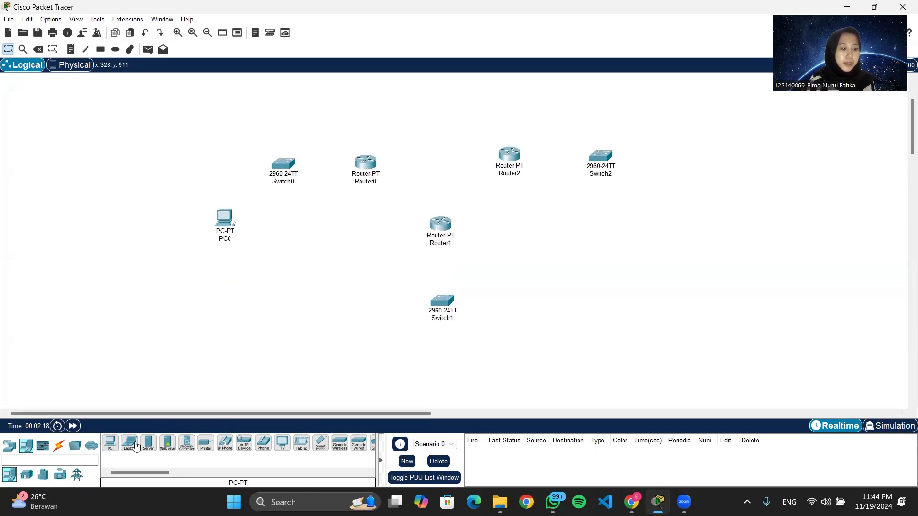
{"action": "left_click", "coordinate": [110, 444]}
{"action": "left_click", "coordinate": [386, 375]}
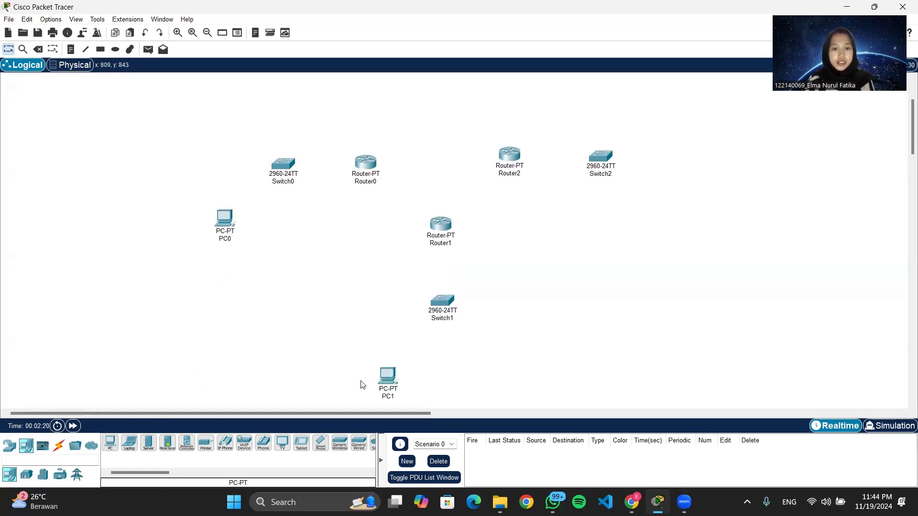
{"action": "left_click", "coordinate": [108, 450]}
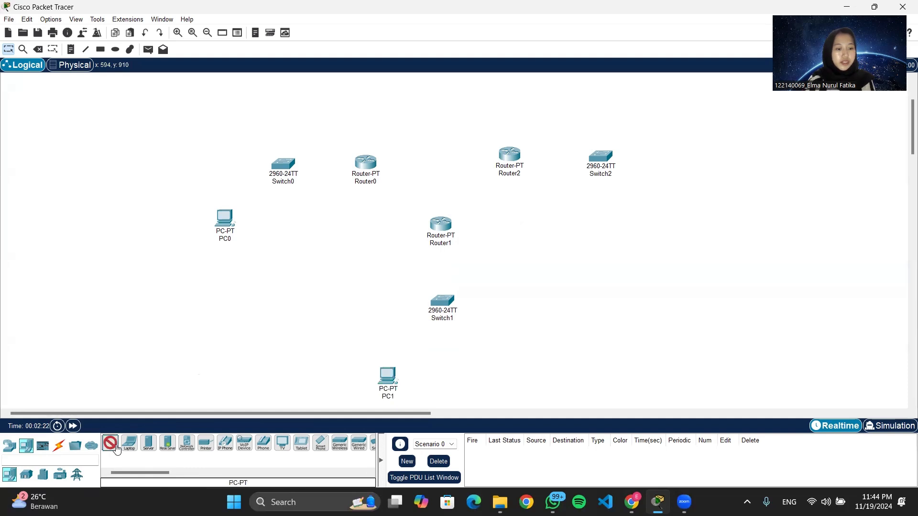
{"action": "left_click", "coordinate": [507, 373]}
Add two more PC-PT computers near Switch2 and a Server-PT server at the upper left.
{"action": "left_click", "coordinate": [110, 444]}
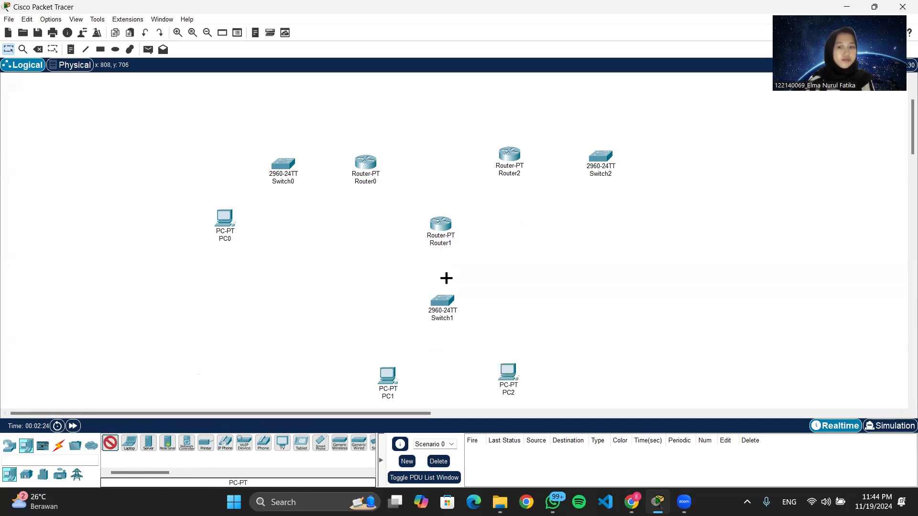
{"action": "left_click", "coordinate": [660, 206]}
{"action": "left_click", "coordinate": [110, 444]}
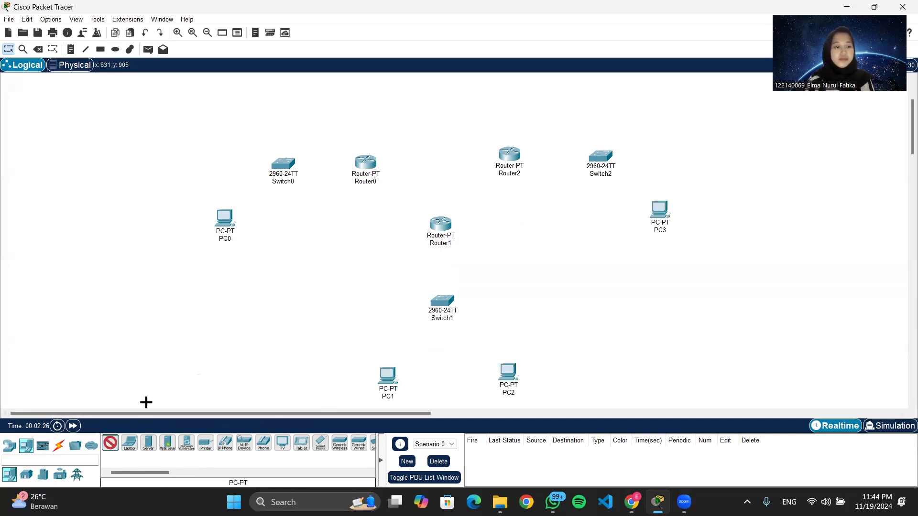
{"action": "left_click", "coordinate": [654, 98]}
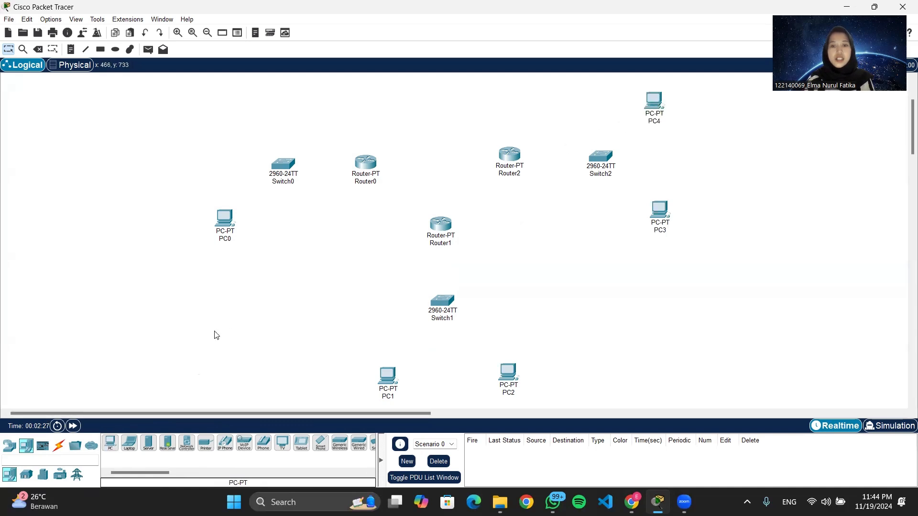
{"action": "left_click", "coordinate": [148, 444]}
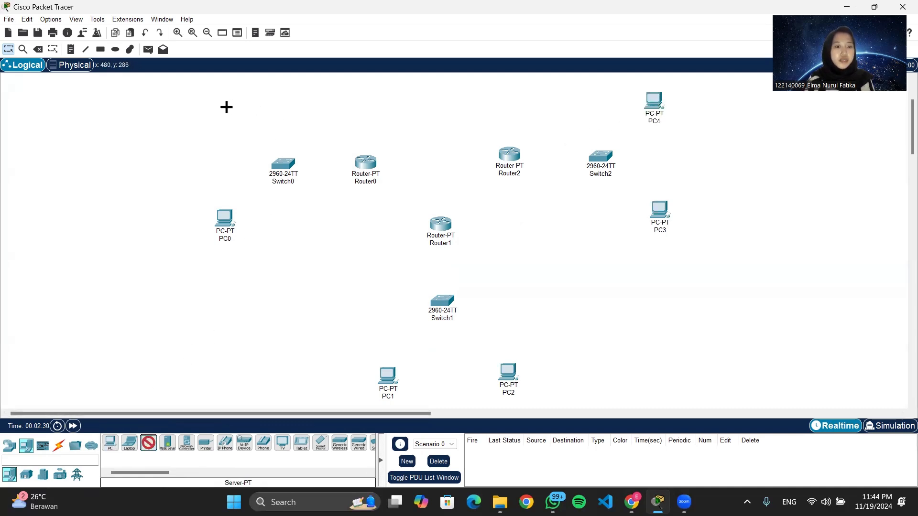
{"action": "left_click", "coordinate": [219, 109]}
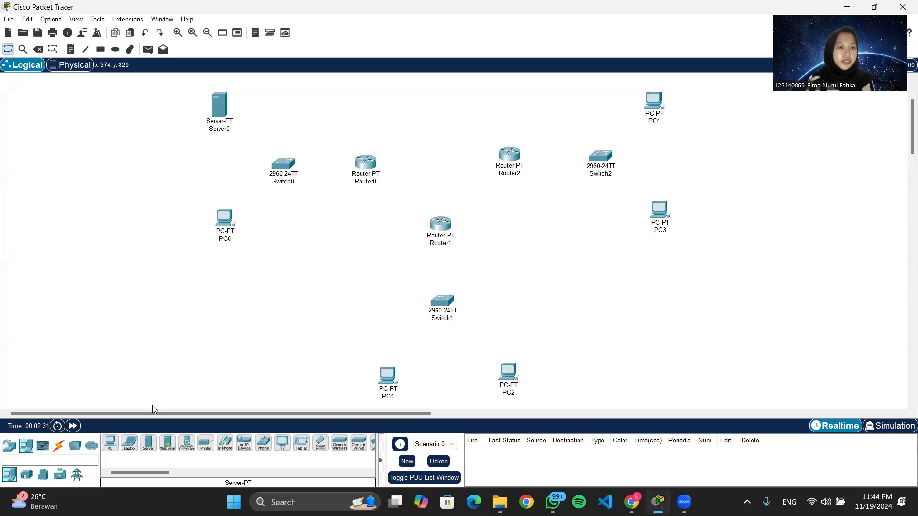
Connect Server0's FastEthernet0 to Switch0's FastEthernet0/3 with a copper straight-through cable.
{"action": "left_click", "coordinate": [59, 446]}
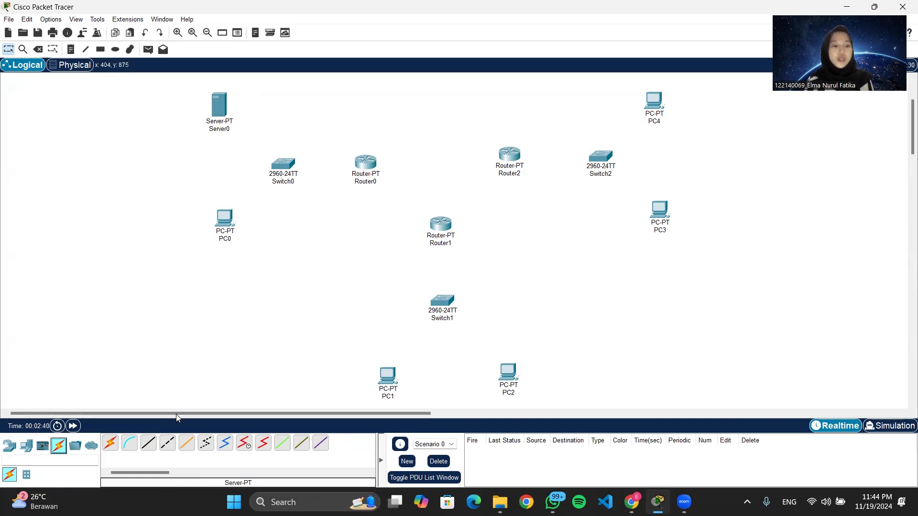
{"action": "left_click", "coordinate": [148, 444]}
{"action": "left_click", "coordinate": [222, 107]}
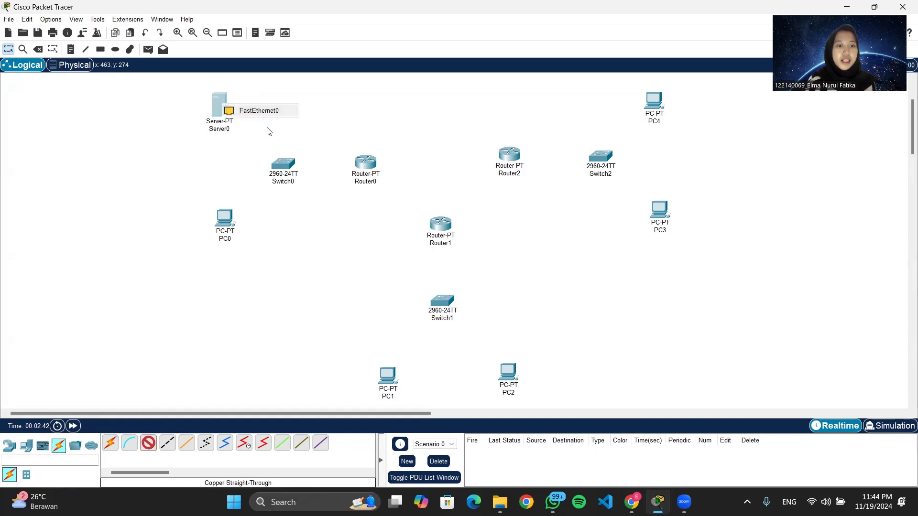
{"action": "left_click", "coordinate": [265, 111]}
{"action": "left_click", "coordinate": [282, 164]}
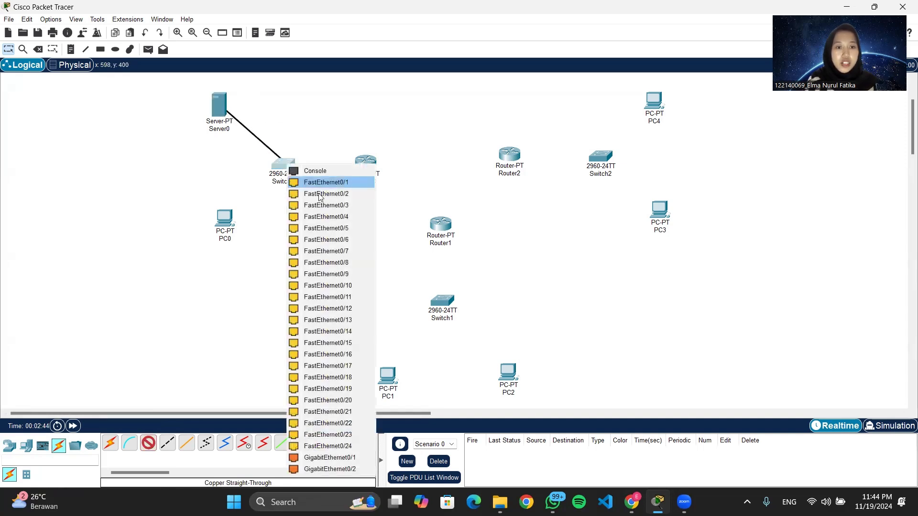
{"action": "left_click", "coordinate": [320, 206]}
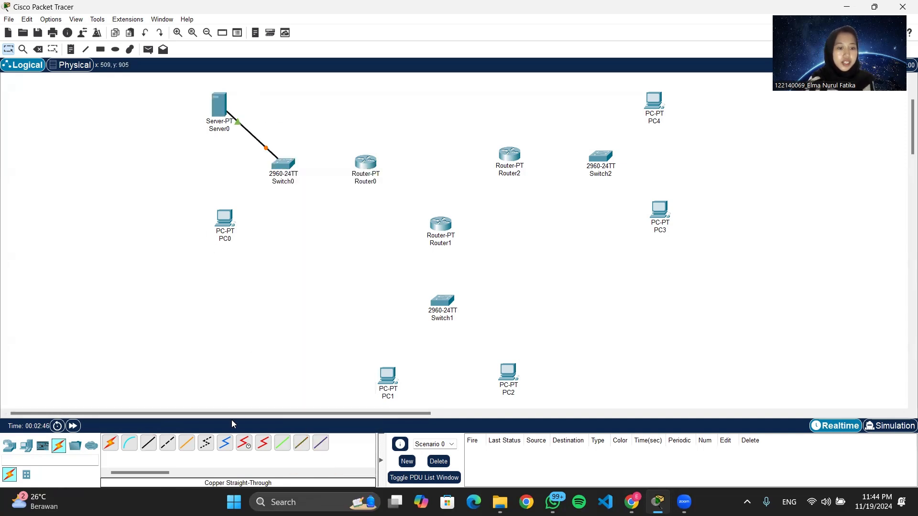
Connect PC0's FastEthernet0 to Switch0's FastEthernet0/2 with a copper straight-through cable.
{"action": "left_click", "coordinate": [149, 443]}
{"action": "left_click", "coordinate": [226, 224]}
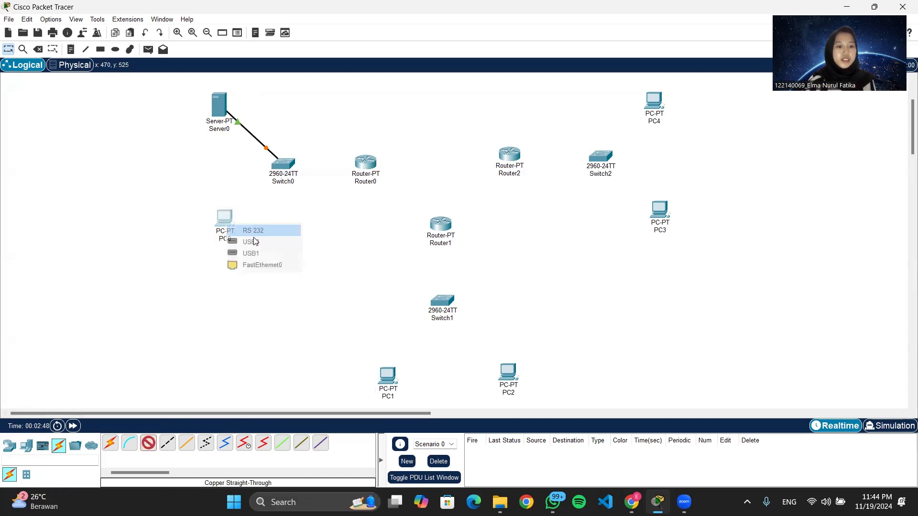
{"action": "left_click", "coordinate": [278, 264]}
{"action": "left_click", "coordinate": [283, 166]}
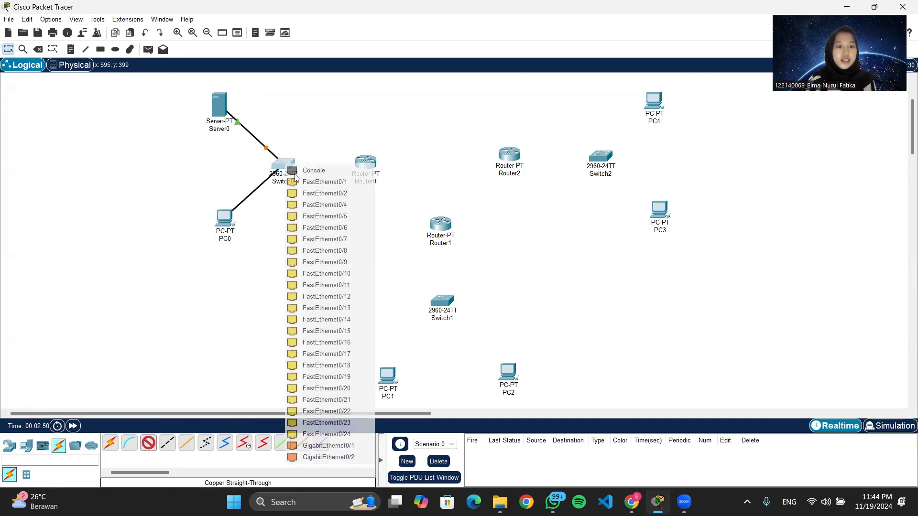
{"action": "left_click", "coordinate": [321, 194]}
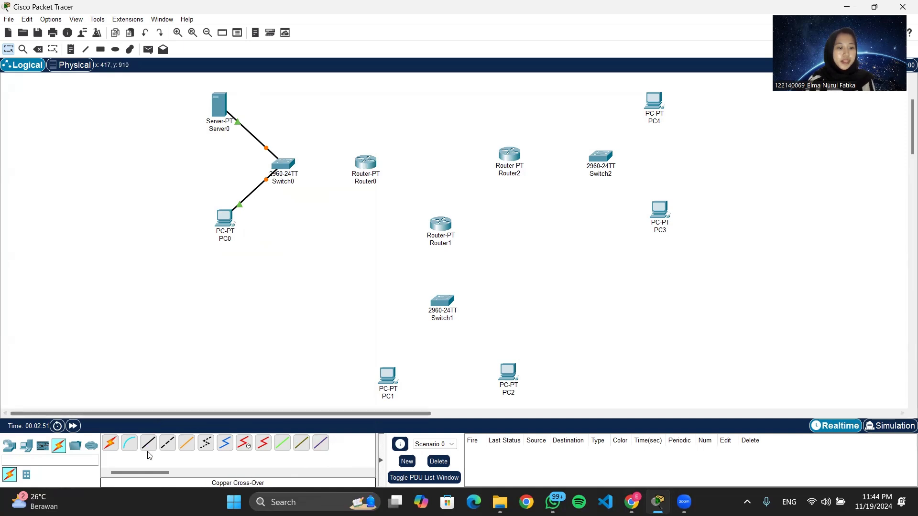
Connect Switch0's FastEthernet0/1 to Router0's FastEthernet0/0 with a copper straight-through cable.
{"action": "left_click", "coordinate": [291, 164]}
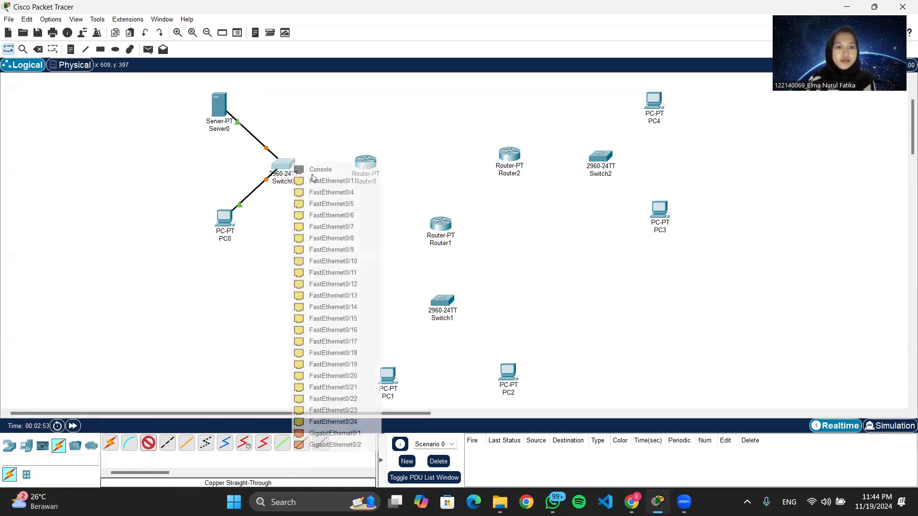
{"action": "left_click", "coordinate": [319, 185]}
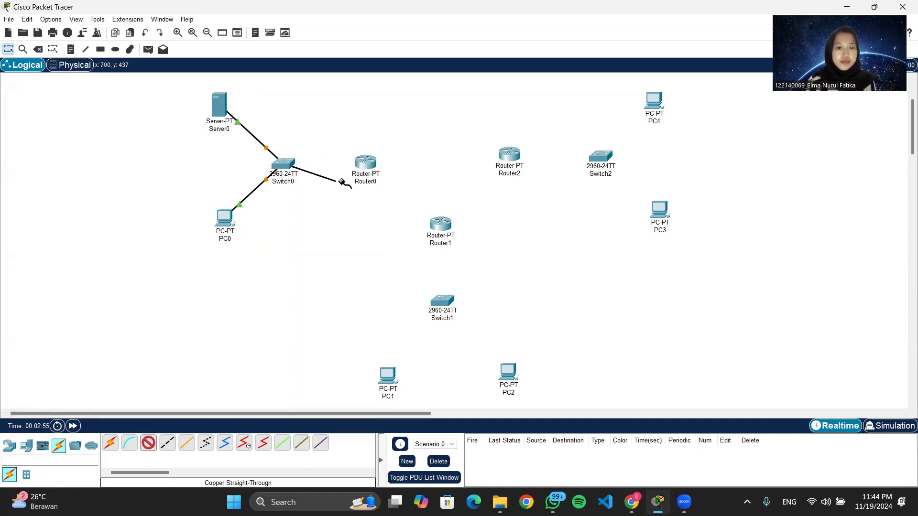
{"action": "left_click", "coordinate": [371, 164]}
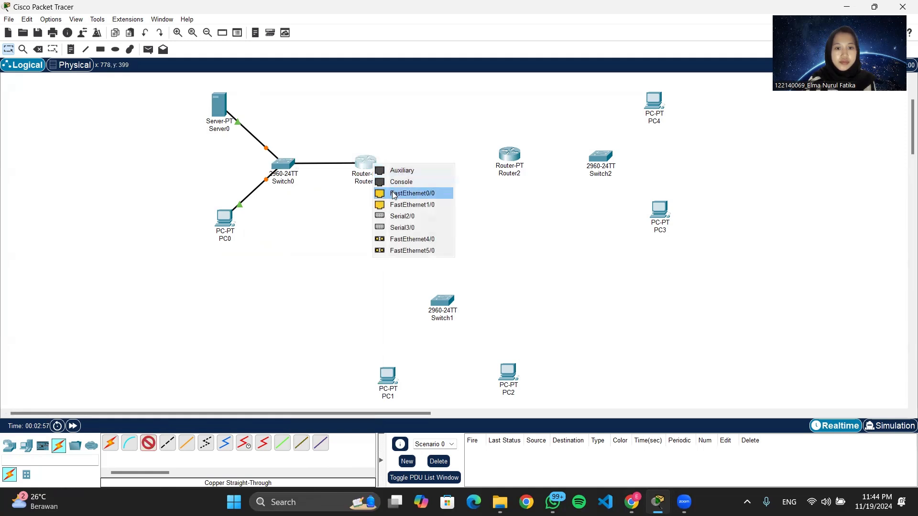
{"action": "left_click", "coordinate": [393, 193]}
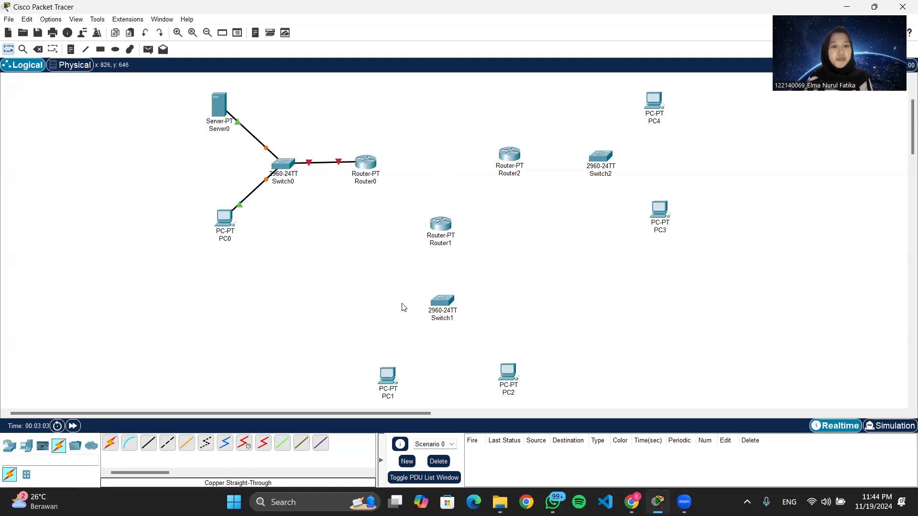
Connect PC1's FastEthernet0 to Switch1's FastEthernet0/6 with a copper straight-through cable.
{"action": "left_click", "coordinate": [148, 443]}
{"action": "left_click", "coordinate": [386, 381]}
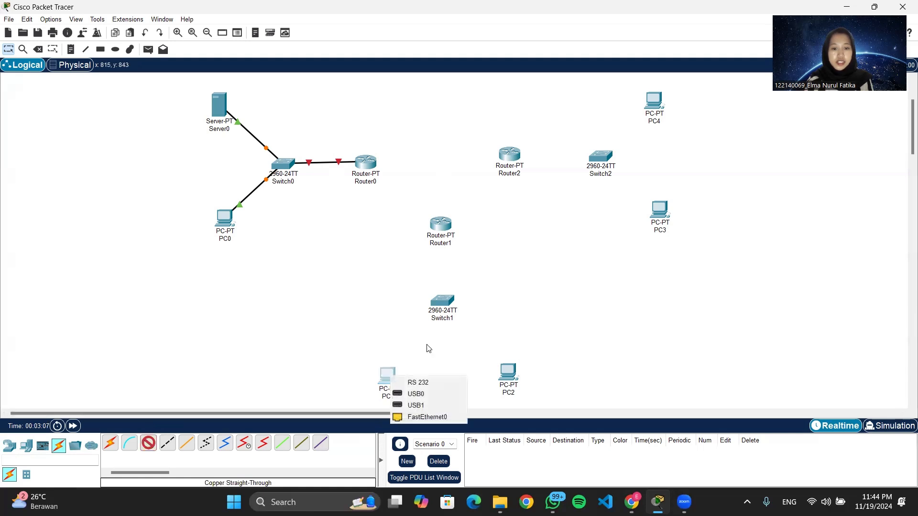
{"action": "left_click", "coordinate": [423, 418]}
{"action": "left_click", "coordinate": [442, 303]}
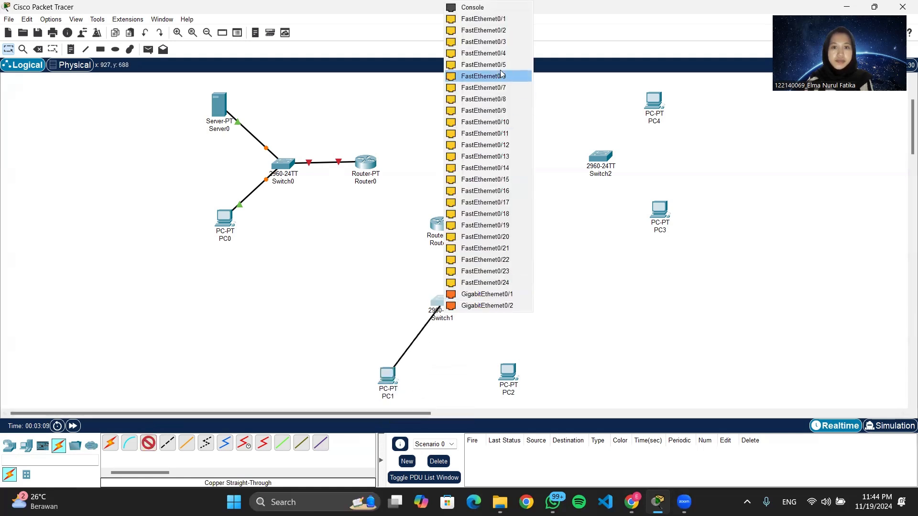
{"action": "left_click", "coordinate": [500, 42]}
{"action": "left_click", "coordinate": [148, 443]}
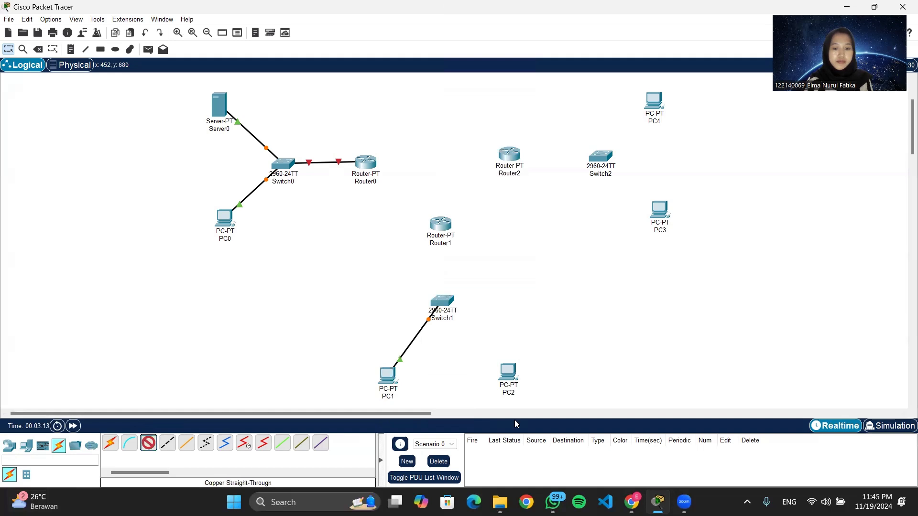
Connect PC2's FastEthernet0 to Switch1's FastEthernet0/2 with a copper straight-through cable.
{"action": "left_click", "coordinate": [509, 374]}
{"action": "left_click", "coordinate": [547, 414]}
{"action": "left_click", "coordinate": [441, 302]}
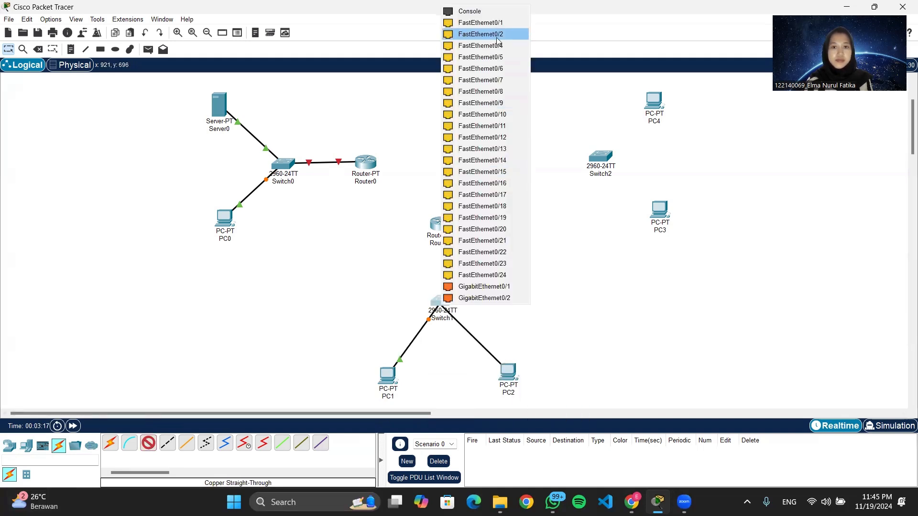
{"action": "left_click", "coordinate": [500, 32]}
Connect Switch1 to Router1 with a copper straight-through cable.
{"action": "left_click", "coordinate": [143, 447]}
{"action": "left_click", "coordinate": [442, 302]}
{"action": "left_click", "coordinate": [501, 45]}
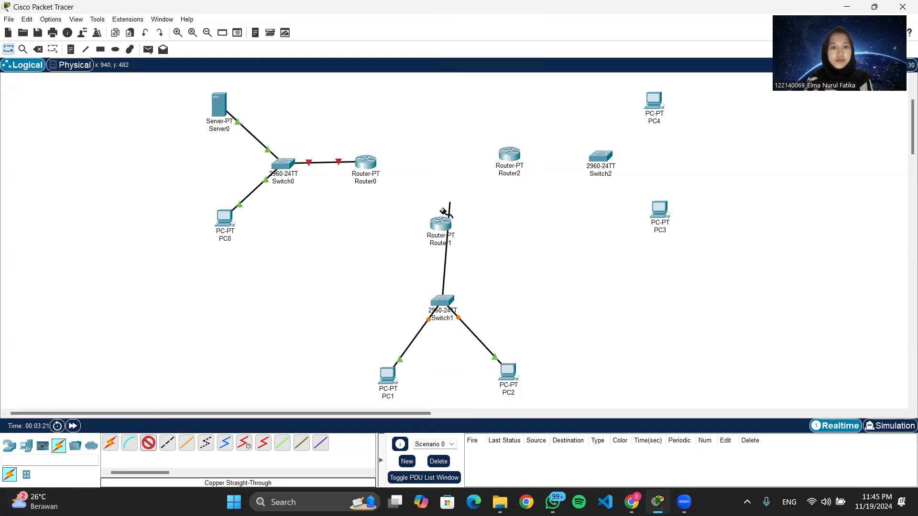
{"action": "left_click", "coordinate": [442, 225]}
{"action": "left_click", "coordinate": [474, 254]}
Connect PC3 to Switch2 with a copper straight-through cable.
{"action": "left_click", "coordinate": [148, 443]}
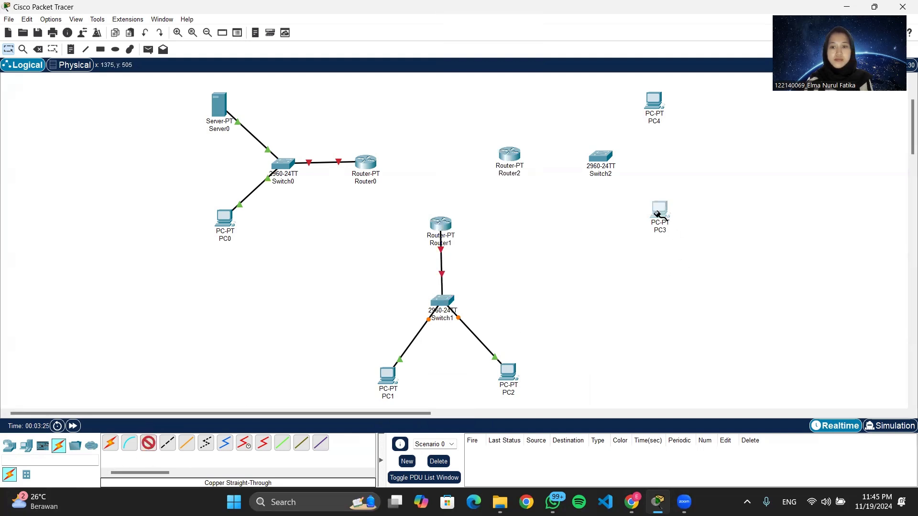
{"action": "left_click", "coordinate": [660, 209]}
{"action": "left_click", "coordinate": [695, 255]}
{"action": "left_click", "coordinate": [600, 158]}
{"action": "left_click", "coordinate": [616, 201]}
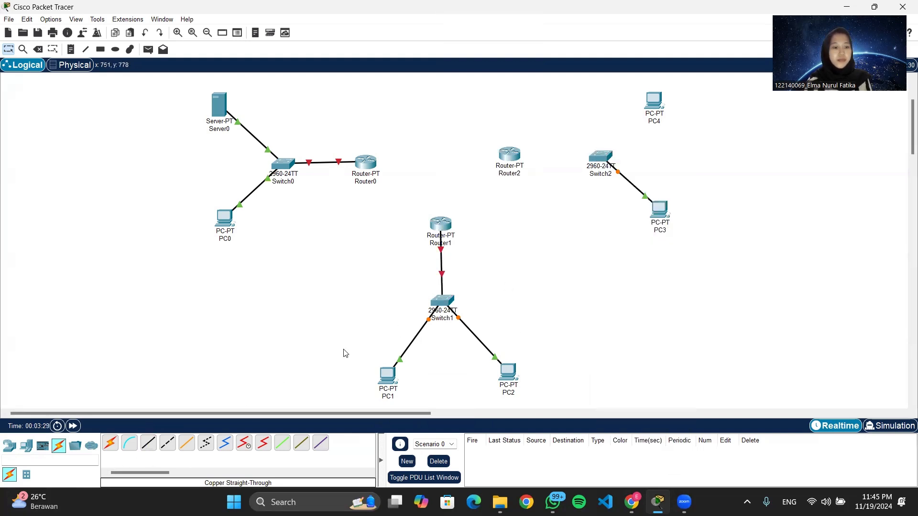
Connect PC4's FastEthernet port to Switch2's FastEthernet0/2 with a copper straight-through cable.
{"action": "left_click", "coordinate": [143, 447]}
{"action": "left_click", "coordinate": [653, 100]}
{"action": "left_click", "coordinate": [695, 147]}
{"action": "left_click", "coordinate": [601, 158]}
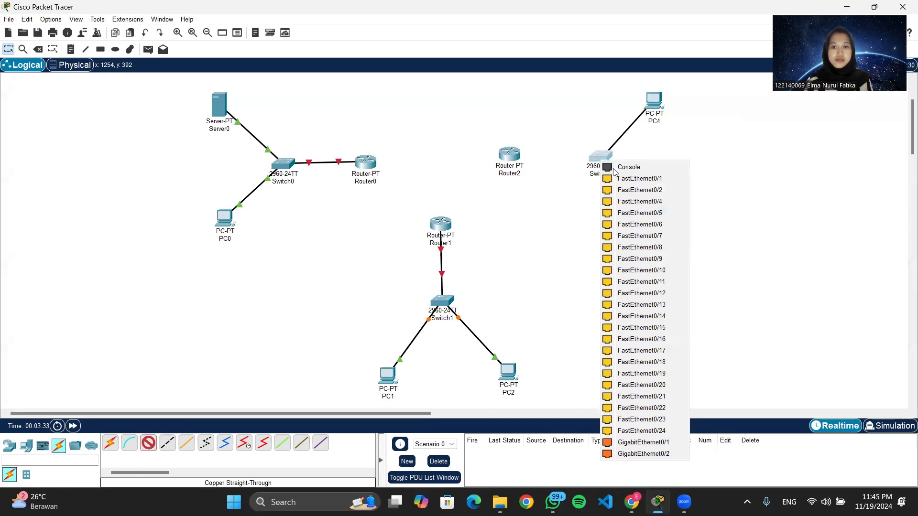
{"action": "left_click", "coordinate": [623, 193]}
Connect Switch2's FastEthernet0/4 to Router2 with a copper straight-through cable.
{"action": "left_click", "coordinate": [148, 443]}
{"action": "left_click", "coordinate": [601, 158]}
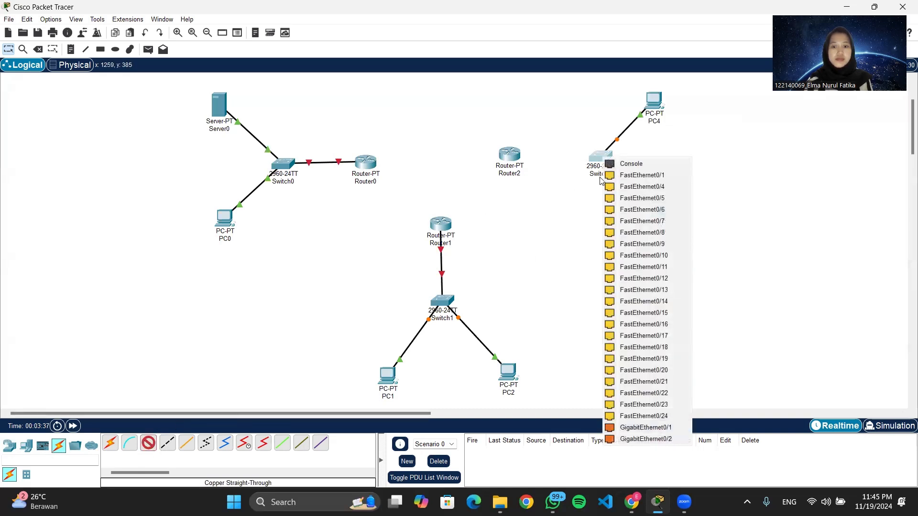
{"action": "left_click", "coordinate": [628, 186]}
{"action": "left_click", "coordinate": [511, 155]}
{"action": "left_click", "coordinate": [545, 186]}
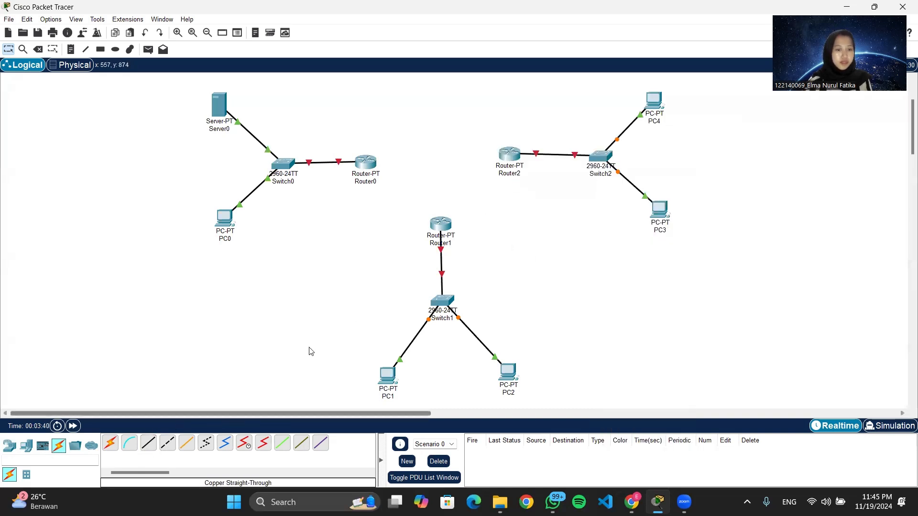
Connect Router0's Serial2/0 to Router1 with a Serial DCE cable.
{"action": "left_click_drag", "start_coordinate": [367, 170], "coordinate": [367, 166]}
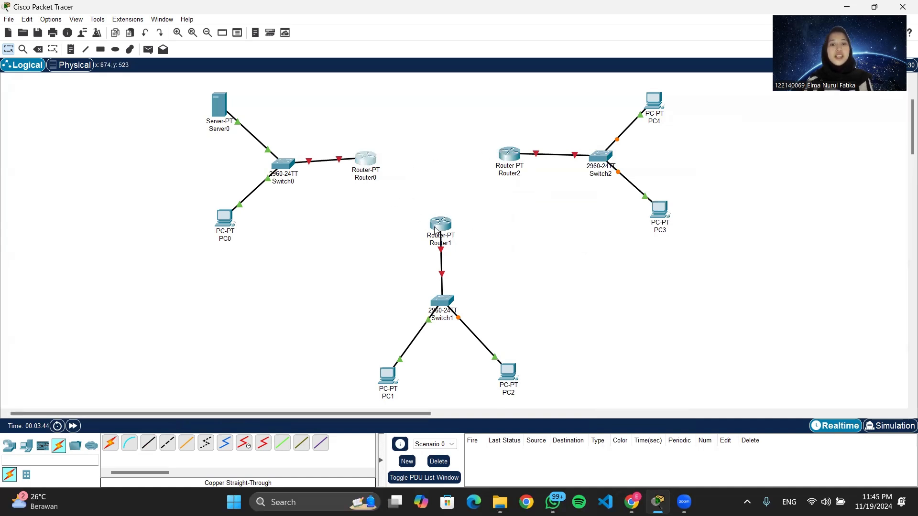
{"action": "left_click", "coordinate": [244, 444]}
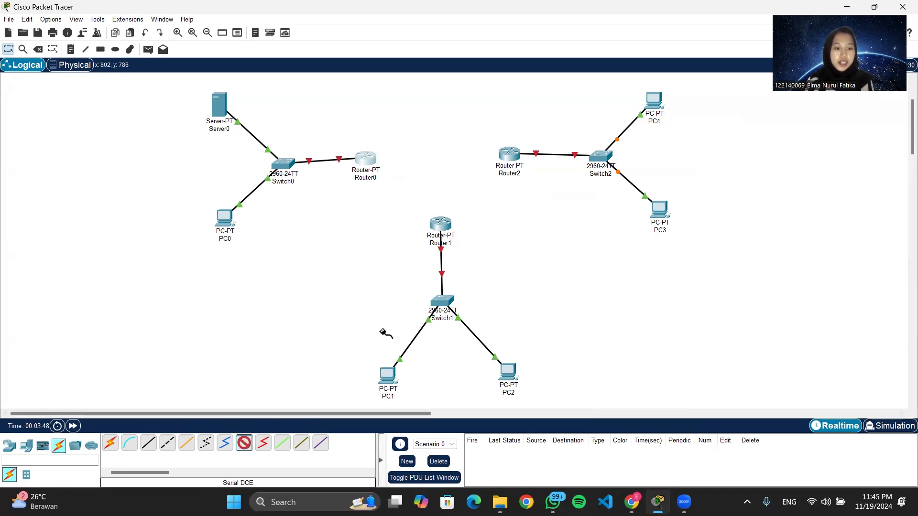
{"action": "left_click", "coordinate": [368, 162]}
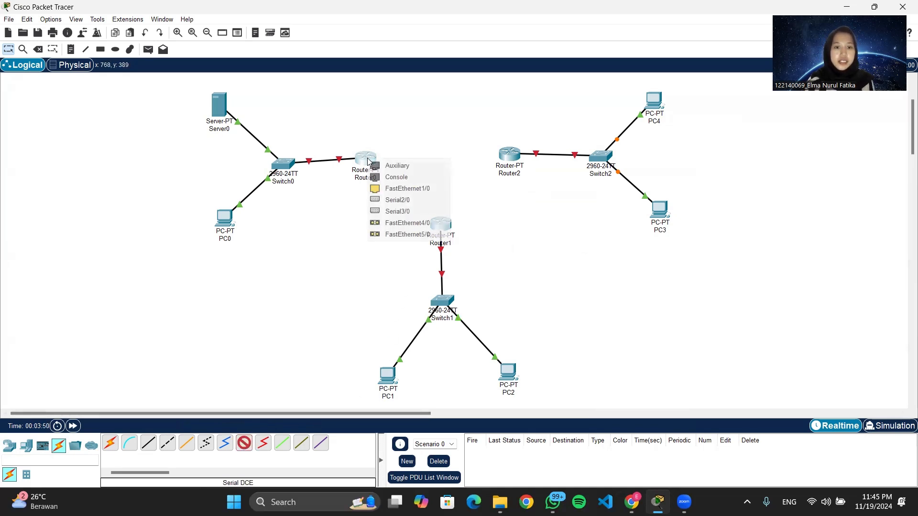
{"action": "left_click", "coordinate": [399, 200]}
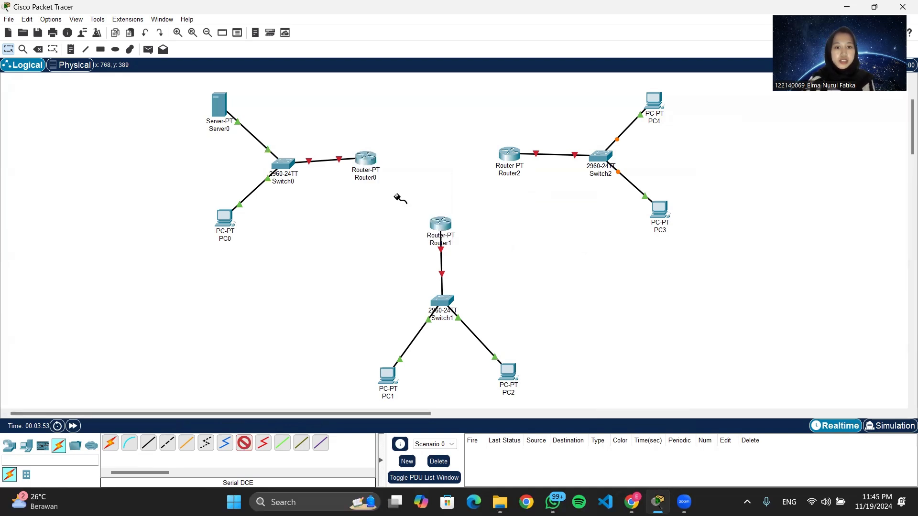
{"action": "left_click", "coordinate": [444, 230]}
{"action": "left_click", "coordinate": [473, 268]}
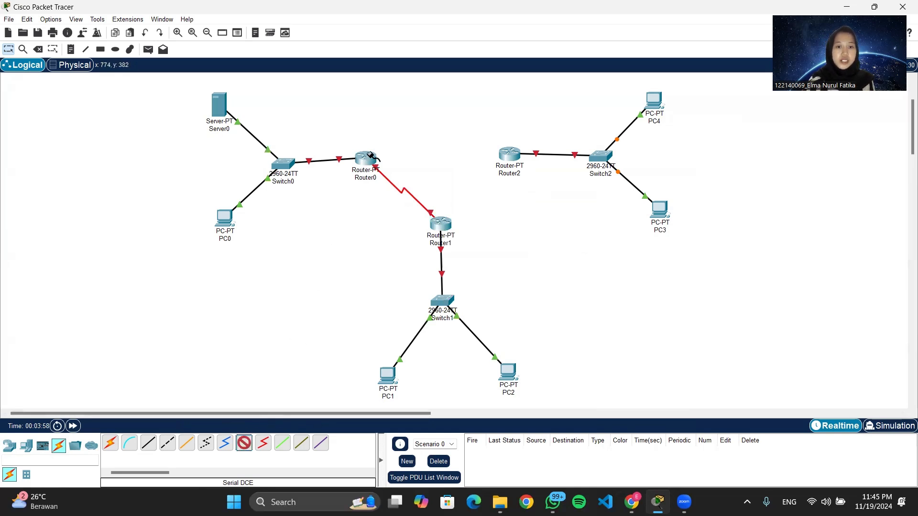
Connect Router0 to Router2's Serial3/0 with a Serial DCE cable.
{"action": "left_click", "coordinate": [372, 158]}
{"action": "left_click", "coordinate": [409, 196]}
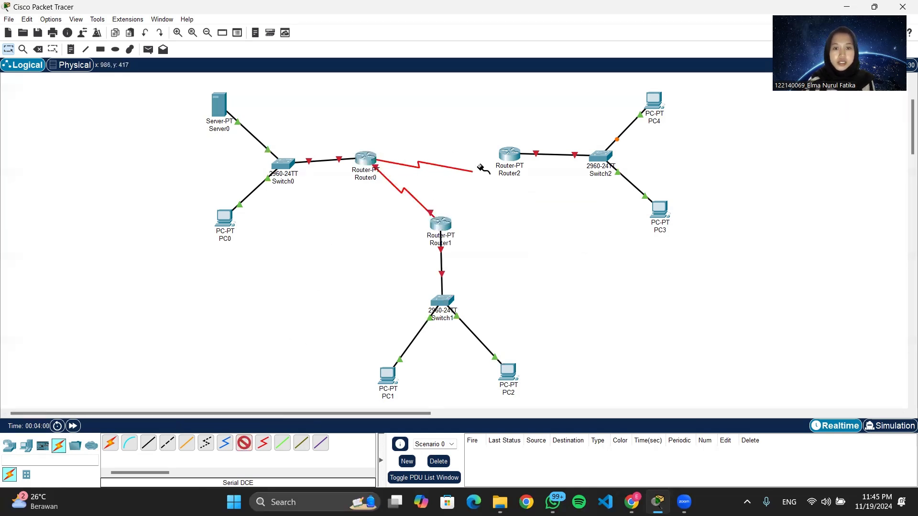
{"action": "left_click", "coordinate": [507, 154]}
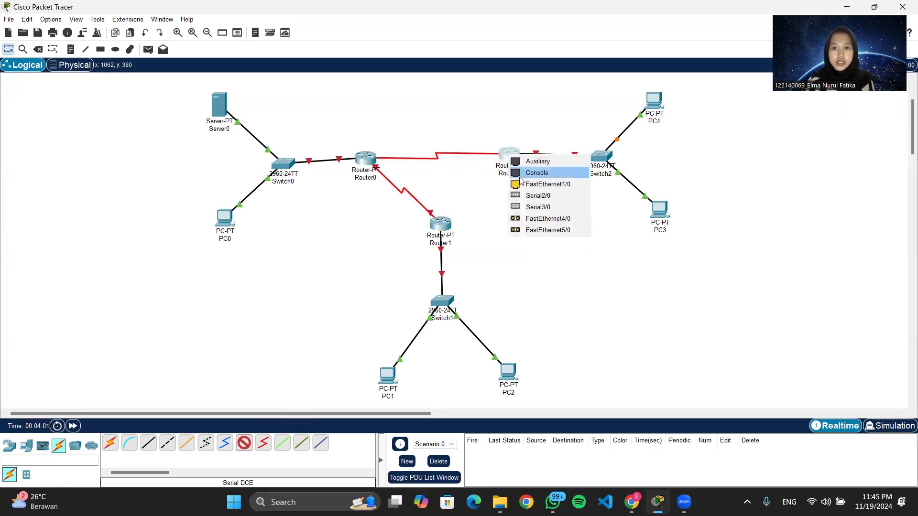
{"action": "left_click", "coordinate": [520, 212]}
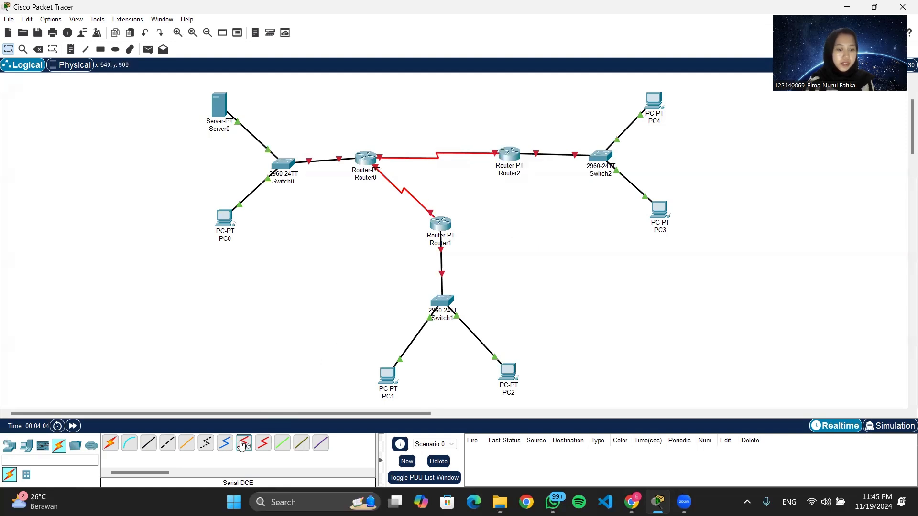
Connect Router2's Serial2/0 to Router1 with a Serial DCE cable.
{"action": "left_click", "coordinate": [511, 154]}
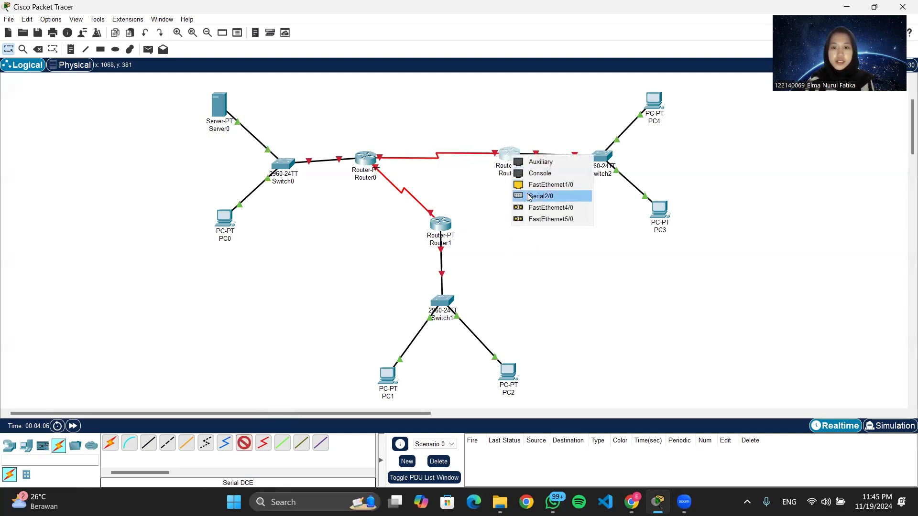
{"action": "left_click", "coordinate": [528, 196]}
{"action": "left_click", "coordinate": [448, 225]}
{"action": "left_click", "coordinate": [476, 264]}
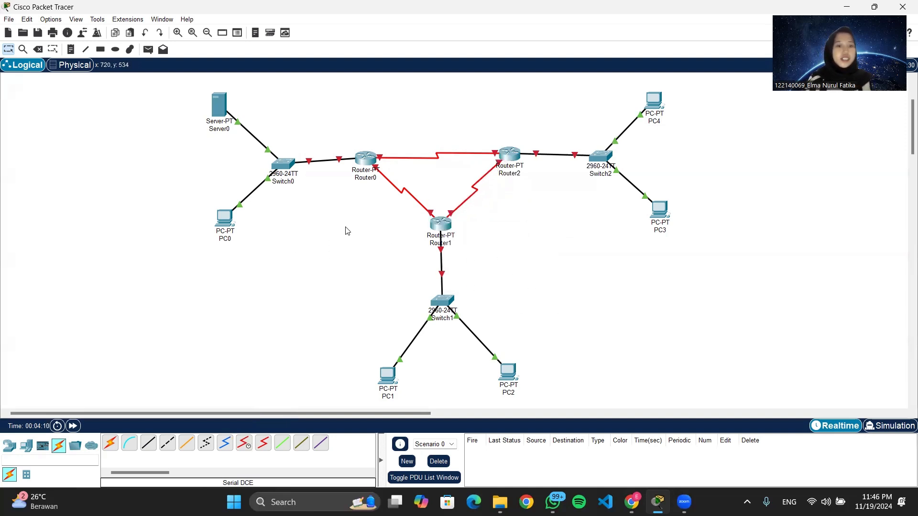
In Router0's configuration, turn on FastEthernet0/0 and give it IP 192.168.10.1 with mask 255.255.255.0.
{"action": "left_click", "coordinate": [361, 162]}
{"action": "left_click", "coordinate": [378, 94]}
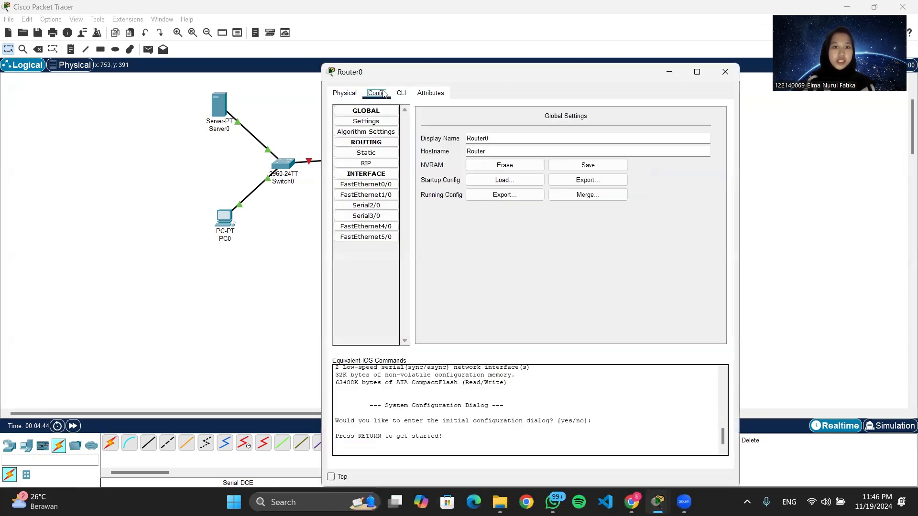
{"action": "left_click", "coordinate": [379, 186]}
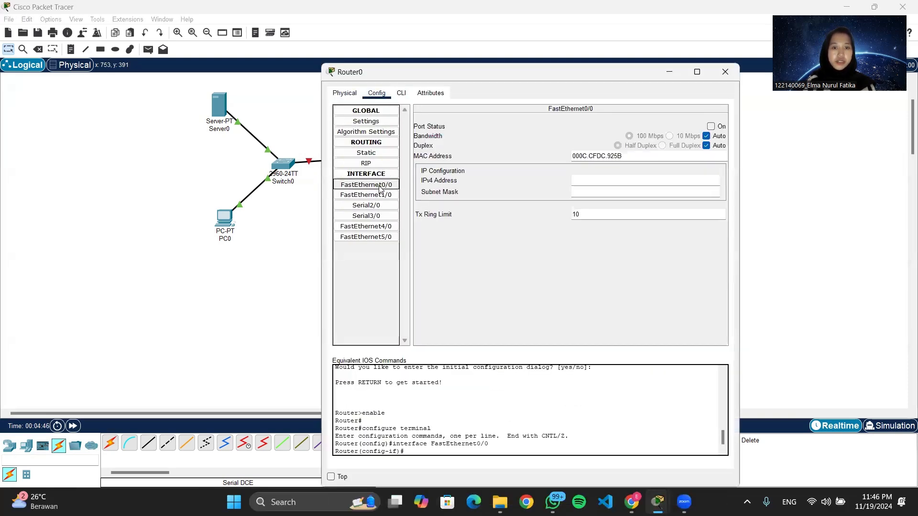
{"action": "left_click", "coordinate": [711, 127]}
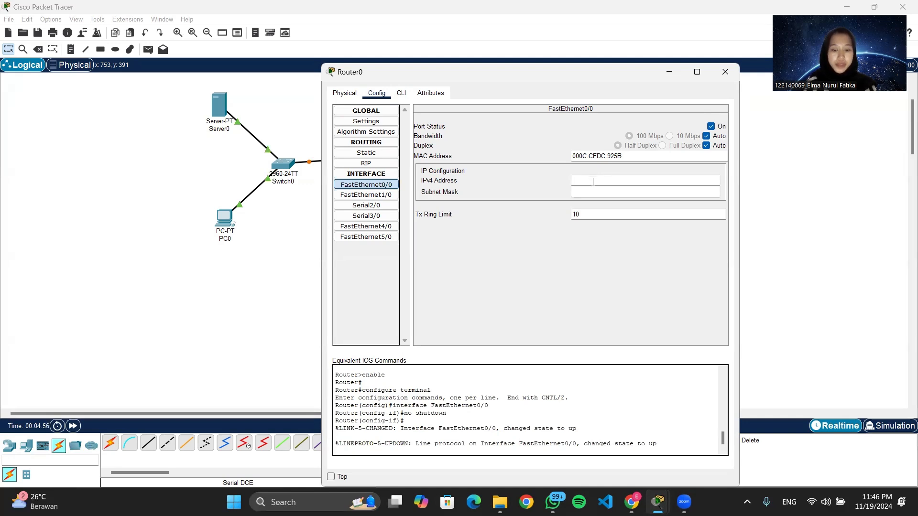
{"action": "type", "text": "192.168.10.1"}
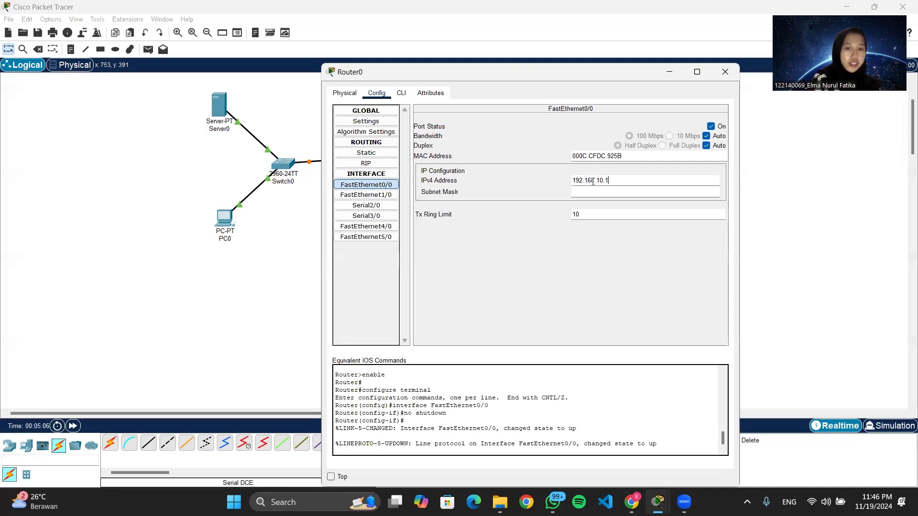
{"action": "left_click", "coordinate": [598, 191]}
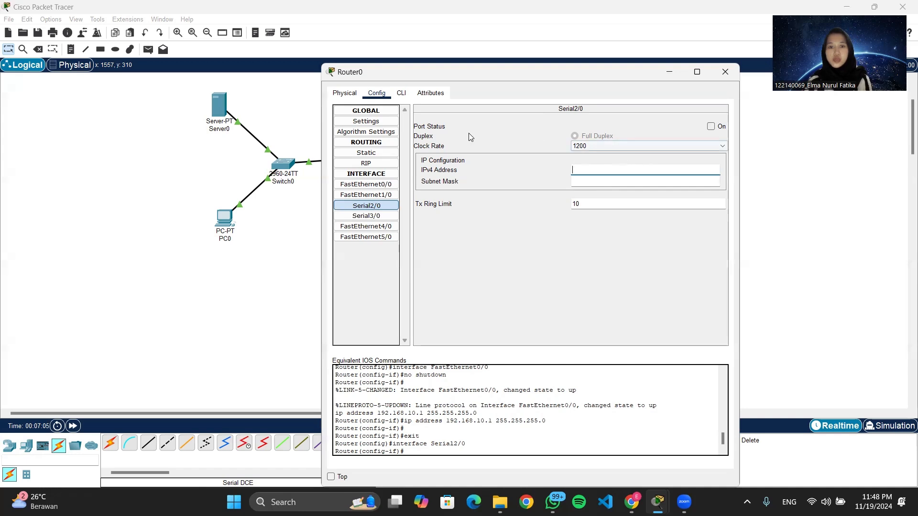
Turn on Router0's Serial2/0 with clock rate 64000, IP 192.168.1.1 and subnet mask 255.255.255.252.
{"action": "left_click", "coordinate": [711, 127]}
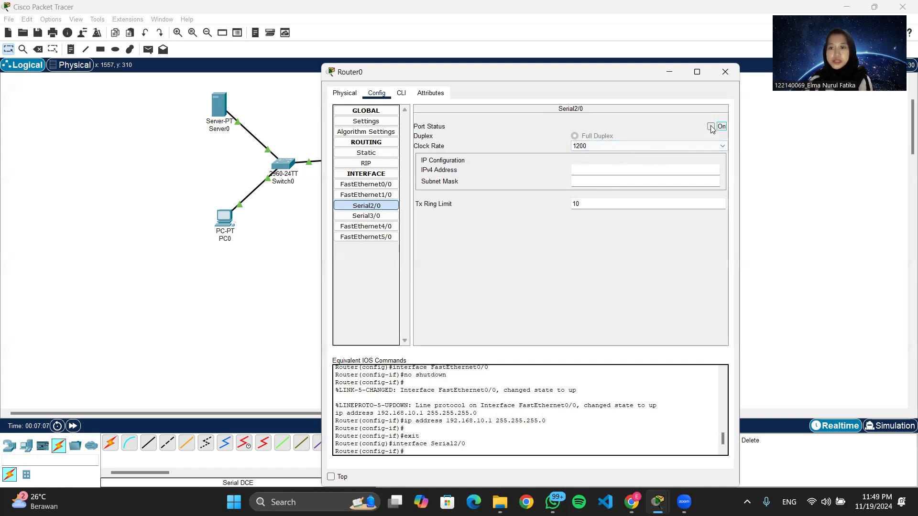
{"action": "left_click", "coordinate": [690, 146]}
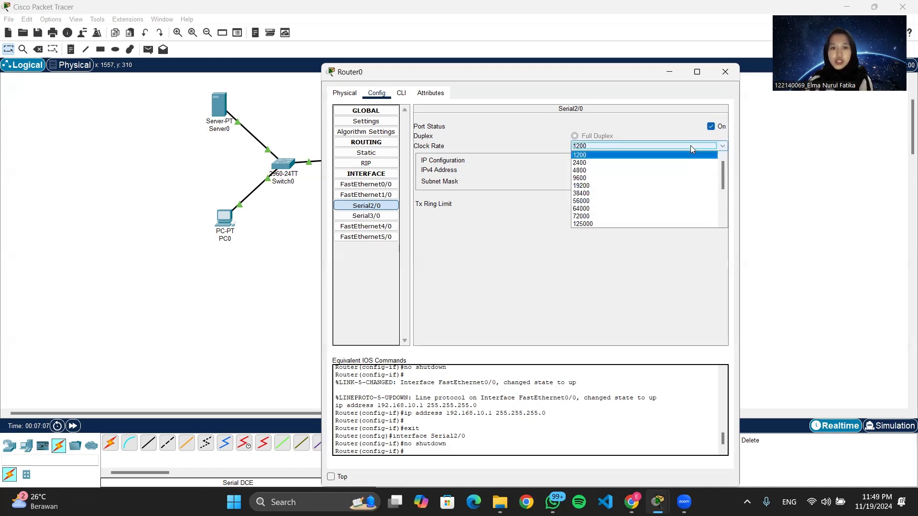
{"action": "left_click", "coordinate": [632, 210]}
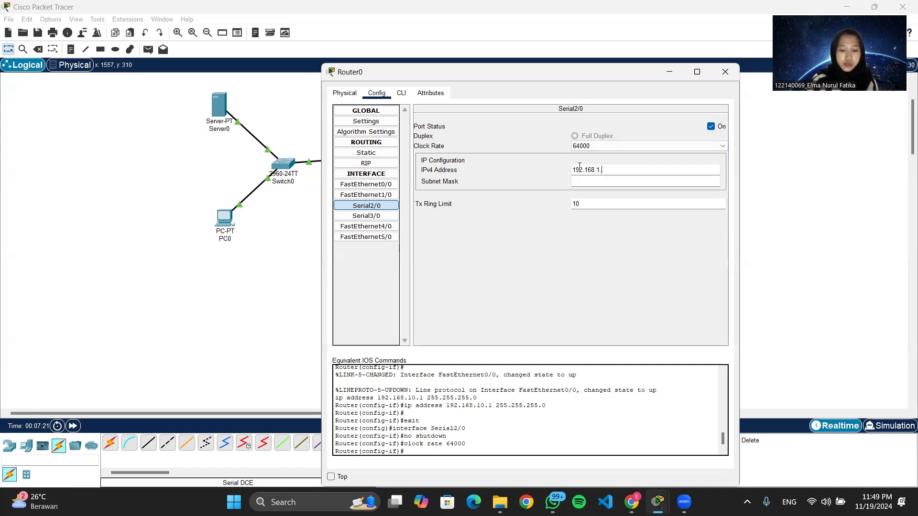
{"action": "left_click", "coordinate": [586, 182]}
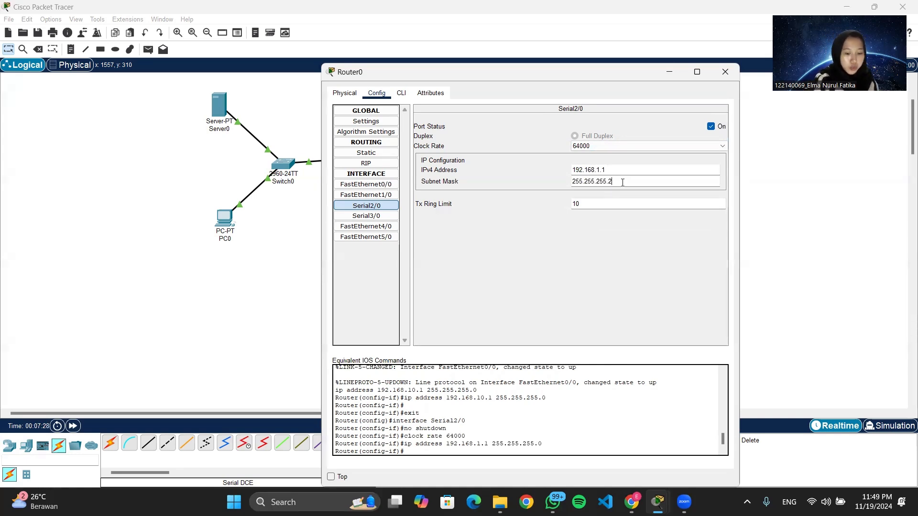
{"action": "type", "text": "252"}
Turn on Router0's Serial3/0 and set its clock rate to 64000.
{"action": "left_click", "coordinate": [367, 216]}
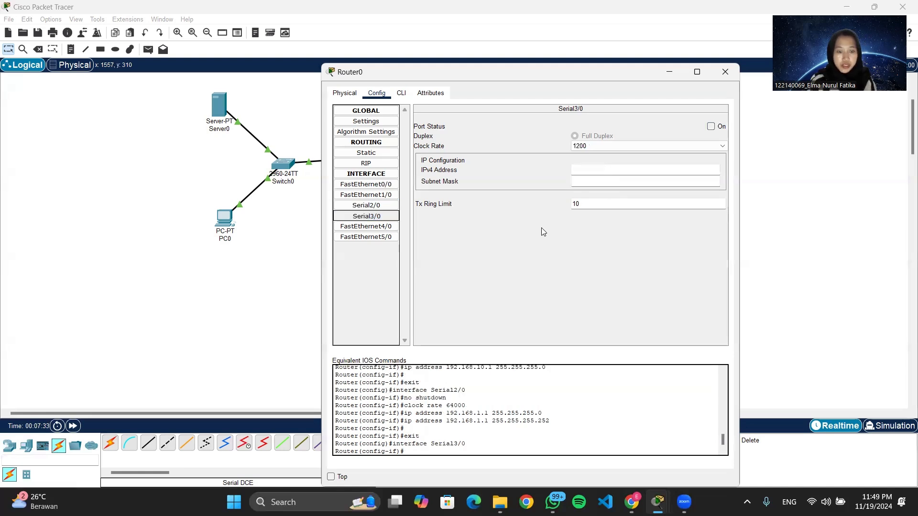
{"action": "left_click", "coordinate": [710, 126]}
{"action": "left_click", "coordinate": [675, 147]}
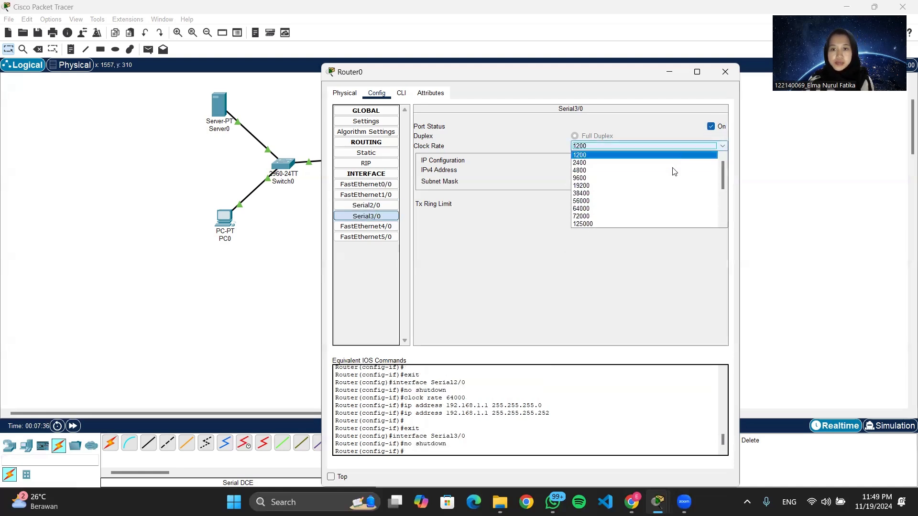
{"action": "left_click", "coordinate": [668, 209]}
Set Serial3/0's IPv4 address to 192.168.3.1.
{"action": "left_click", "coordinate": [626, 175]}
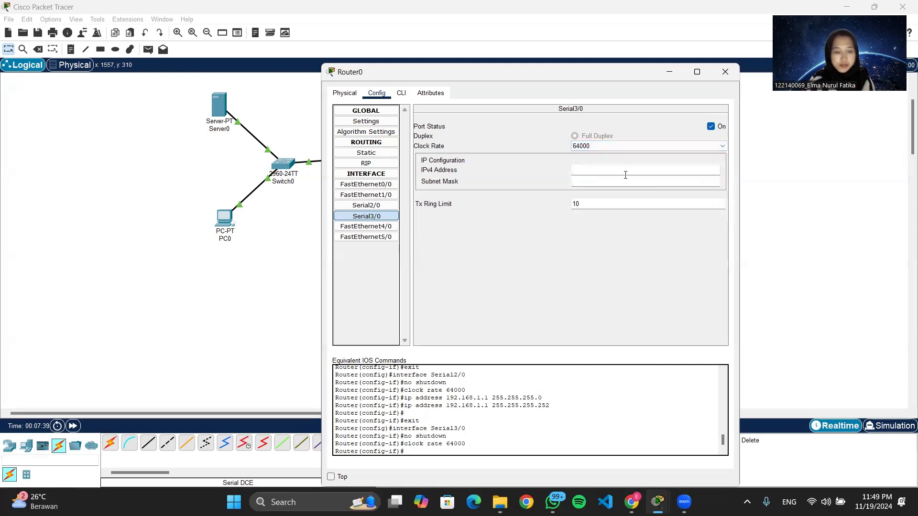
{"action": "type", "text": "192"}
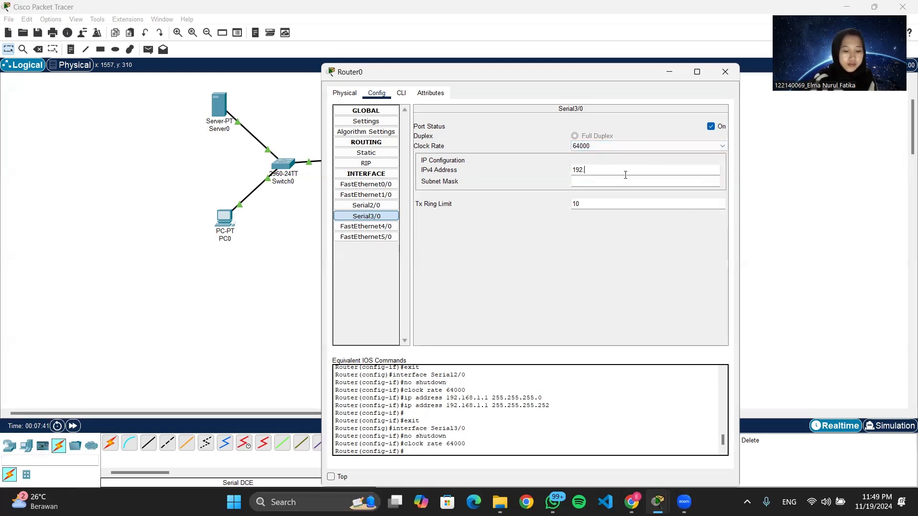
{"action": "type", "text": ".168"}
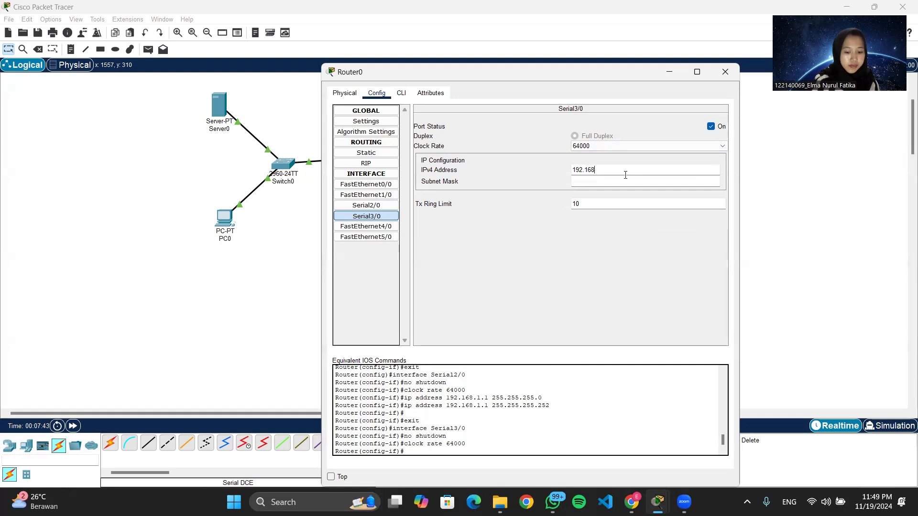
{"action": "type", "text": "."}
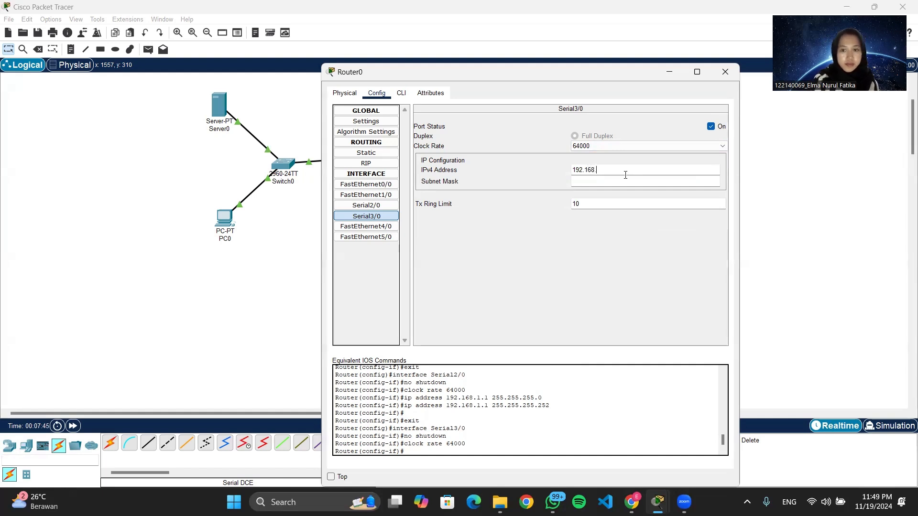
{"action": "type", "text": "1"}
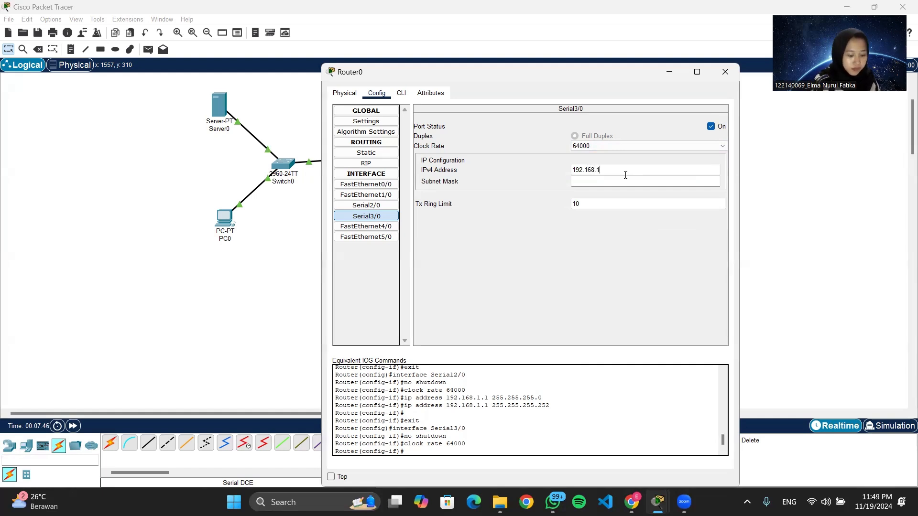
{"action": "key", "text": "BackSpace"}
{"action": "type", "text": "3"}
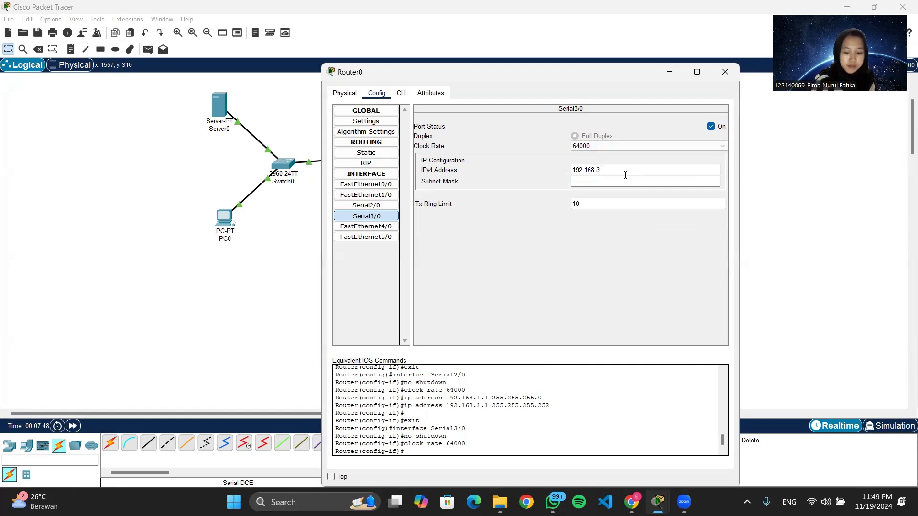
{"action": "type", "text": ".1"}
{"action": "key", "text": "Tab"}
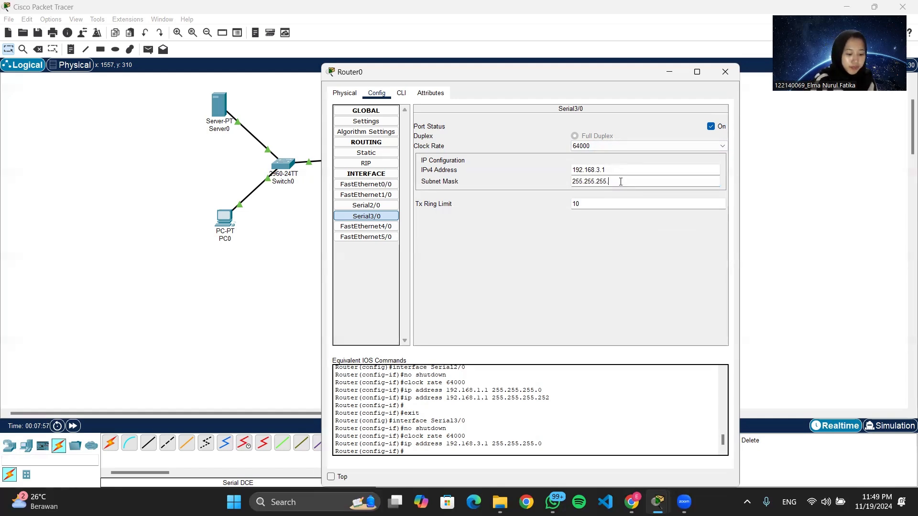
Set Router0's Serial3/0 subnet mask to 255.255.255.252 and close the Router0 window.
{"action": "type", "text": "252"}
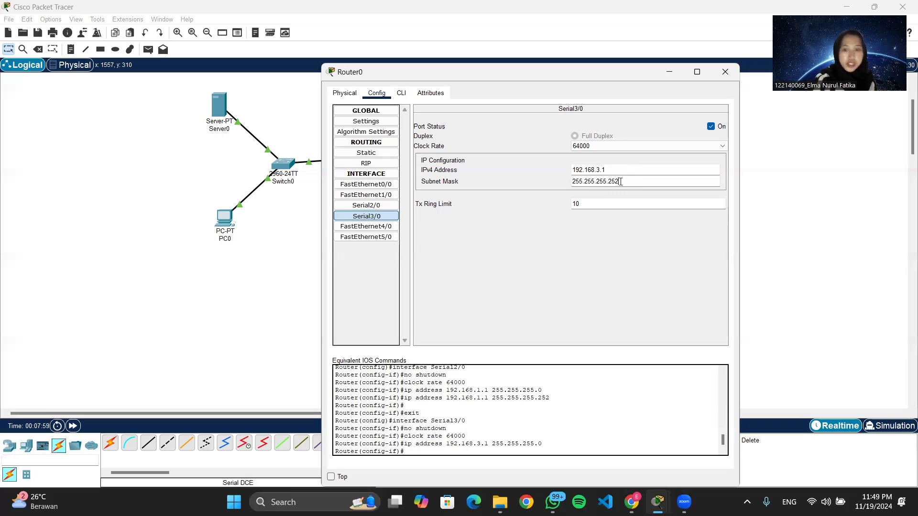
{"action": "key", "text": "Return"}
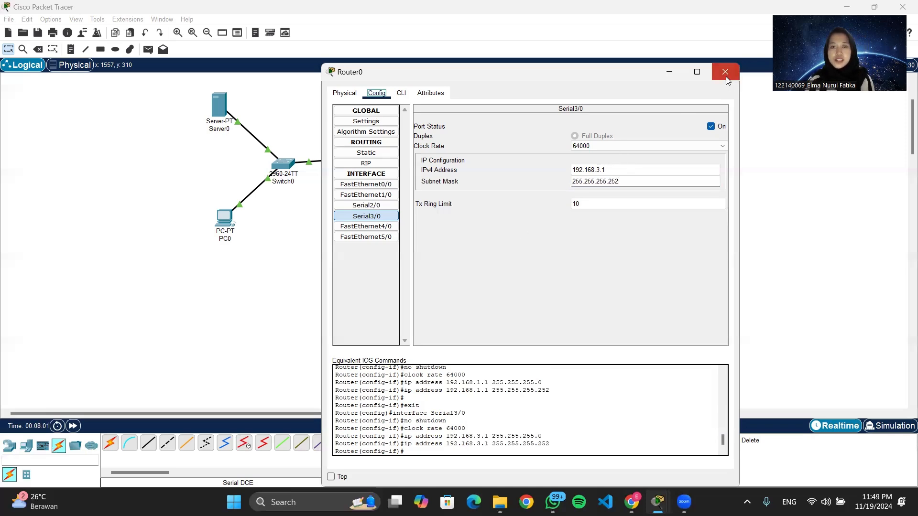
{"action": "left_click", "coordinate": [725, 71]}
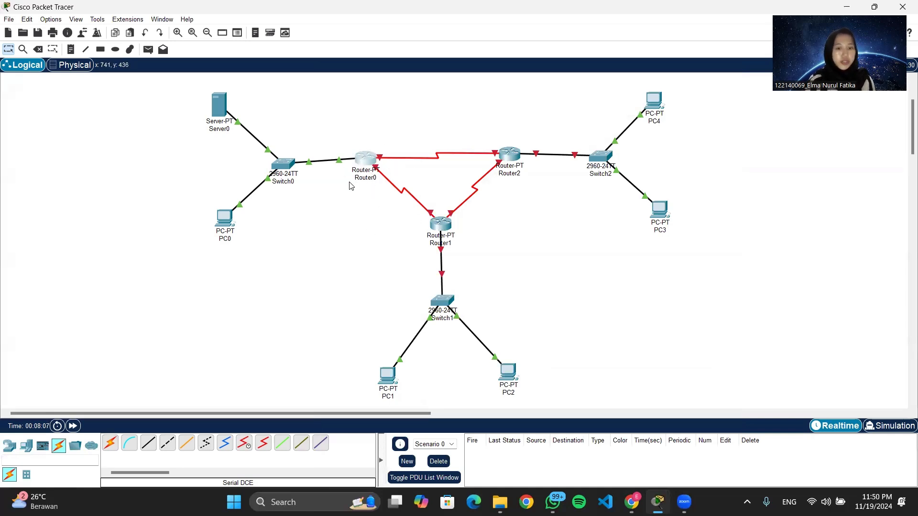
Open Router1's configuration, turn on FastEthernet0/0 and give it IP 192.168.20.1 with mask 255.255.255.192.
{"action": "left_click", "coordinate": [444, 225]}
{"action": "left_click", "coordinate": [377, 93]}
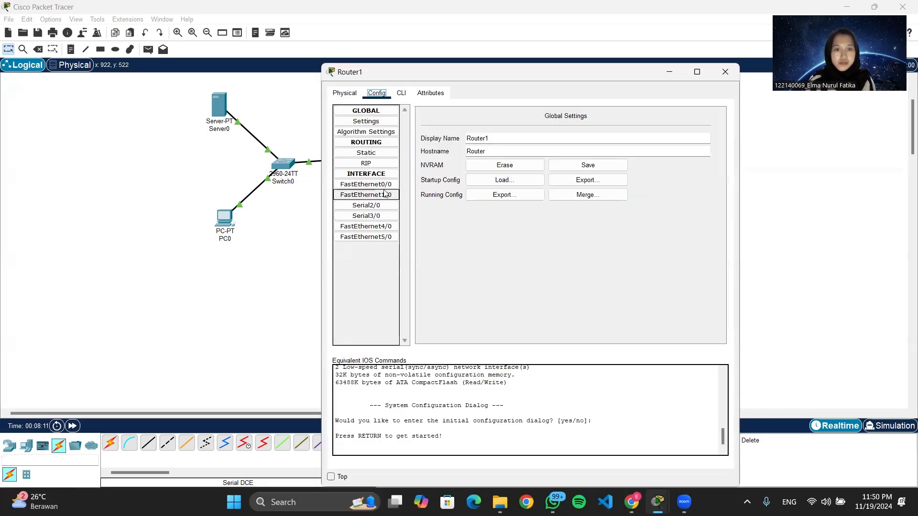
{"action": "left_click", "coordinate": [365, 185]}
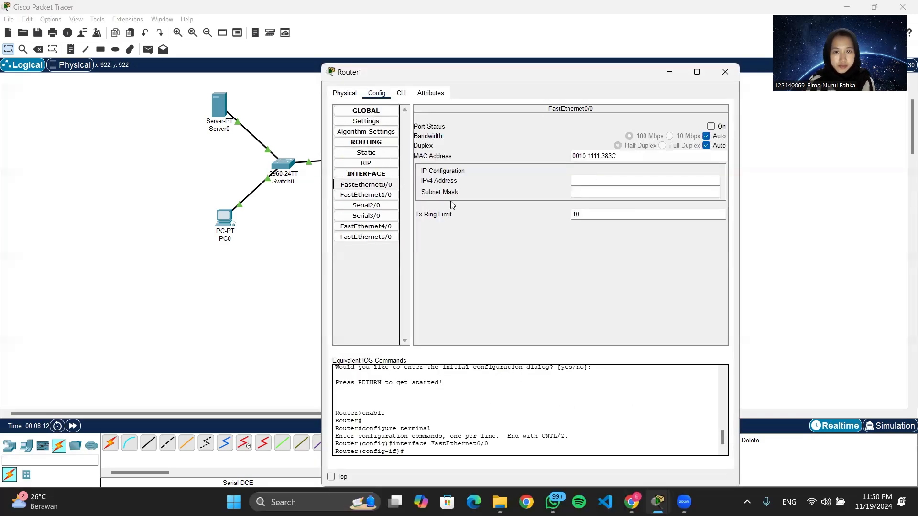
{"action": "left_click", "coordinate": [711, 127]}
{"action": "left_click", "coordinate": [611, 178]}
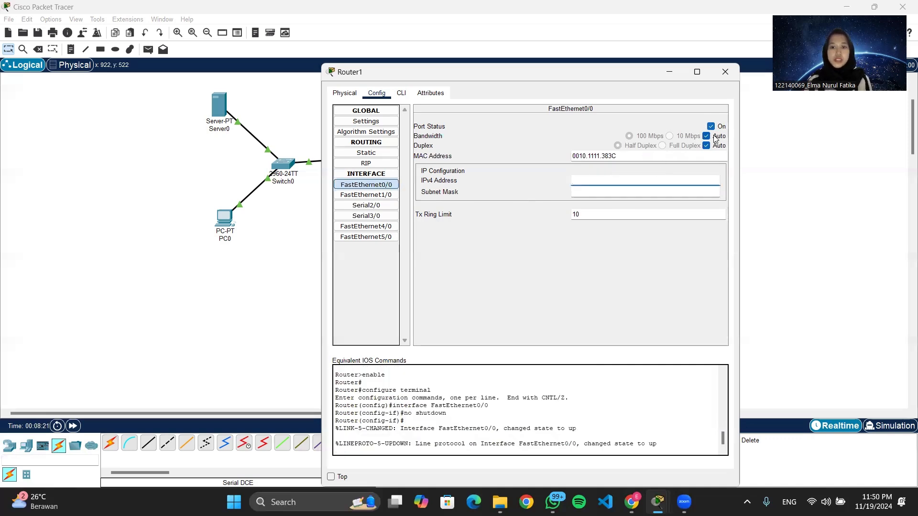
{"action": "type", "text": "1"}
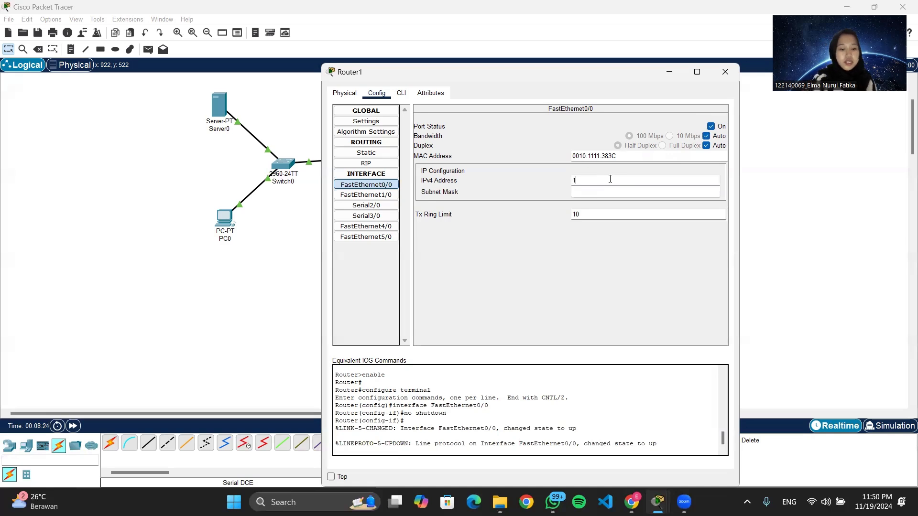
{"action": "type", "text": "92.16"}
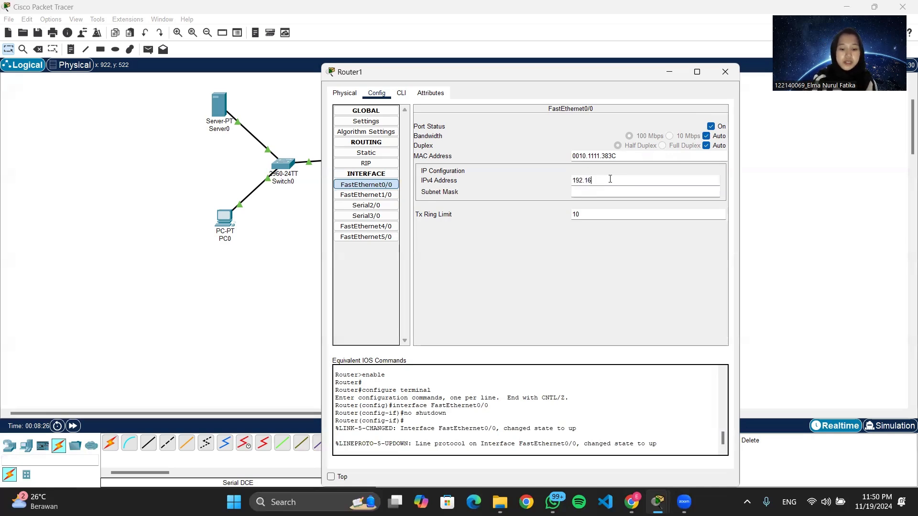
{"action": "type", "text": "8.20.1"}
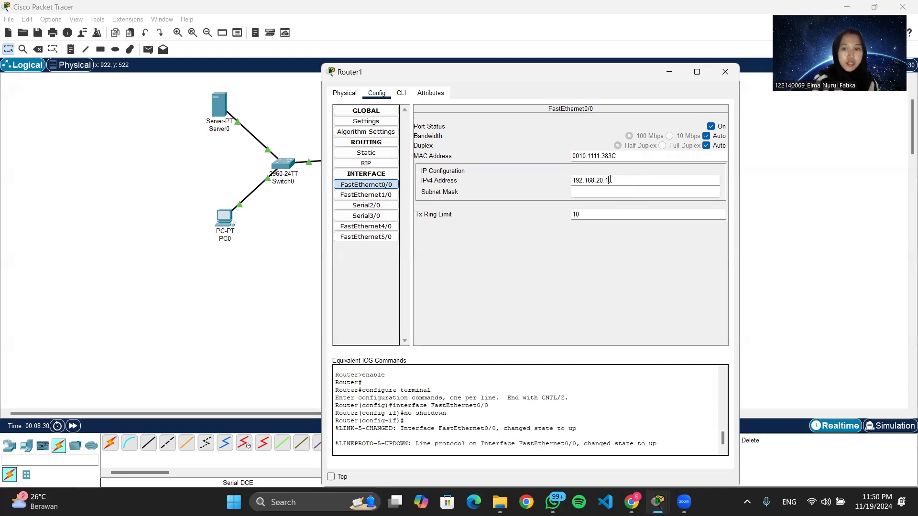
{"action": "left_click", "coordinate": [604, 191]}
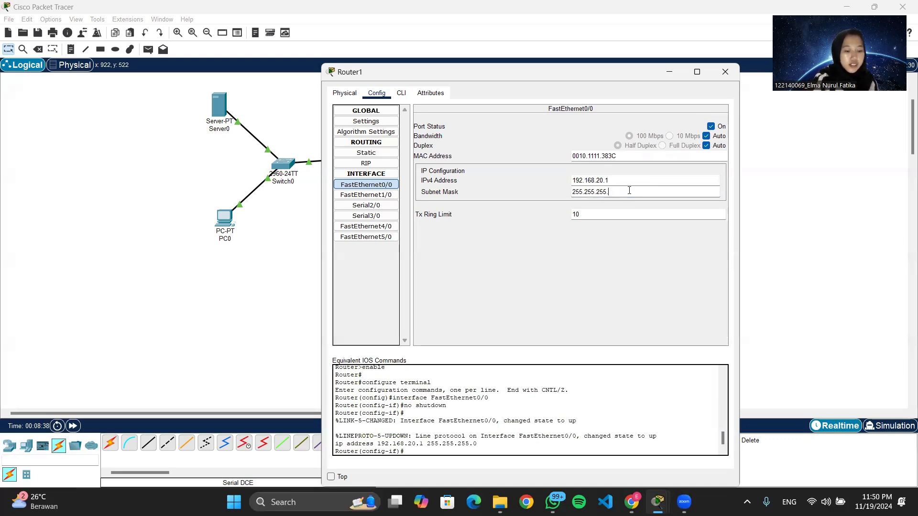
{"action": "type", "text": "192"}
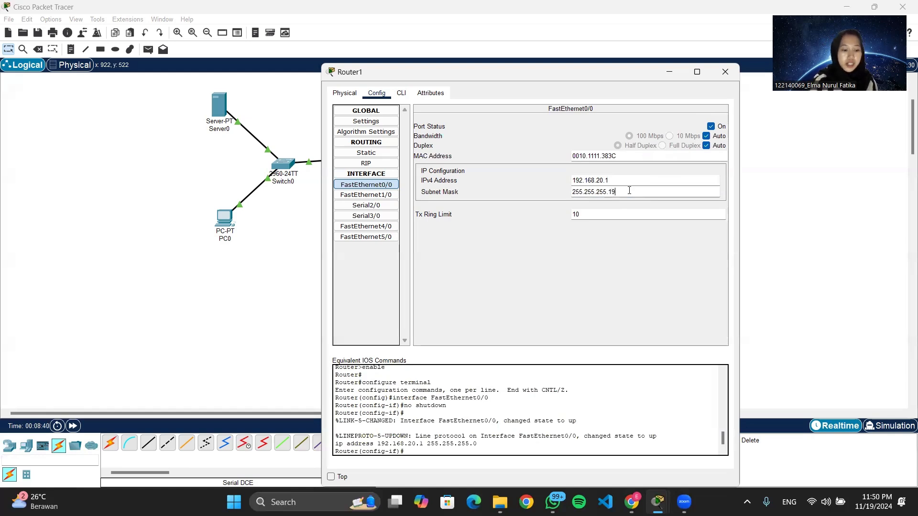
Turn on Router1's Serial2/0 with clock rate 64000, IP 192.168.1.2 and subnet mask 255.255.255.252.
{"action": "left_click", "coordinate": [366, 206]}
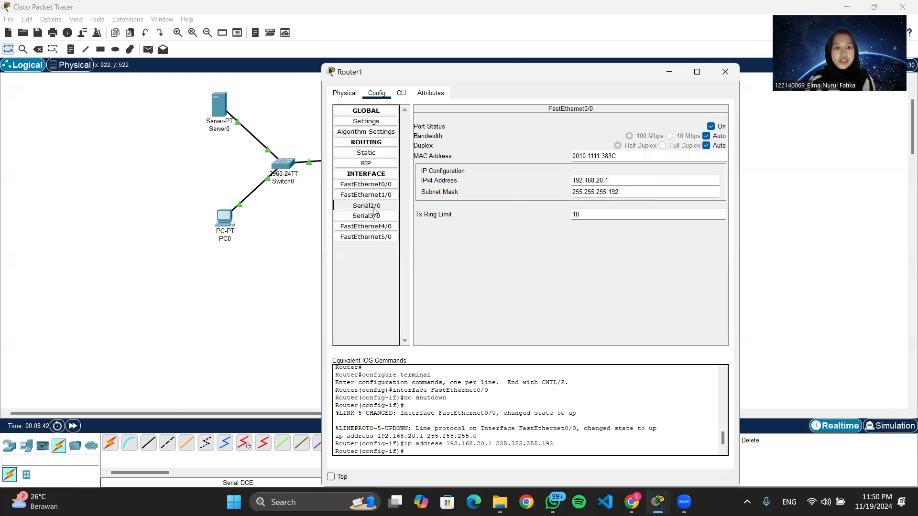
{"action": "left_click", "coordinate": [711, 126]}
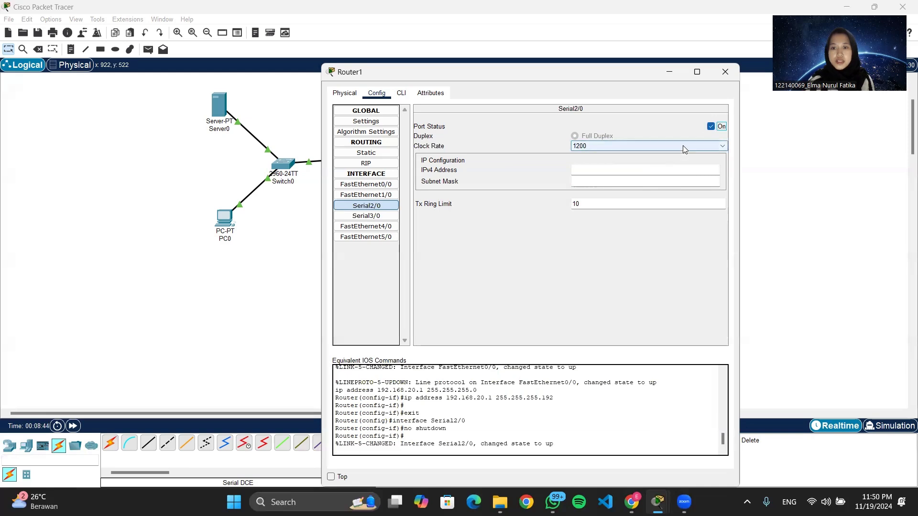
{"action": "left_click", "coordinate": [687, 150]}
{"action": "left_click", "coordinate": [673, 209]}
{"action": "left_click", "coordinate": [658, 171]}
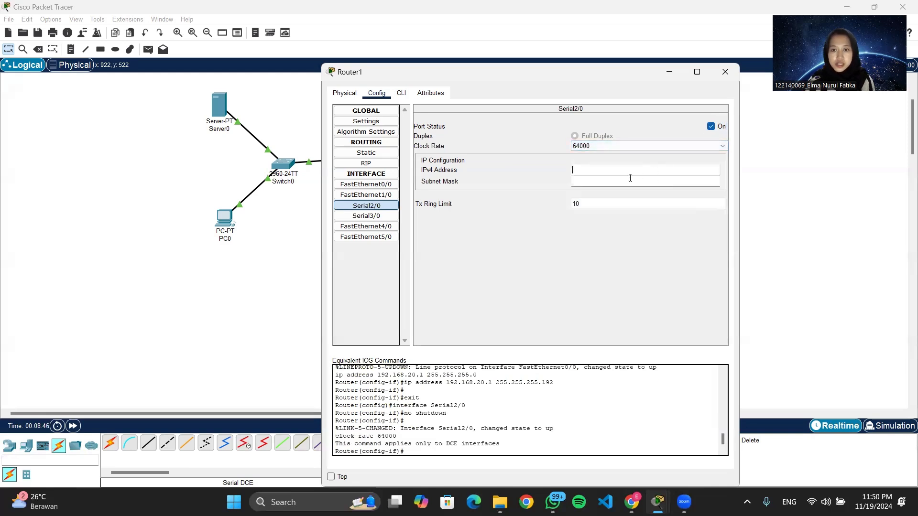
{"action": "type", "text": "192.16"}
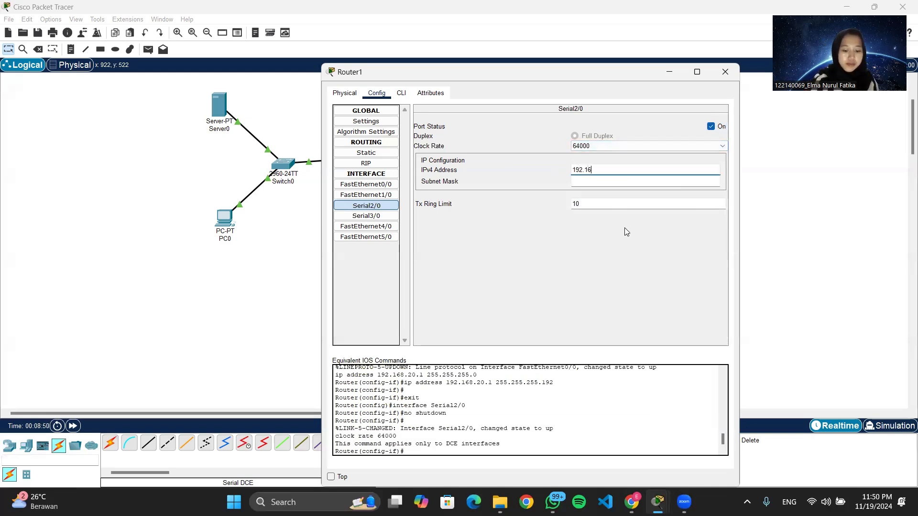
{"action": "type", "text": "8.1.2"}
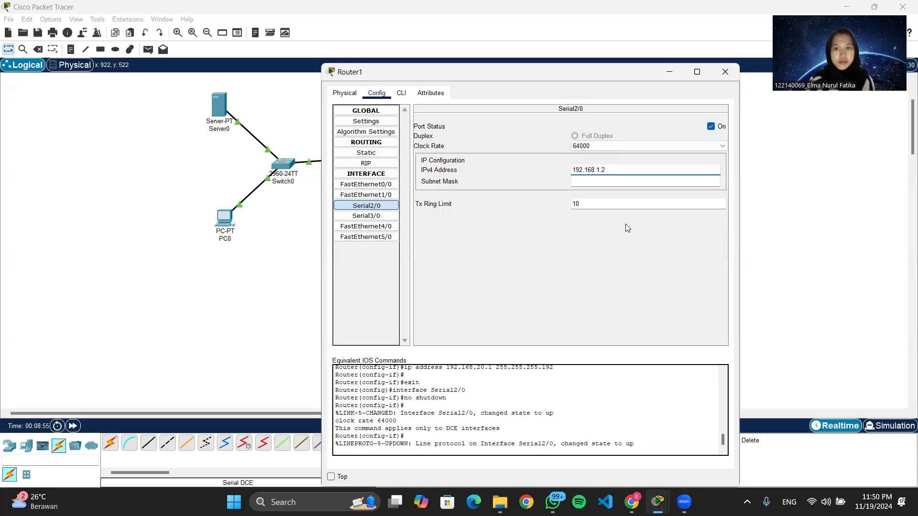
{"action": "left_click", "coordinate": [632, 183]}
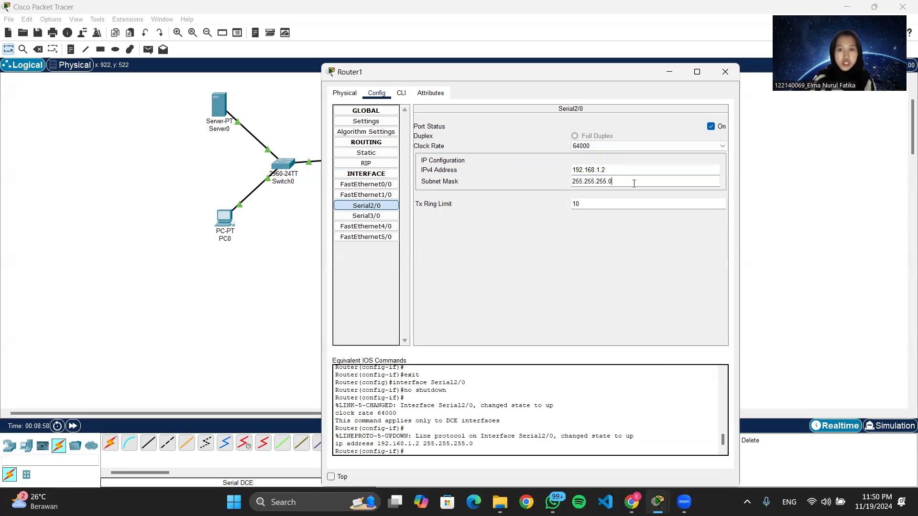
{"action": "type", "text": "2"}
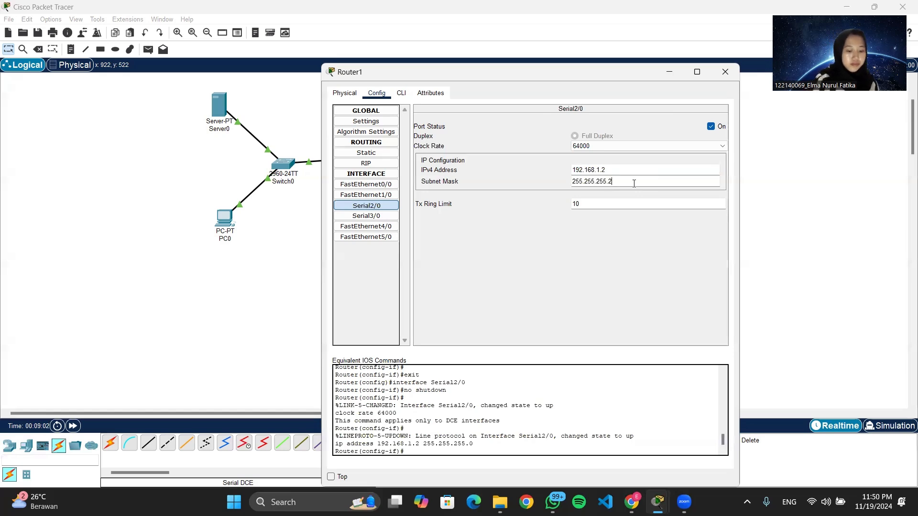
{"action": "type", "text": "52"}
Turn on Router1's Serial3/0 with clock rate 64000, IP 192.168.2.1 and mask 255.255.255.252, then close the window.
{"action": "left_click", "coordinate": [367, 216]}
{"action": "left_click", "coordinate": [711, 126]}
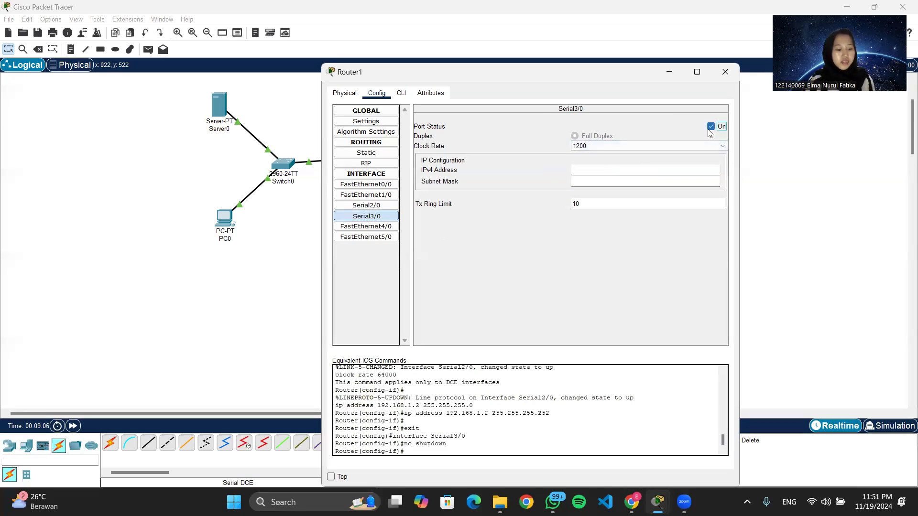
{"action": "left_click", "coordinate": [603, 147]}
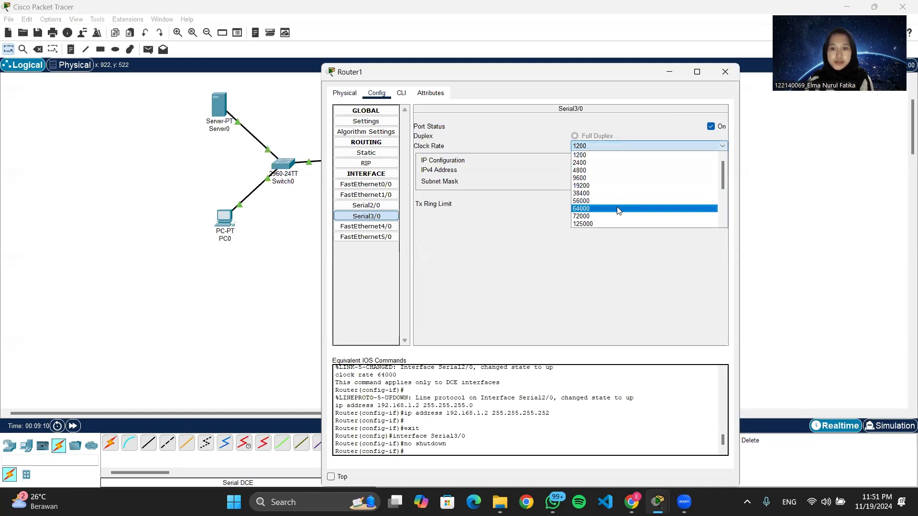
{"action": "left_click", "coordinate": [617, 208]}
{"action": "left_click", "coordinate": [607, 168]}
{"action": "type", "text": "192.168.2"}
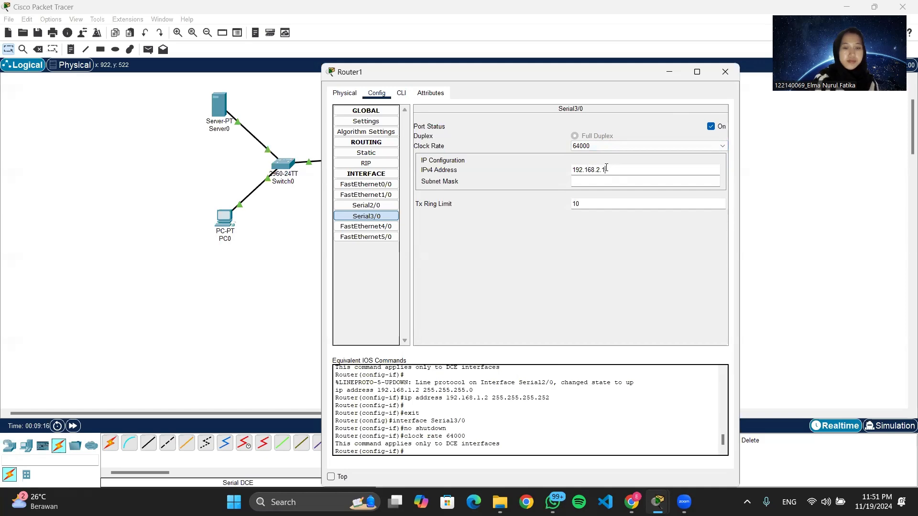
{"action": "type", "text": ".1"}
{"action": "left_click", "coordinate": [597, 182]}
{"action": "type", "text": "252"}
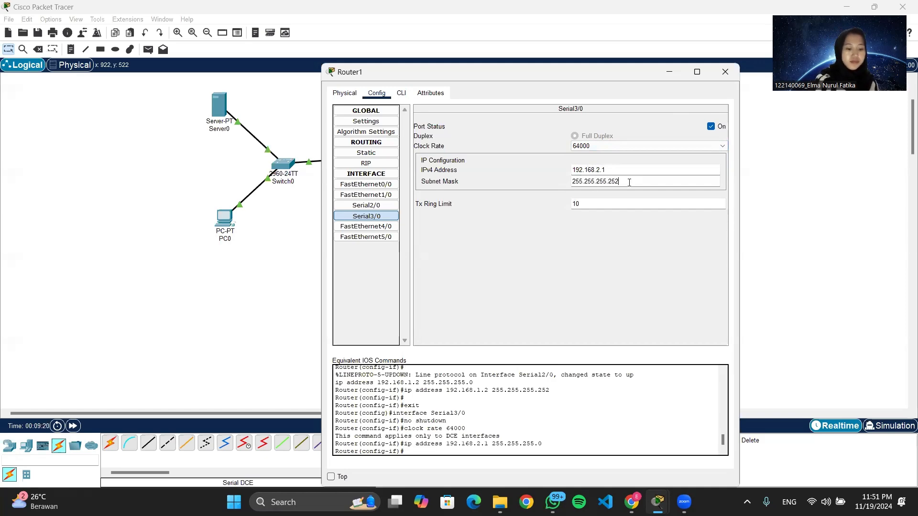
{"action": "left_click", "coordinate": [725, 71]}
Open Router2's configuration, turn on FastEthernet0/0 and give it IP 192.168.30.1 with mask 255.255.255.192.
{"action": "left_click", "coordinate": [516, 154]}
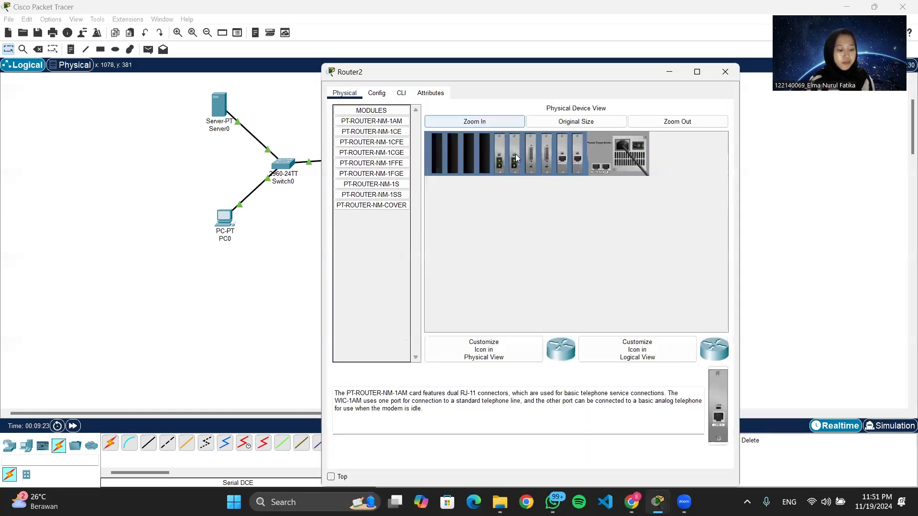
{"action": "left_click", "coordinate": [399, 95]}
{"action": "left_click", "coordinate": [378, 94]}
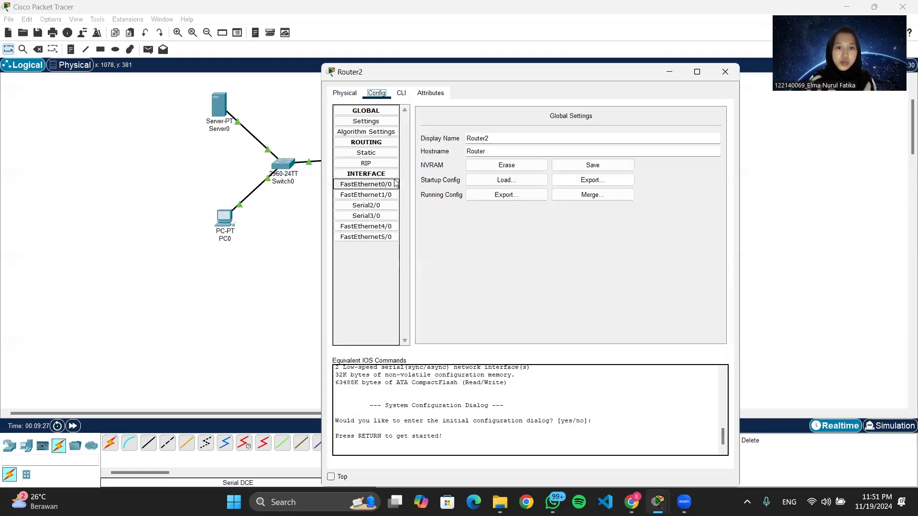
{"action": "left_click", "coordinate": [366, 184]}
{"action": "left_click", "coordinate": [711, 126]}
{"action": "left_click", "coordinate": [622, 182]}
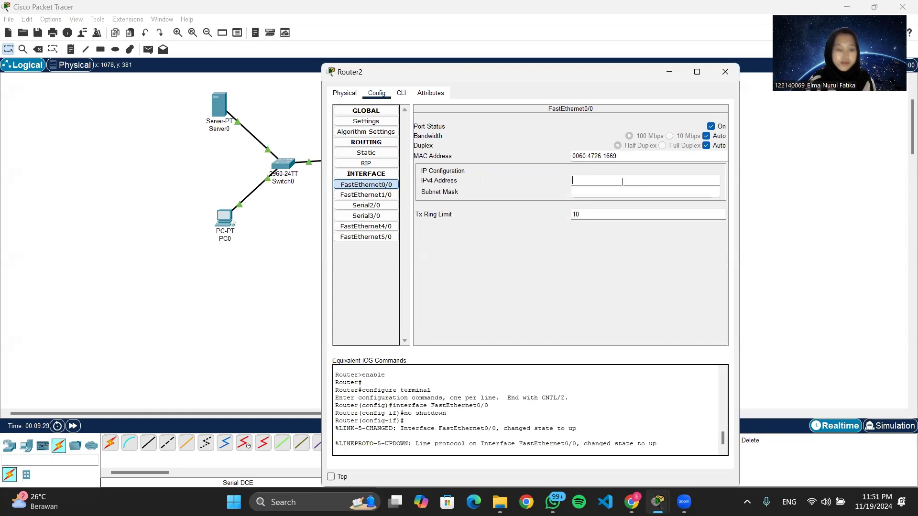
{"action": "type", "text": "192.168"}
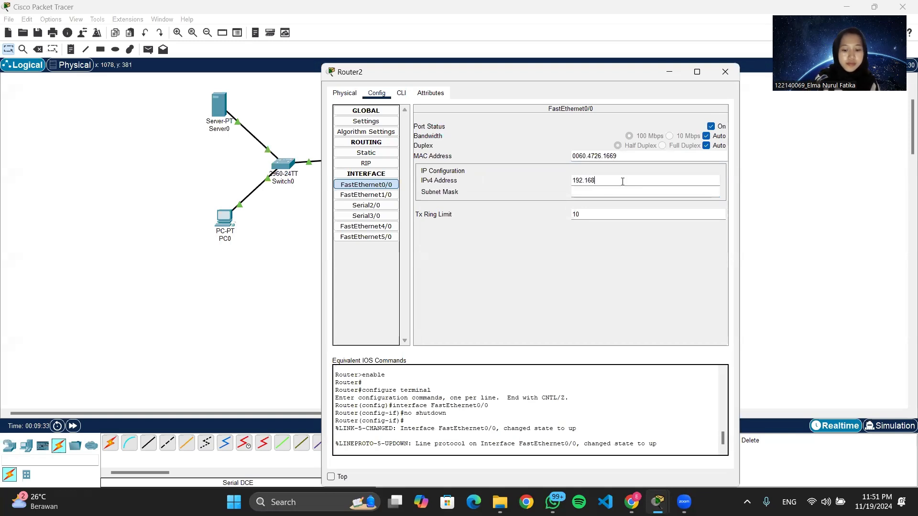
{"action": "type", "text": ".30.1"}
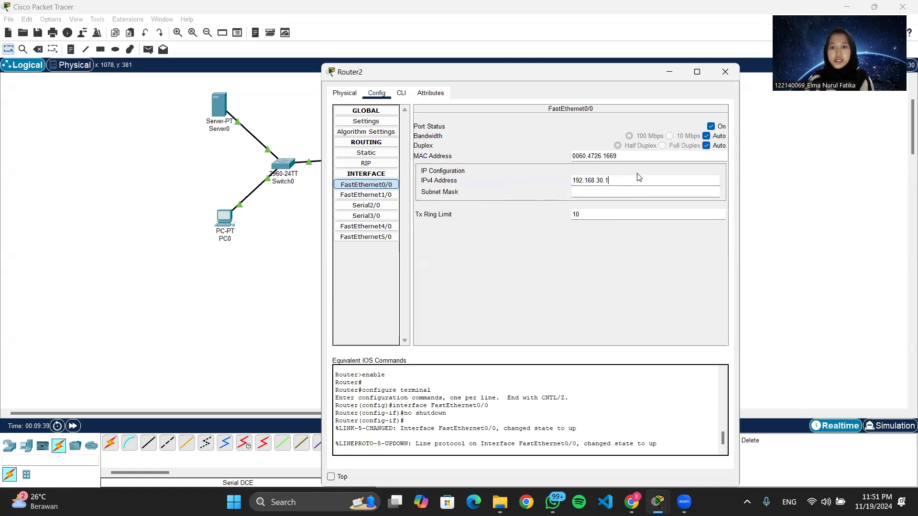
{"action": "key", "text": "Tab"}
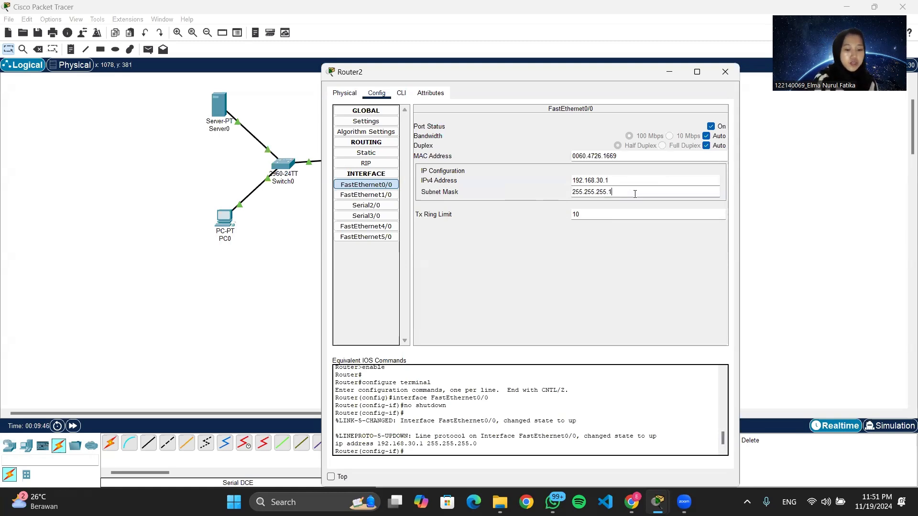
{"action": "type", "text": "2"}
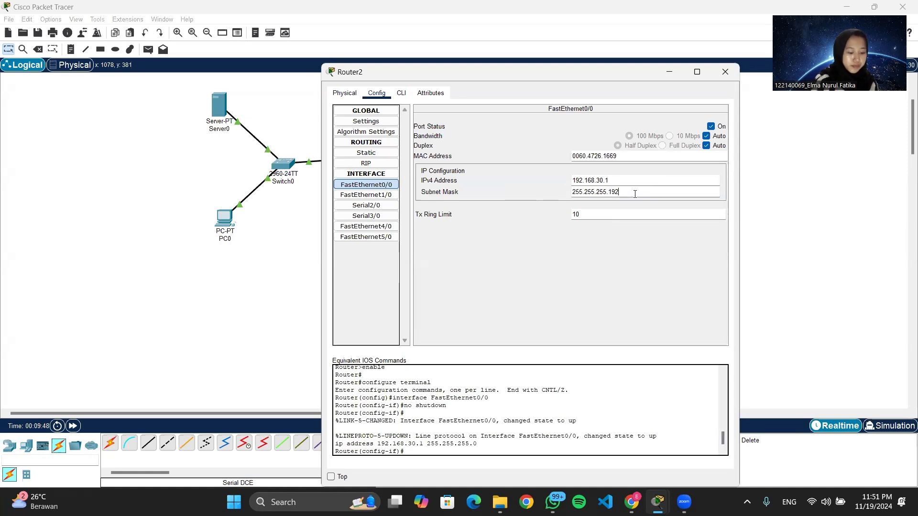
Turn on Router2's Serial2/0 with clock rate 64000, IP 192.168.3.2 and subnet mask 255.255.255.252.
{"action": "left_click", "coordinate": [367, 206]}
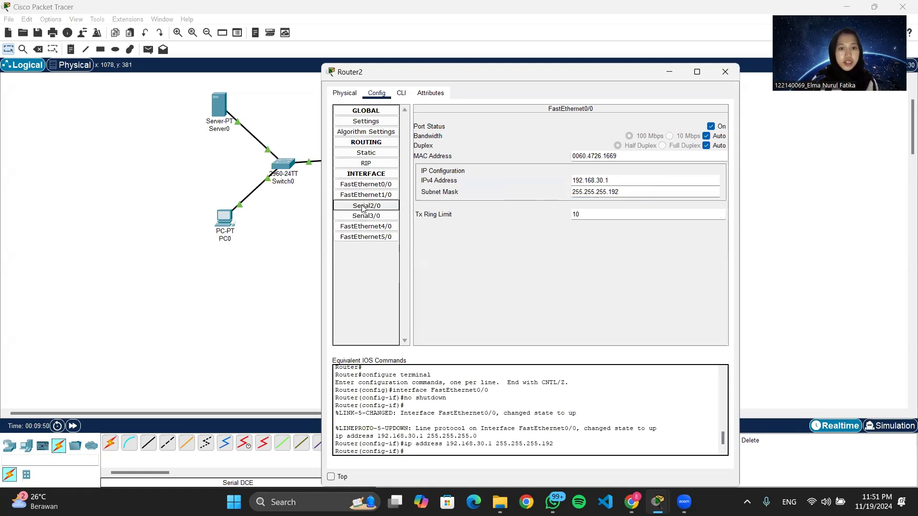
{"action": "left_click", "coordinate": [711, 126]}
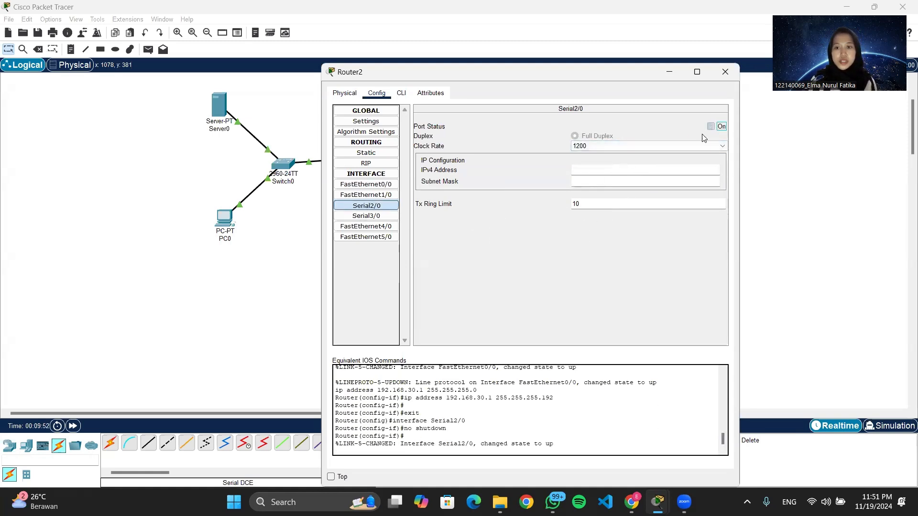
{"action": "left_click", "coordinate": [663, 147]}
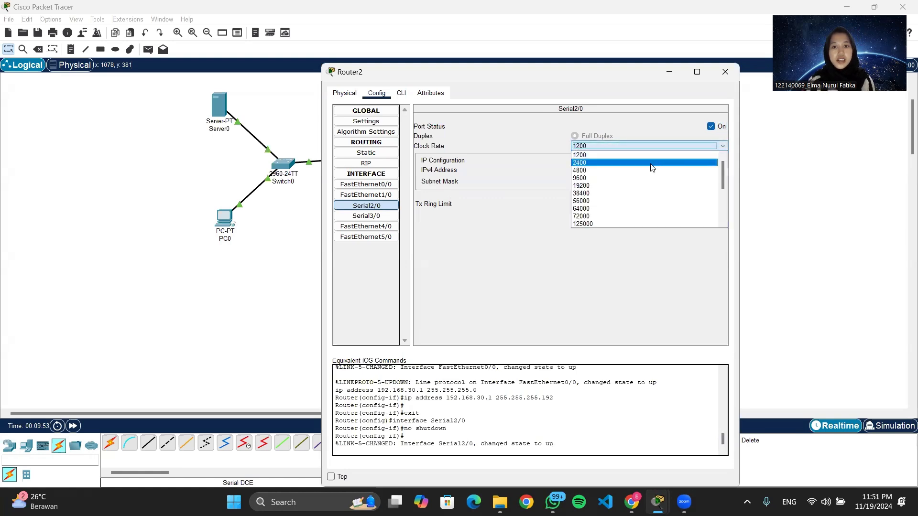
{"action": "left_click", "coordinate": [648, 211]}
{"action": "left_click", "coordinate": [590, 173]}
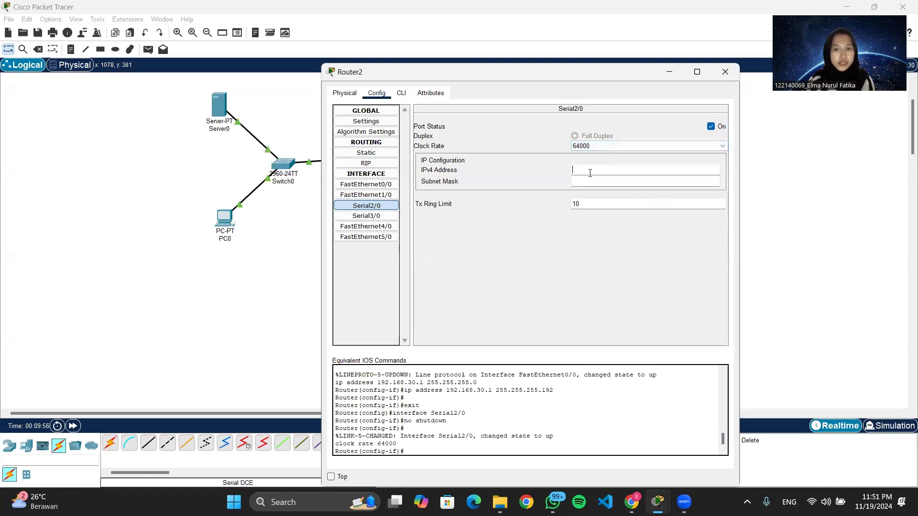
{"action": "type", "text": "192.1"}
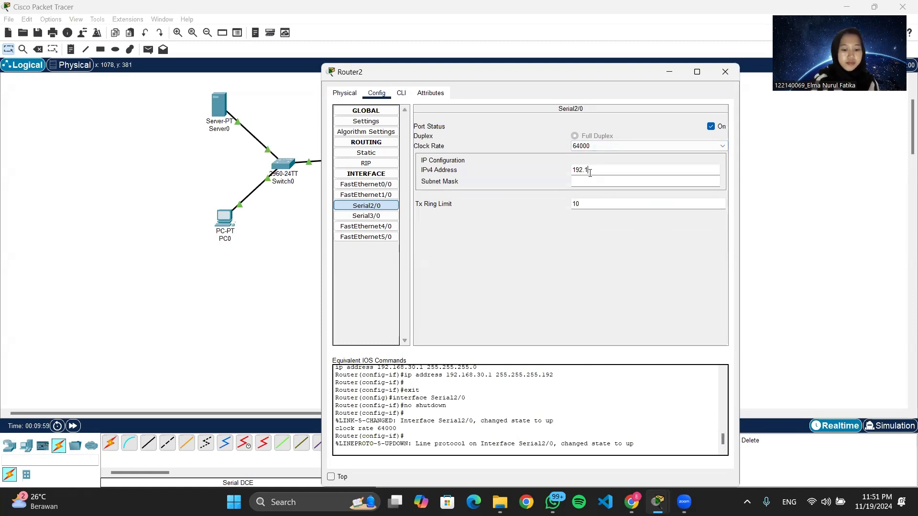
{"action": "type", "text": "68.3"}
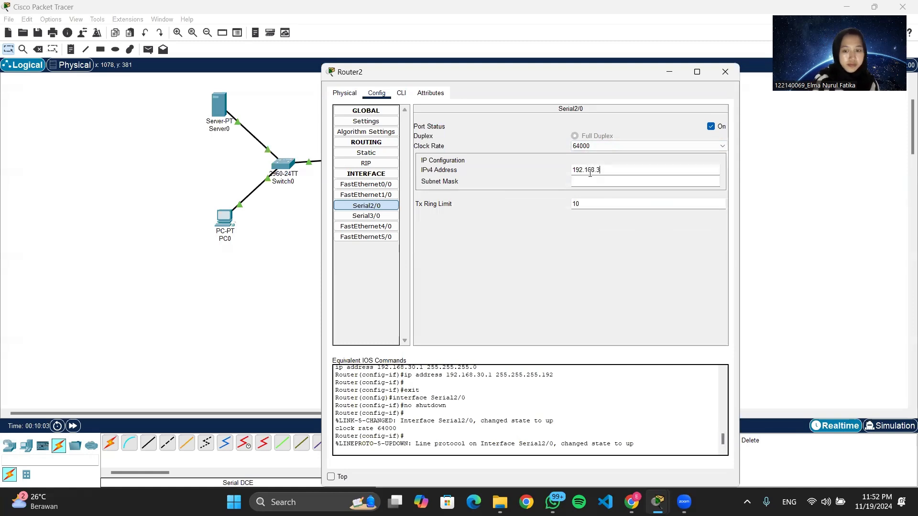
{"action": "type", "text": ".2"}
{"action": "left_click", "coordinate": [591, 181]}
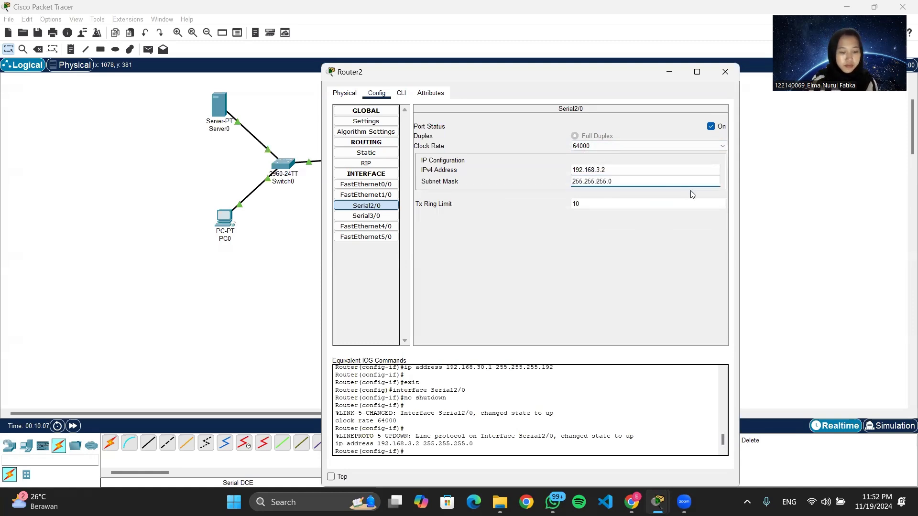
{"action": "left_click", "coordinate": [629, 190]}
{"action": "key", "text": "BackSpace"}
{"action": "type", "text": "192"}
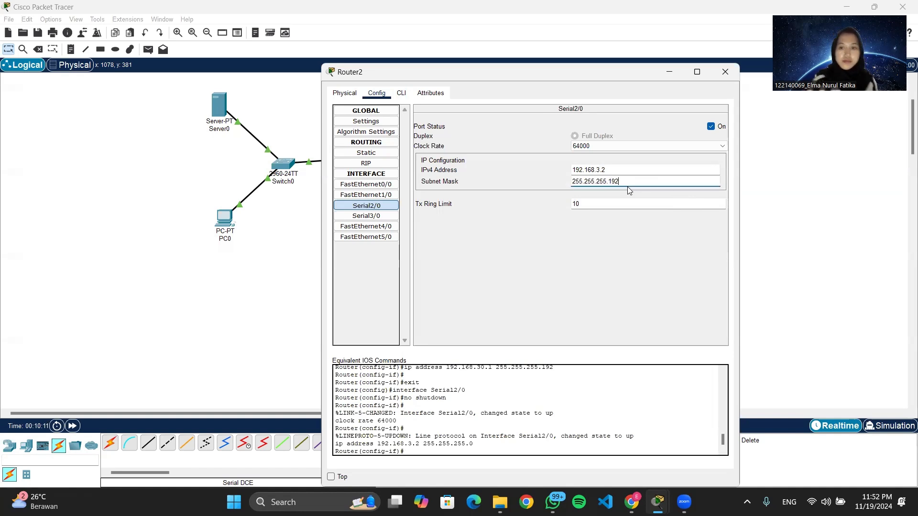
{"action": "key", "text": "BackSpace"}
{"action": "key", "text": "BackSpace"}
{"action": "key", "text": "BackSpace"}
{"action": "type", "text": "25"}
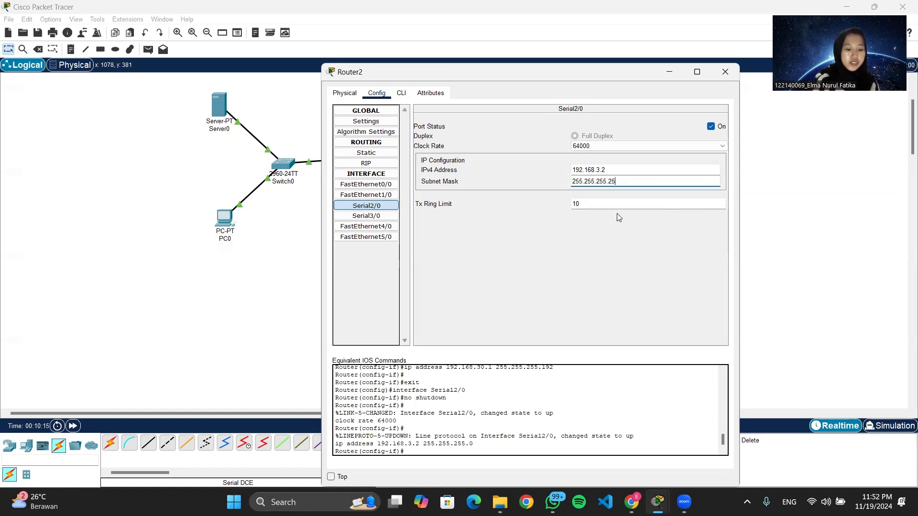
{"action": "type", "text": "2"}
Turn on Router2's Serial3/0 with clock rate 64000, IP 192.168.2.2 and mask 255.255.255.252, then close the window.
{"action": "left_click", "coordinate": [366, 215]}
{"action": "left_click", "coordinate": [711, 126]}
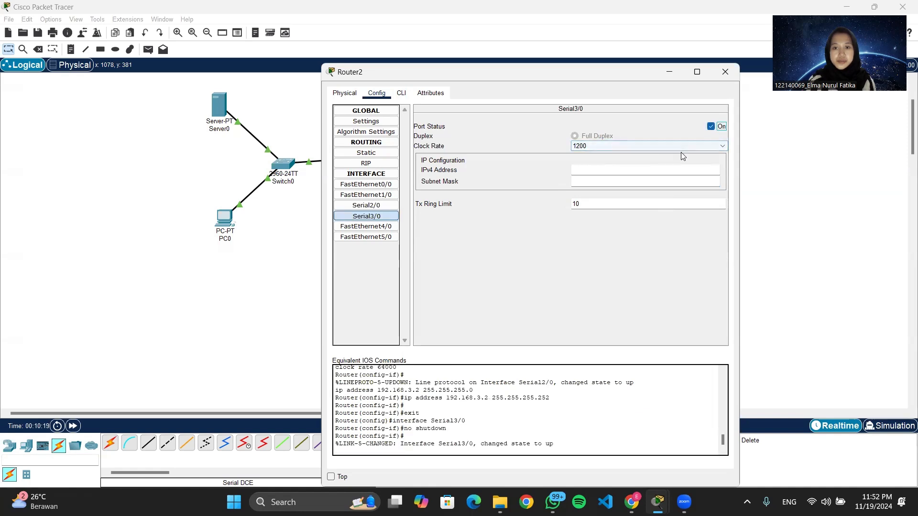
{"action": "left_click", "coordinate": [682, 146]}
{"action": "left_click", "coordinate": [677, 201]}
{"action": "left_click", "coordinate": [644, 170]}
{"action": "type", "text": "19"}
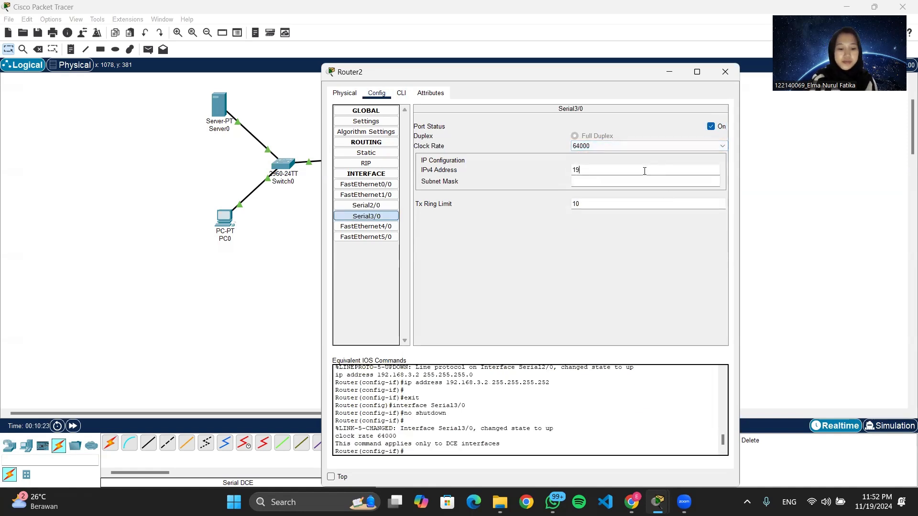
{"action": "type", "text": "2.168.2.2"}
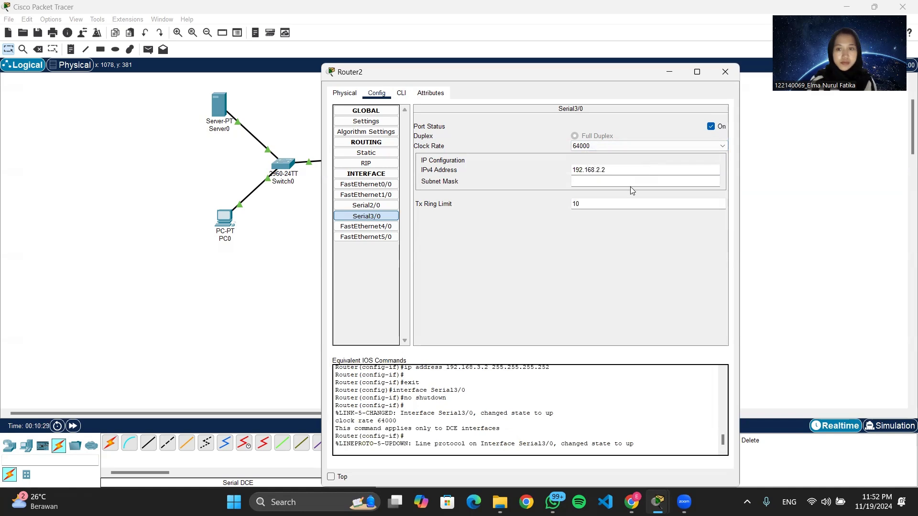
{"action": "left_click", "coordinate": [637, 182]}
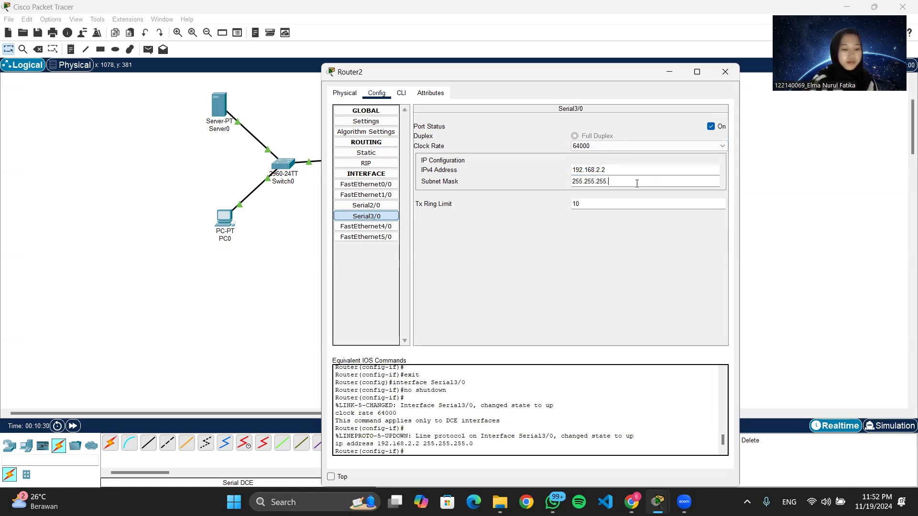
{"action": "type", "text": "252"}
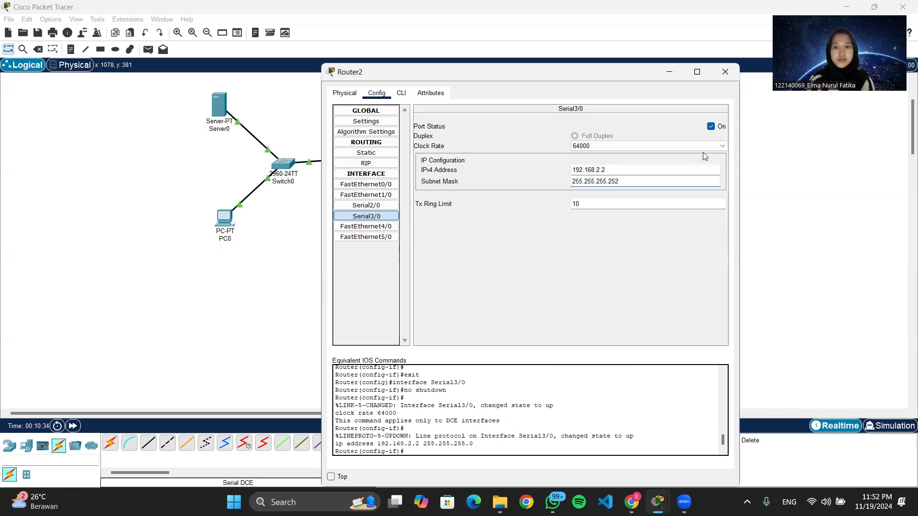
{"action": "left_click", "coordinate": [725, 72]}
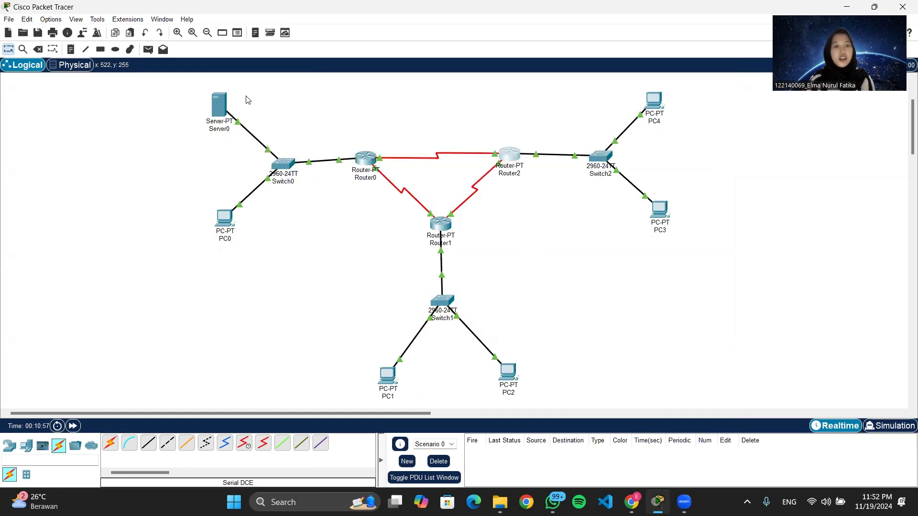
Open Server0's global settings and set its default gateway to 192.168.10.1 and DNS server to 8.8.8.8.
{"action": "left_click", "coordinate": [222, 108]}
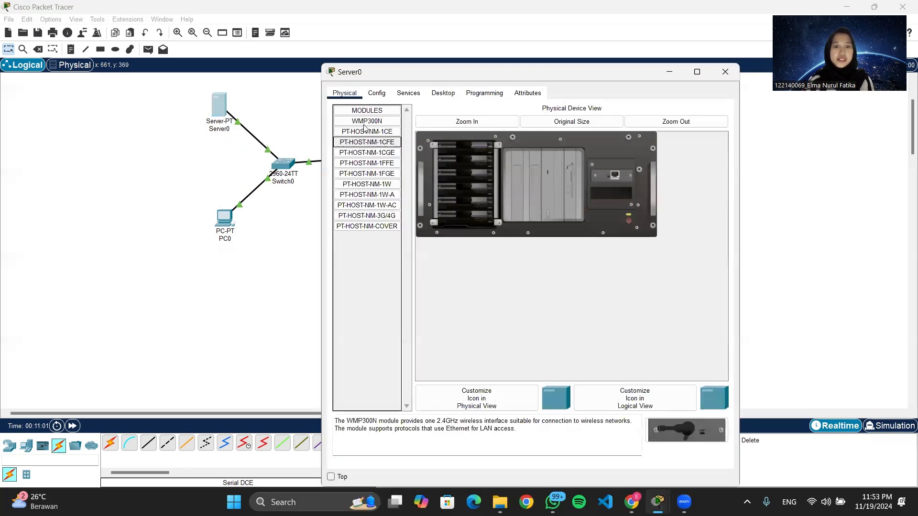
{"action": "left_click", "coordinate": [377, 94]}
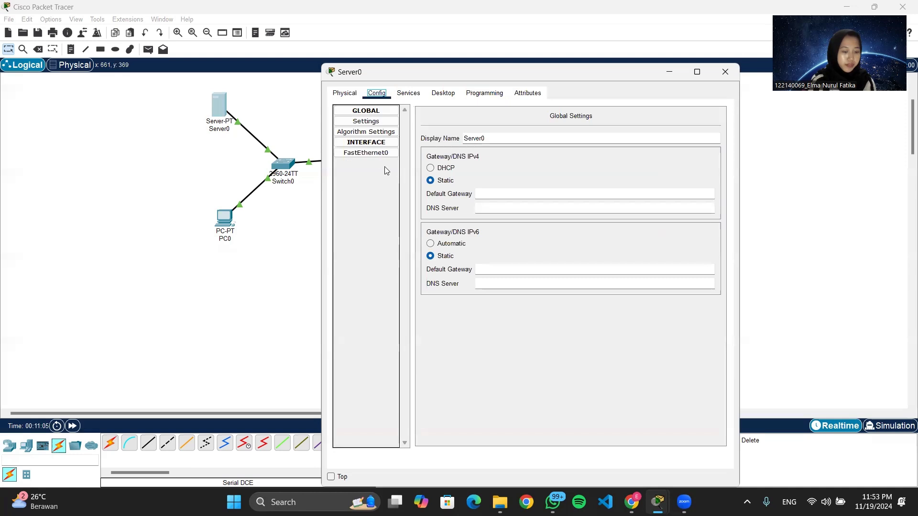
{"action": "left_click", "coordinate": [494, 192]}
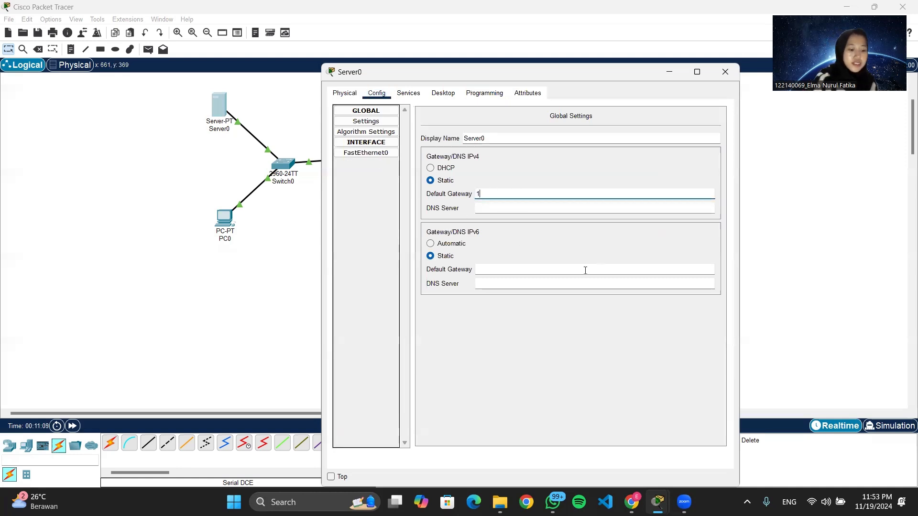
{"action": "type", "text": "19"}
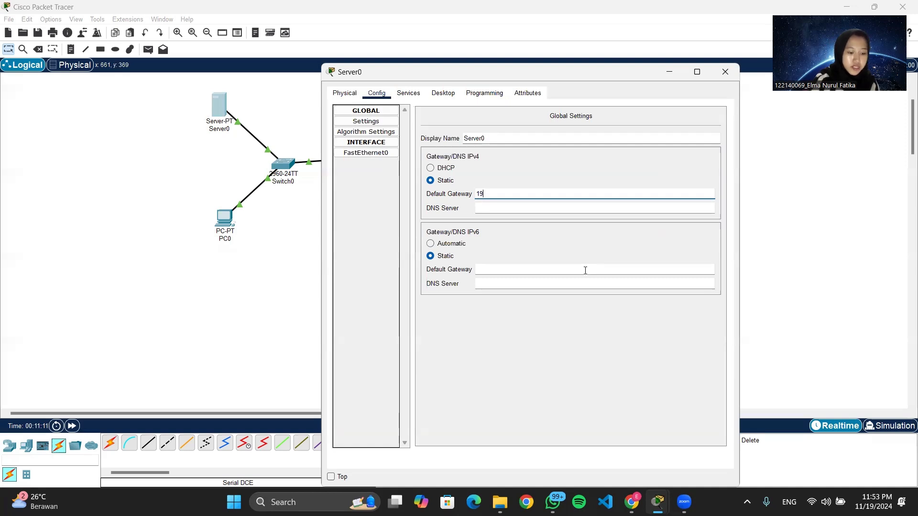
{"action": "type", "text": "2.169"}
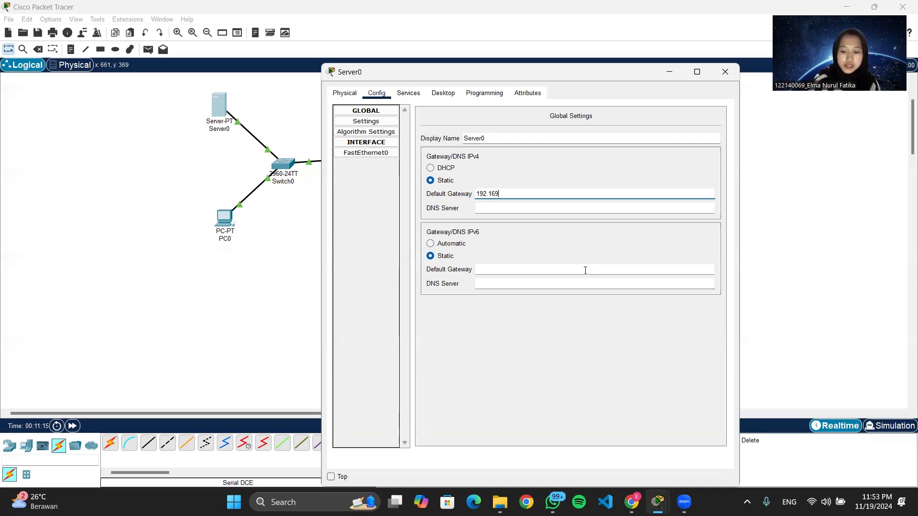
{"action": "key", "text": "BackSpace"}
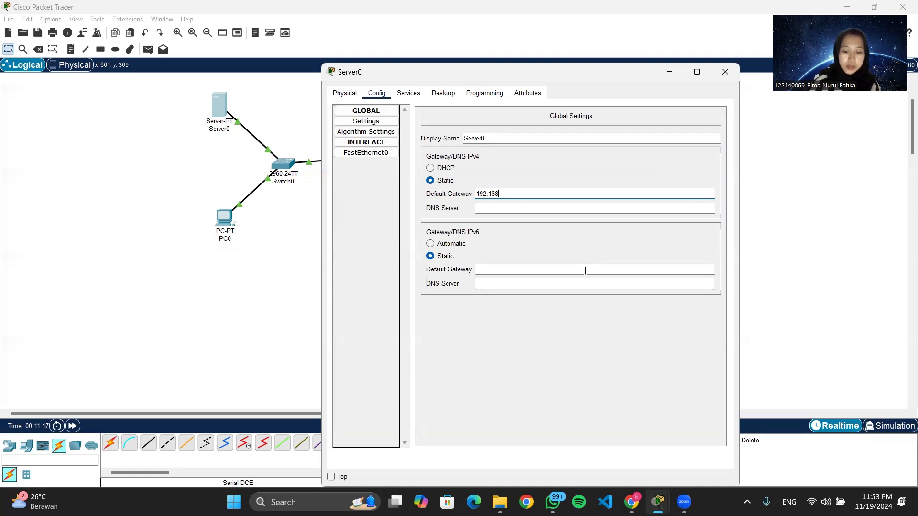
{"action": "type", "text": "8.10."}
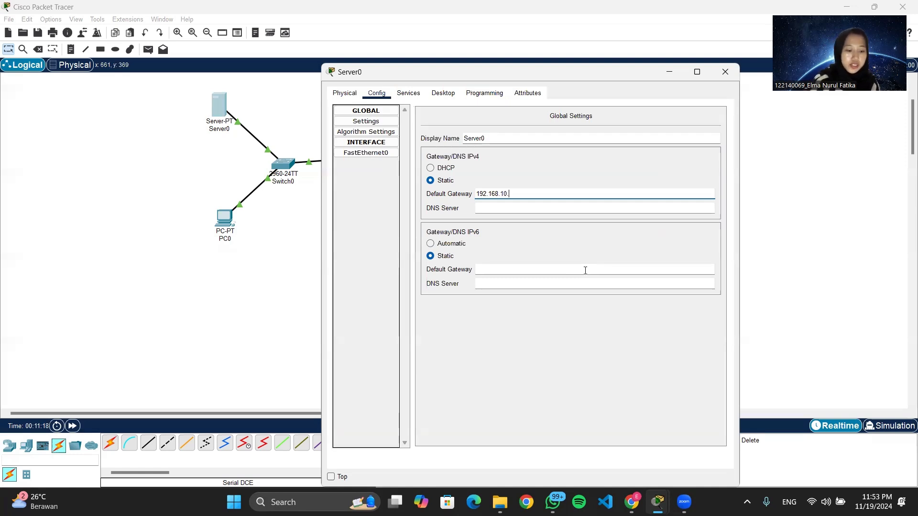
{"action": "type", "text": "1"}
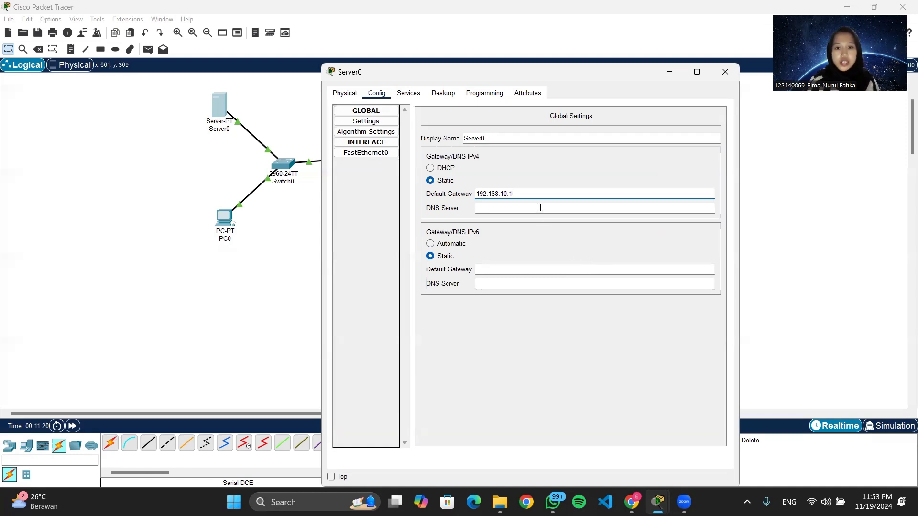
{"action": "left_click", "coordinate": [540, 207]}
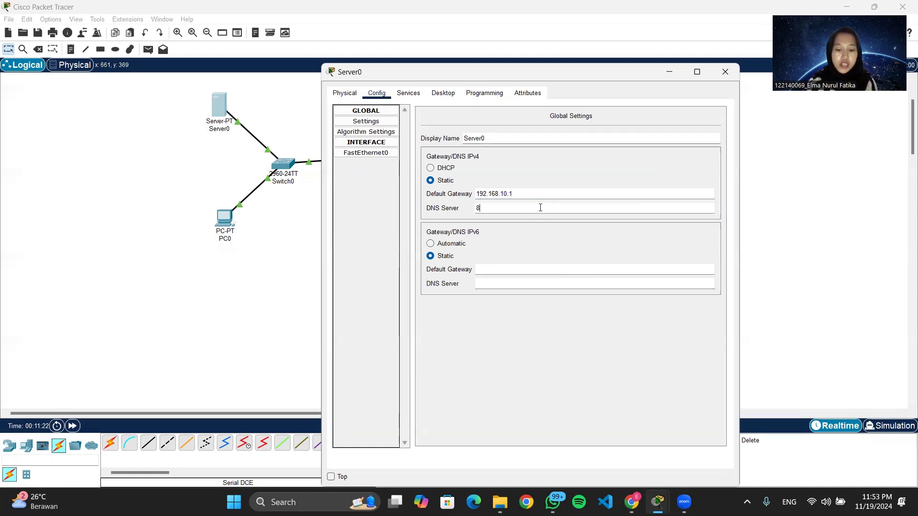
{"action": "type", "text": "8.8.8.8"}
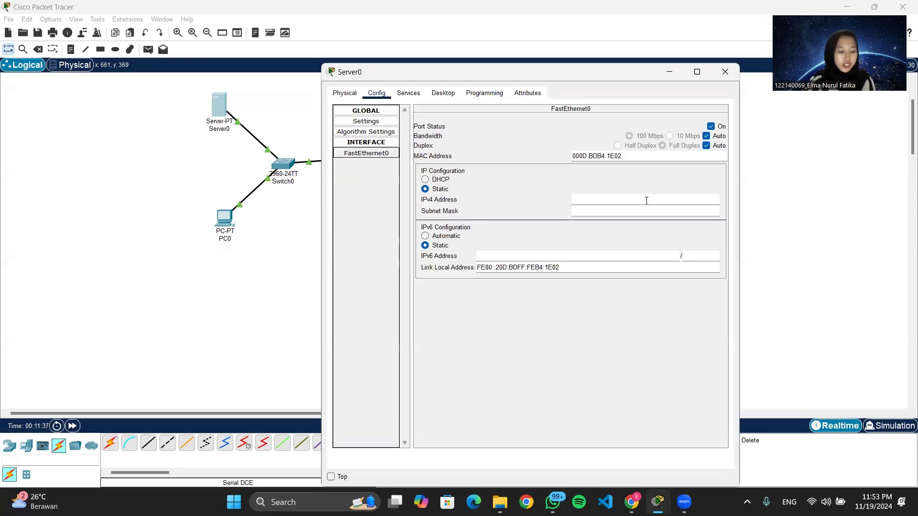
Give Server0's FastEthernet0 the static IPv4 address 192.168.10.2 and fill in its default subnet mask.
{"action": "left_click", "coordinate": [596, 198]}
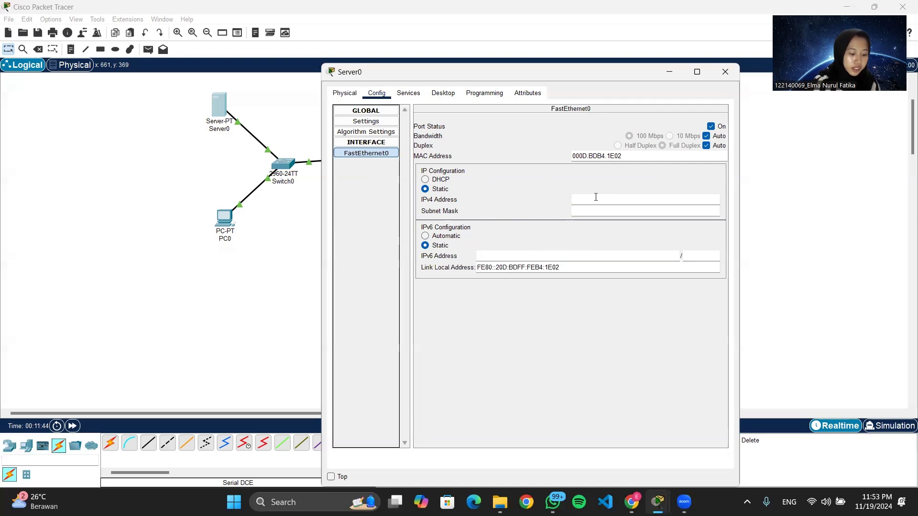
{"action": "type", "text": "192."}
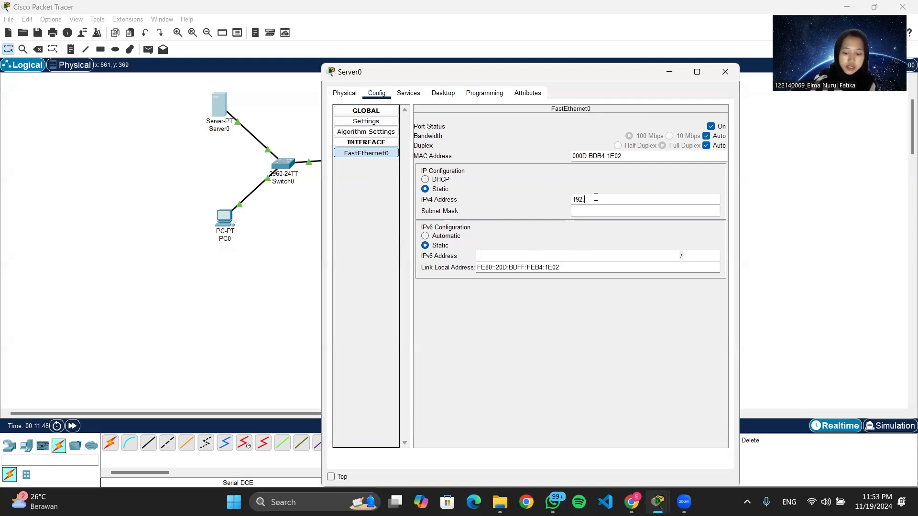
{"action": "type", "text": "16"}
{"action": "type", "text": "8"}
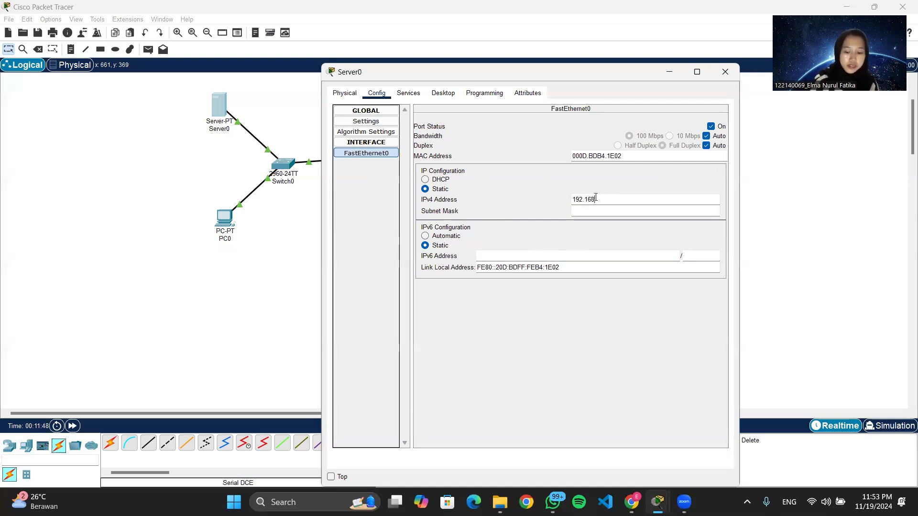
{"action": "type", "text": ".10"}
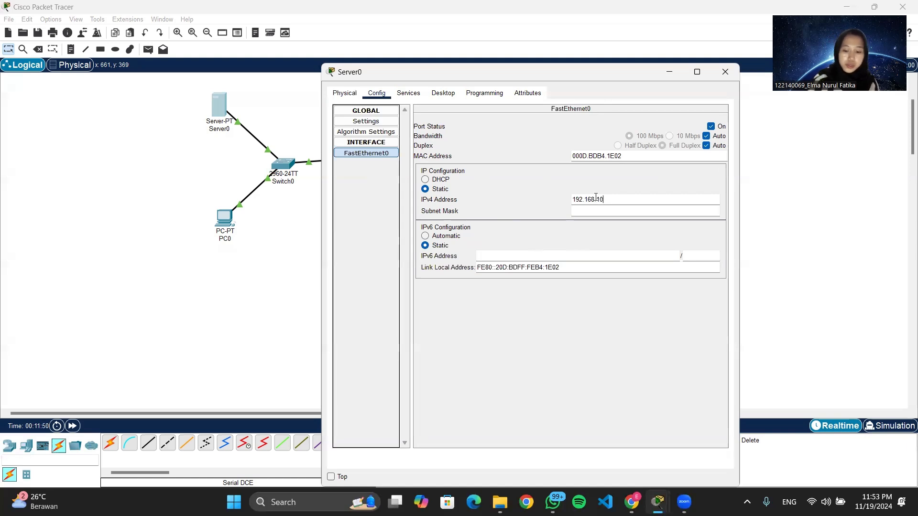
{"action": "type", "text": ".2"}
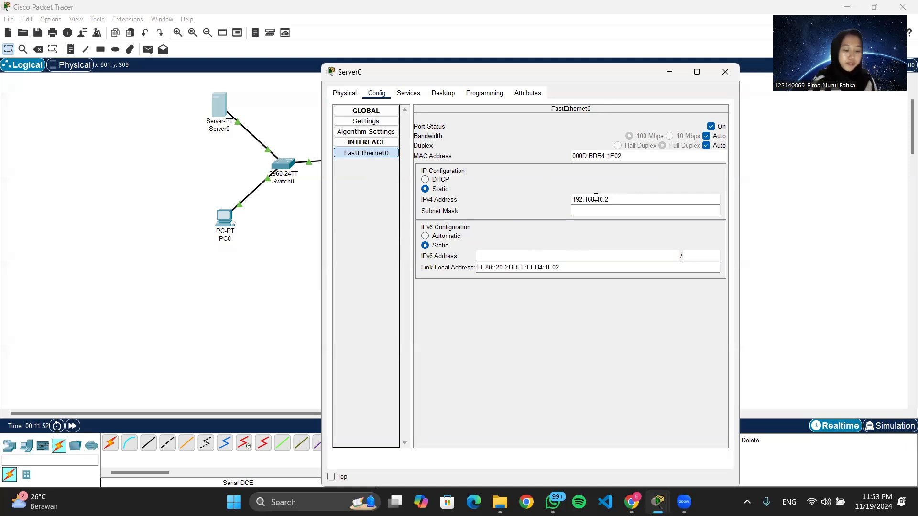
{"action": "left_click", "coordinate": [649, 212]}
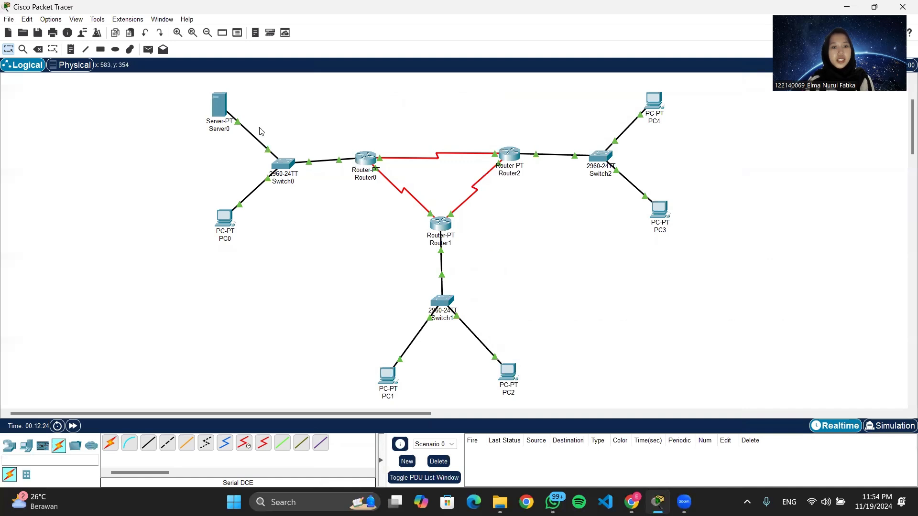
Open Server0's DHCP service settings and switch the service on.
{"action": "left_click", "coordinate": [218, 104]}
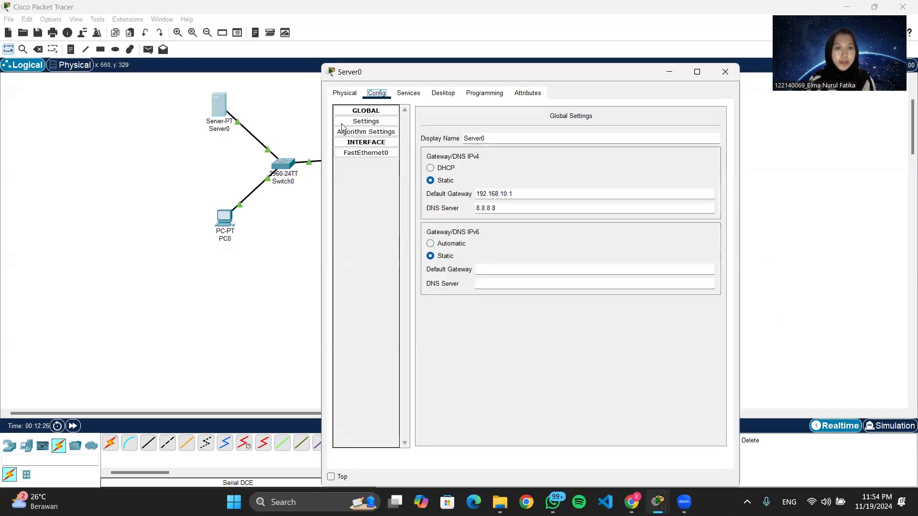
{"action": "left_click", "coordinate": [408, 93]}
{"action": "left_click", "coordinate": [378, 133]}
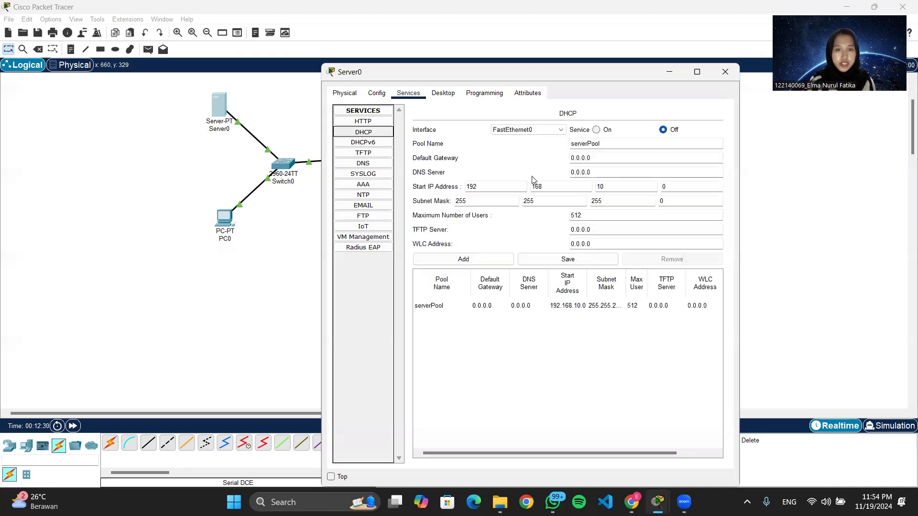
{"action": "left_click", "coordinate": [597, 130]}
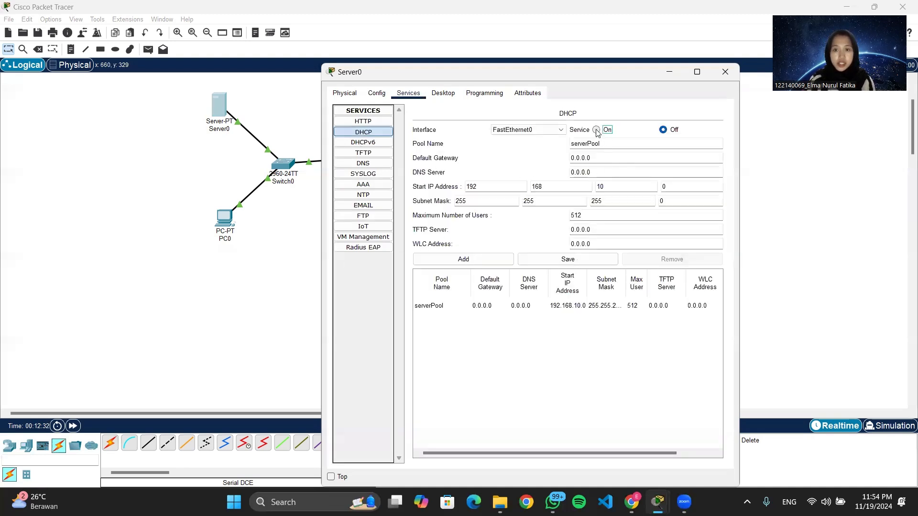
Set the serverPool's default gateway to 192.168.10.1 and DNS server to 8.8.8.8, and save the pool.
{"action": "left_click", "coordinate": [605, 157]}
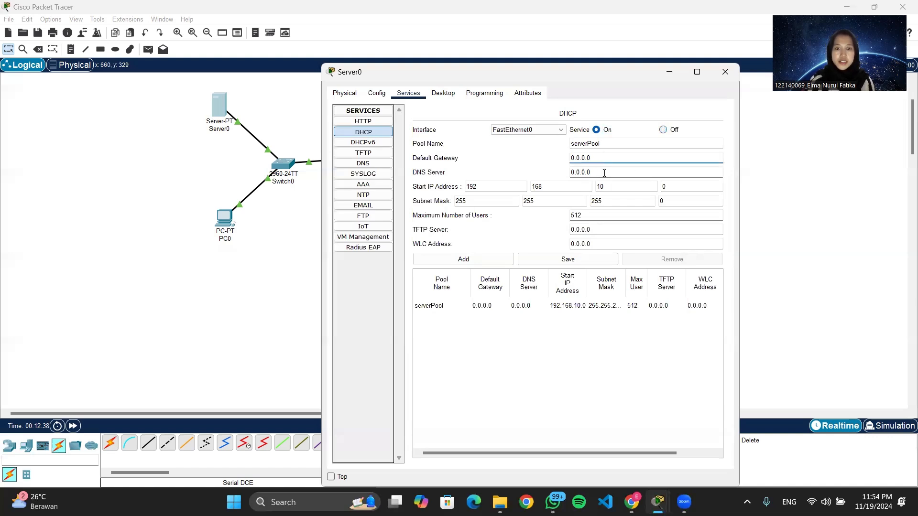
{"action": "left_click", "coordinate": [601, 158]}
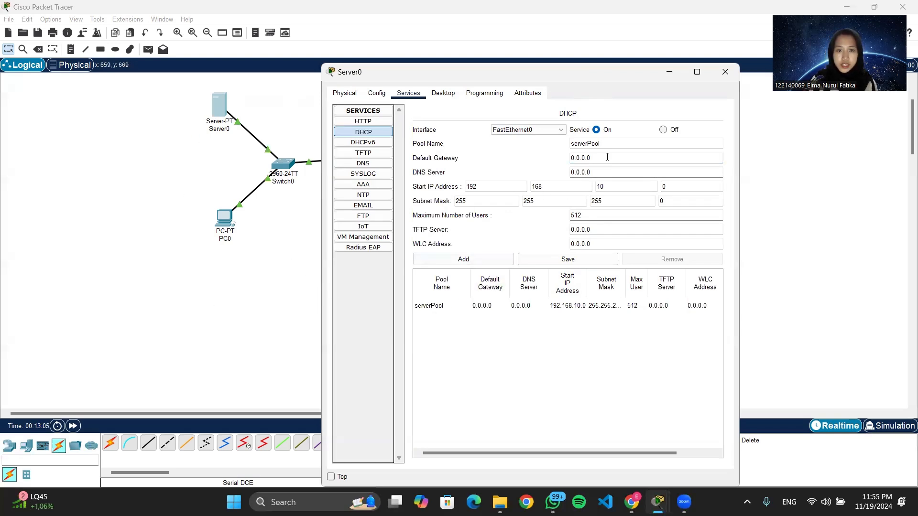
{"action": "key", "text": "BackSpace"}
{"action": "key", "text": "BackSpace"}
{"action": "key", "text": "BackSpace"}
{"action": "key", "text": "BackSpace"}
{"action": "key", "text": "BackSpace"}
{"action": "key", "text": "BackSpace"}
{"action": "key", "text": "BackSpace"}
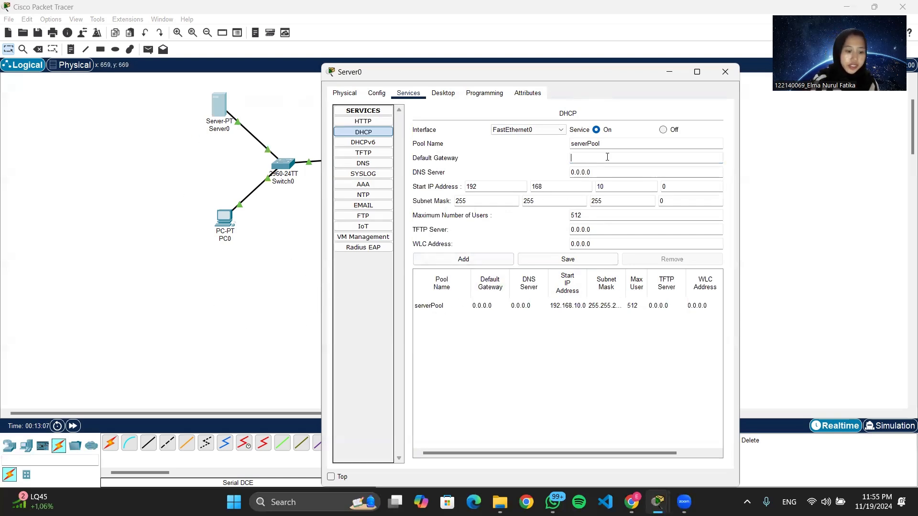
{"action": "type", "text": "192."}
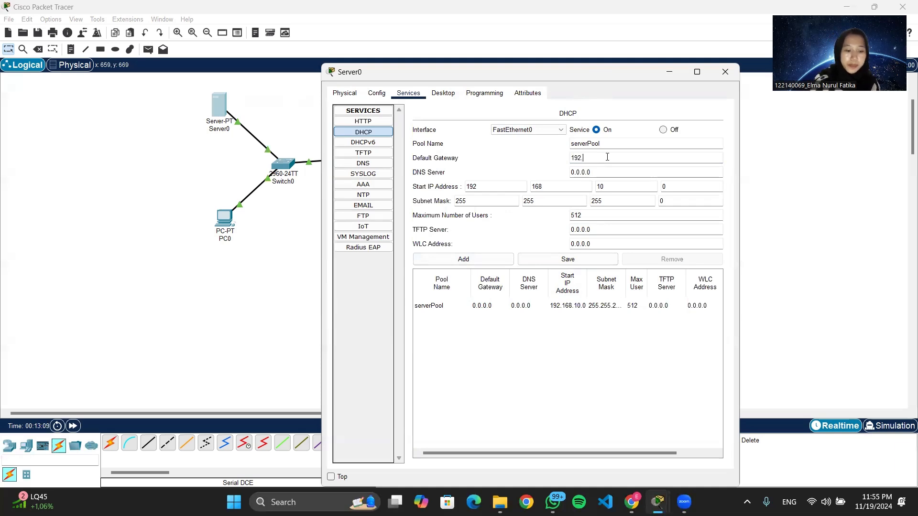
{"action": "type", "text": "168"}
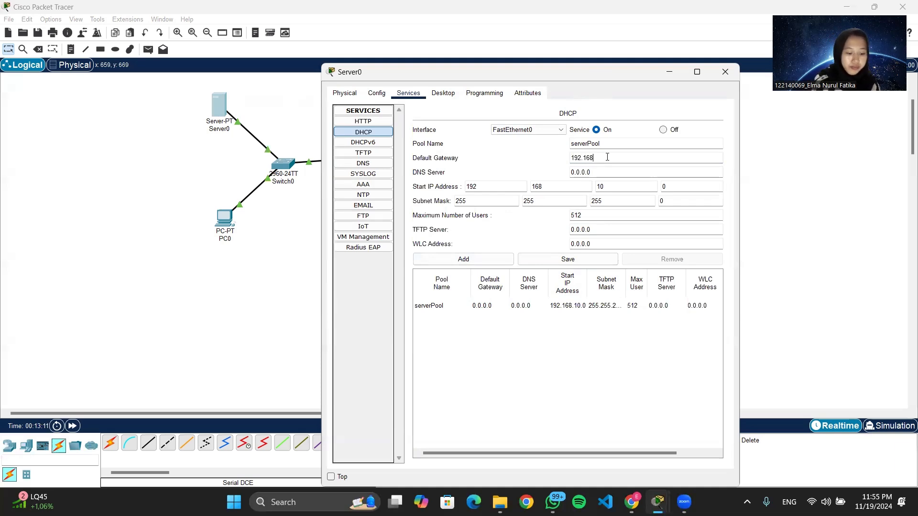
{"action": "type", "text": ".10.1"}
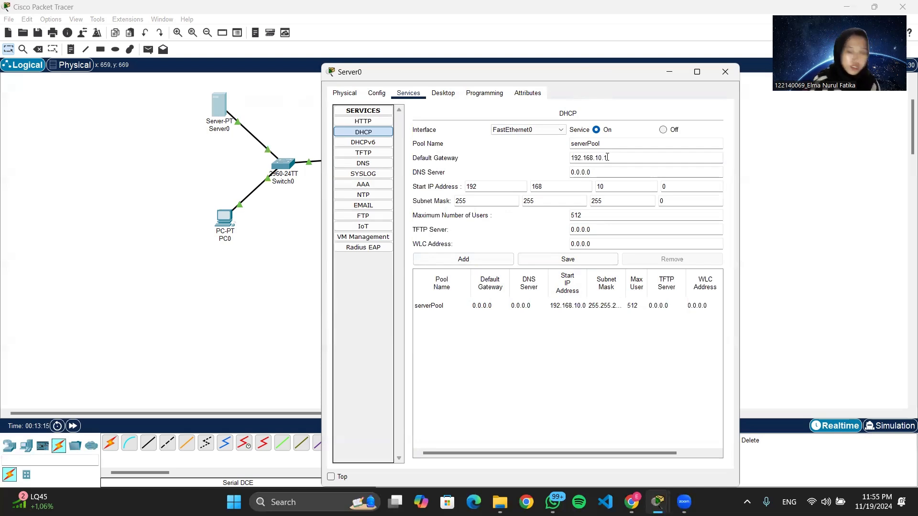
{"action": "left_click", "coordinate": [630, 173]}
{"action": "key", "text": "BackSpace"}
{"action": "key", "text": "BackSpace"}
{"action": "key", "text": "BackSpace"}
{"action": "key", "text": "BackSpace"}
{"action": "key", "text": "BackSpace"}
{"action": "key", "text": "BackSpace"}
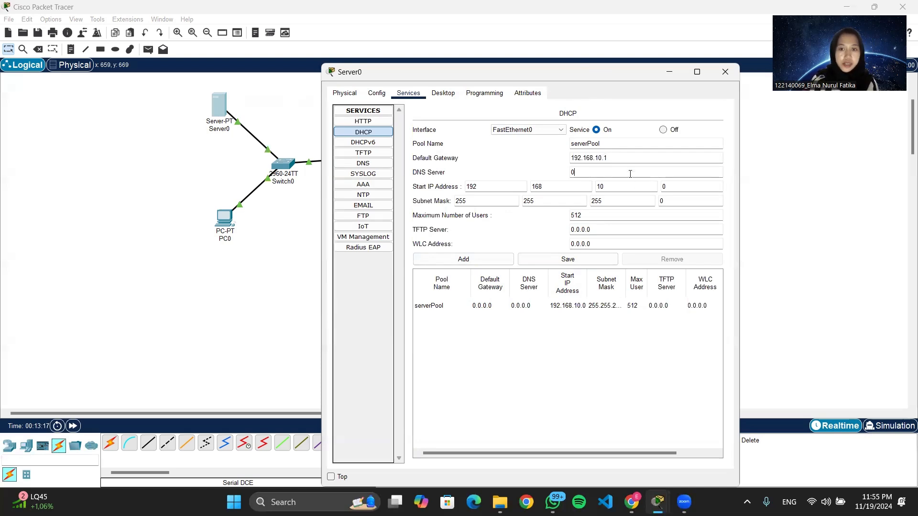
{"action": "type", "text": "8.8"}
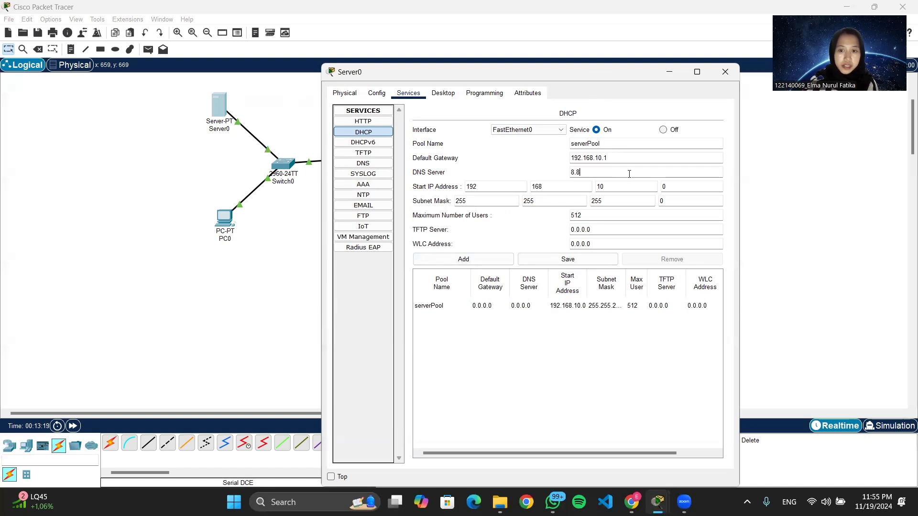
{"action": "type", "text": ".8.8"}
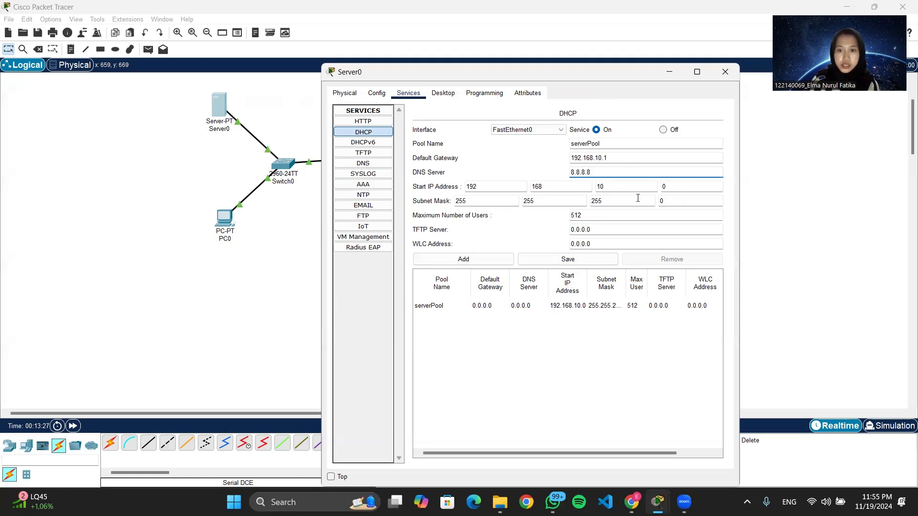
{"action": "left_click", "coordinate": [573, 259]}
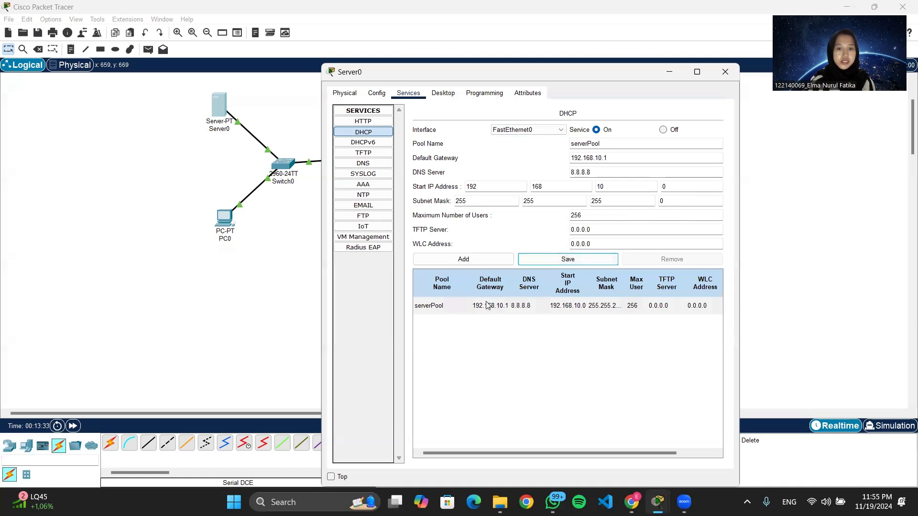
Name a new DHCP pool tengah with default gateway 192.168.20.1.
{"action": "left_click", "coordinate": [607, 143]}
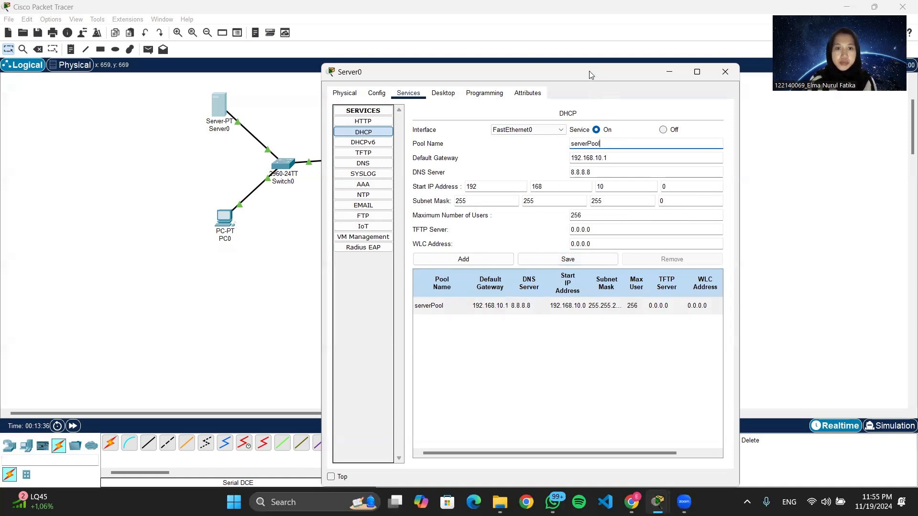
{"action": "left_click_drag", "start_coordinate": [591, 75], "coordinate": [222, 80]}
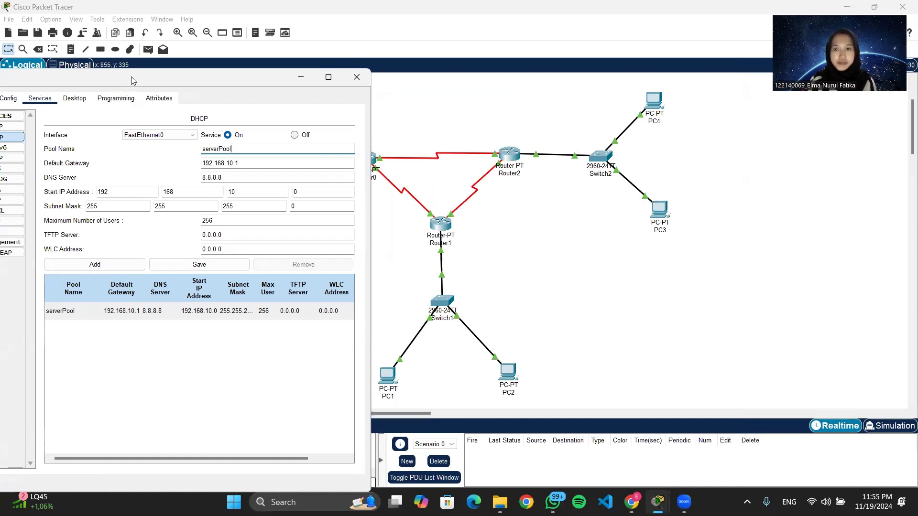
{"action": "left_click_drag", "start_coordinate": [133, 80], "coordinate": [497, 56]}
{"action": "key", "text": "BackSpace"}
{"action": "key", "text": "BackSpace"}
{"action": "key", "text": "BackSpace"}
{"action": "key", "text": "BackSpace"}
{"action": "key", "text": "BackSpace"}
{"action": "key", "text": "BackSpace"}
{"action": "key", "text": "BackSpace"}
{"action": "key", "text": "BackSpace"}
{"action": "key", "text": "BackSpace"}
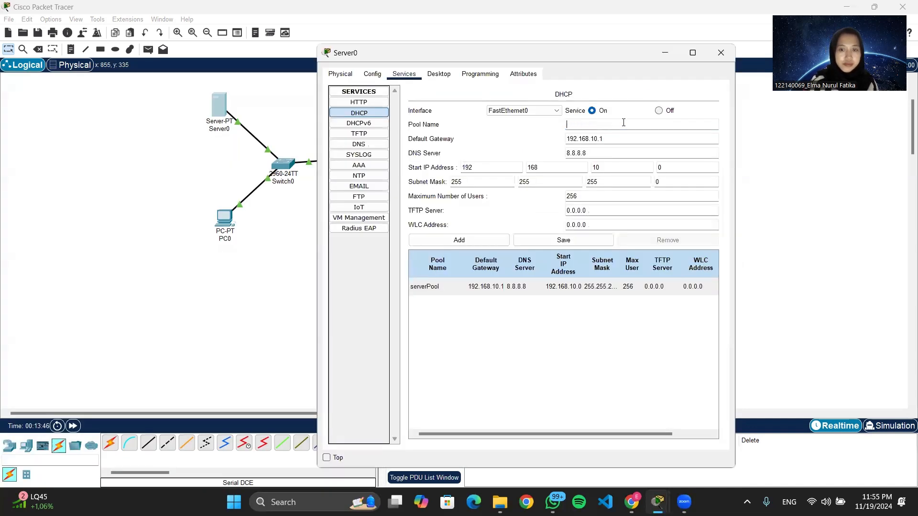
{"action": "type", "text": "tengaj"}
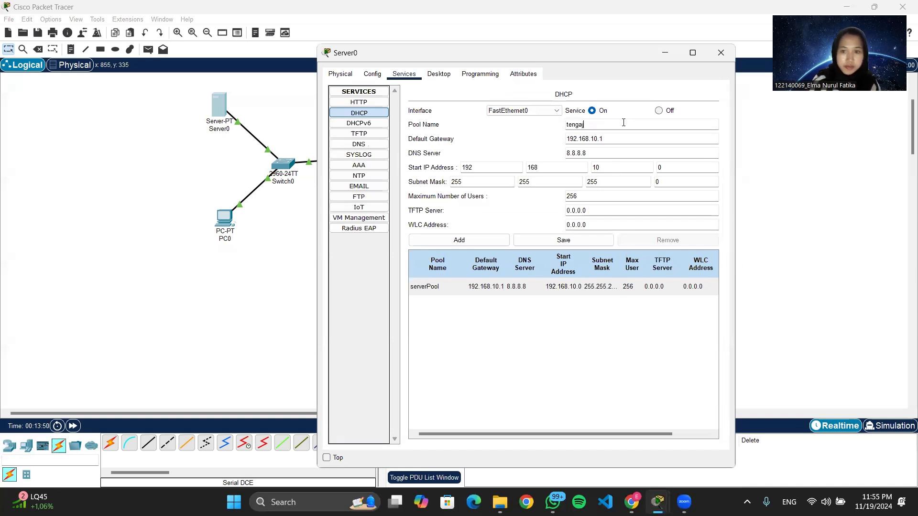
{"action": "key", "text": "BackSpace"}
{"action": "type", "text": "h"}
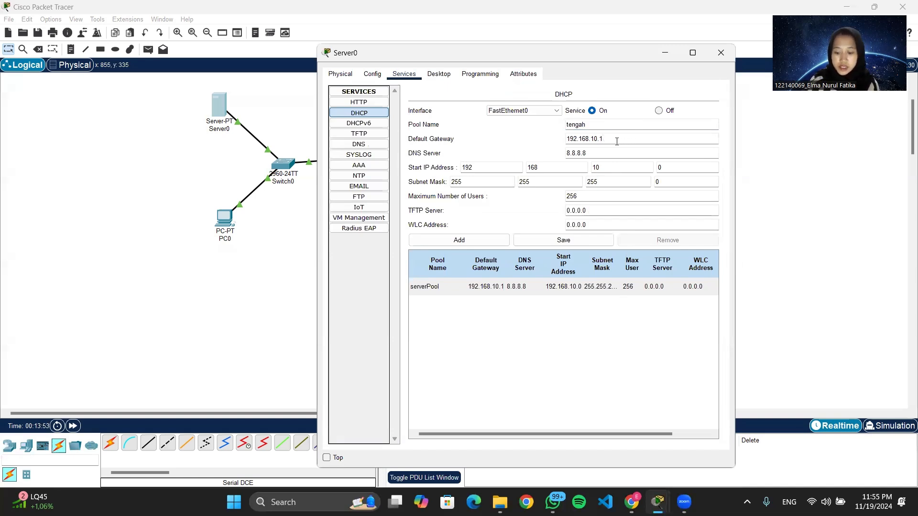
{"action": "key", "text": "BackSpace"}
{"action": "type", "text": "2"}
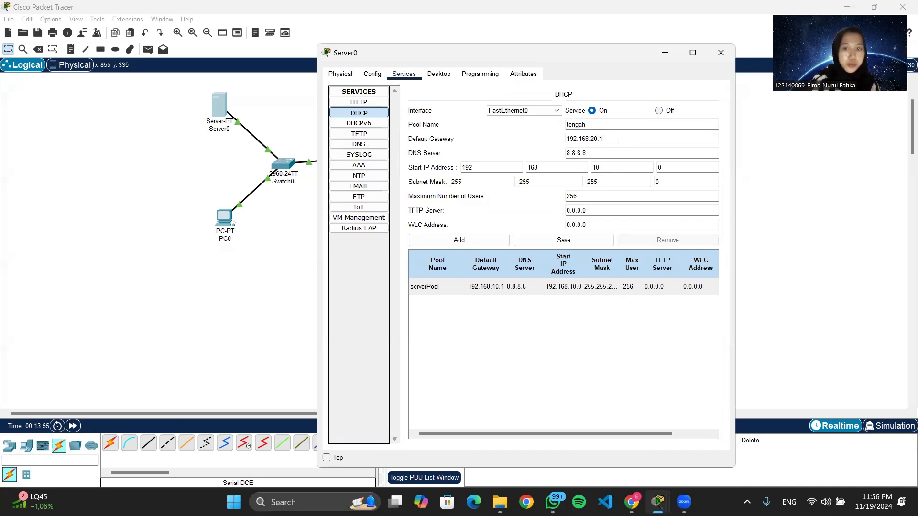
Set the tengah pool's start address to 192.168.20.0 and subnet mask to 255.255.255.128, then add the pool.
{"action": "double_click", "coordinate": [603, 168]}
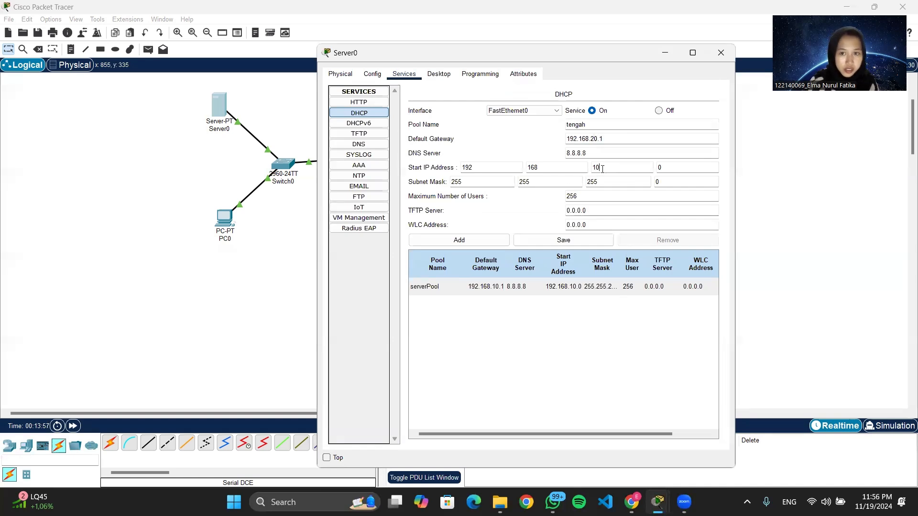
{"action": "type", "text": "20"}
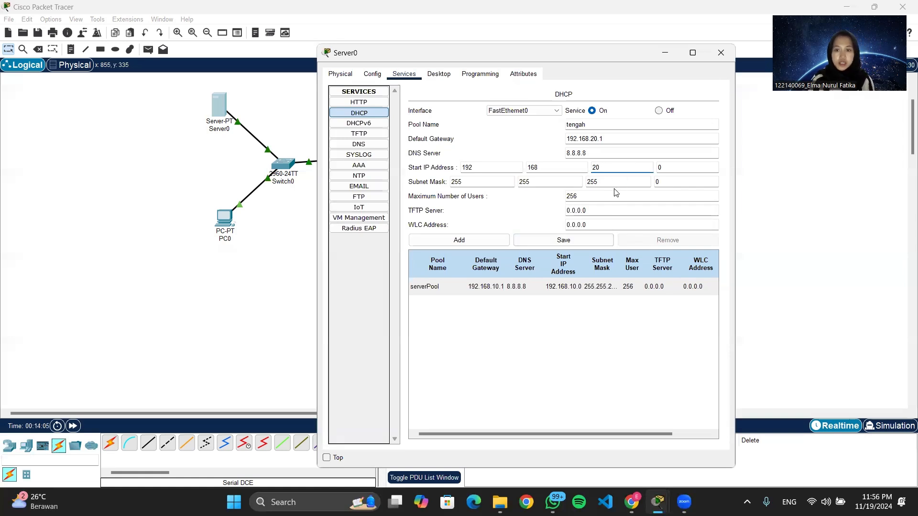
{"action": "left_click", "coordinate": [674, 168]}
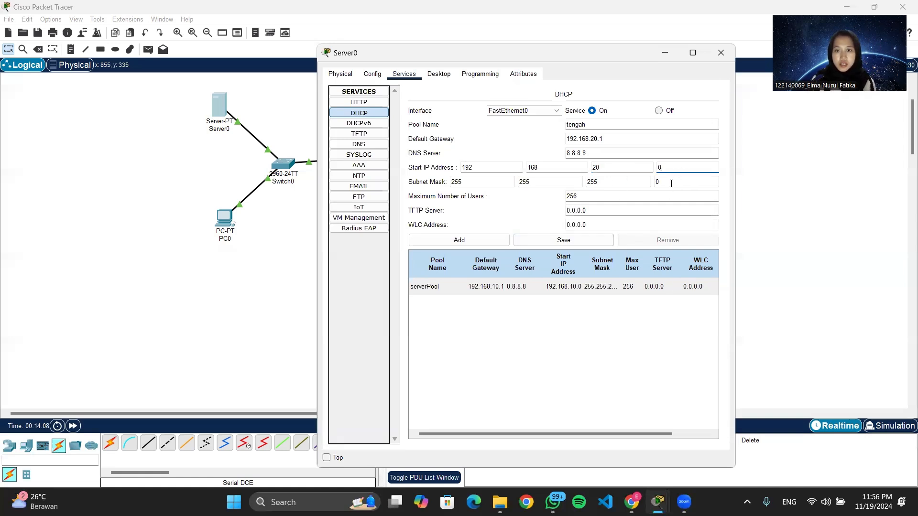
{"action": "left_click", "coordinate": [671, 183]}
{"action": "key", "text": "BackSpace"}
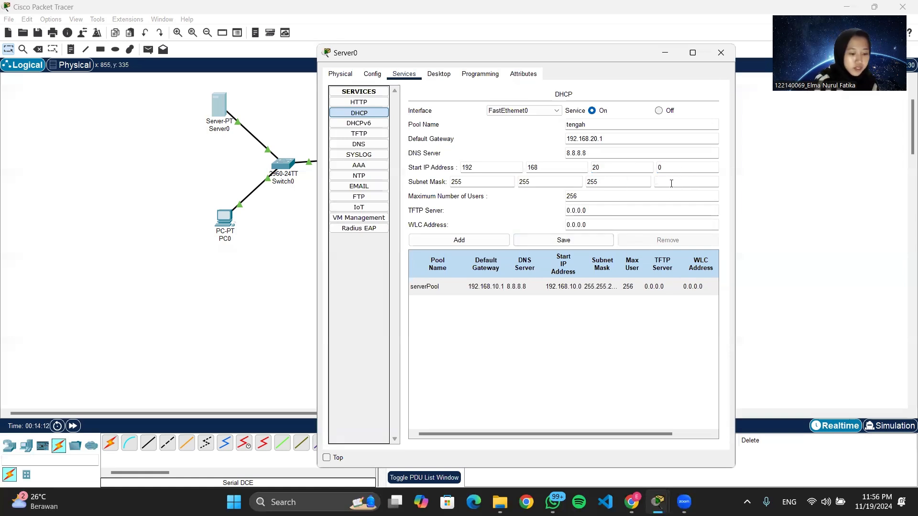
{"action": "type", "text": "128"}
{"action": "left_click", "coordinate": [563, 240]}
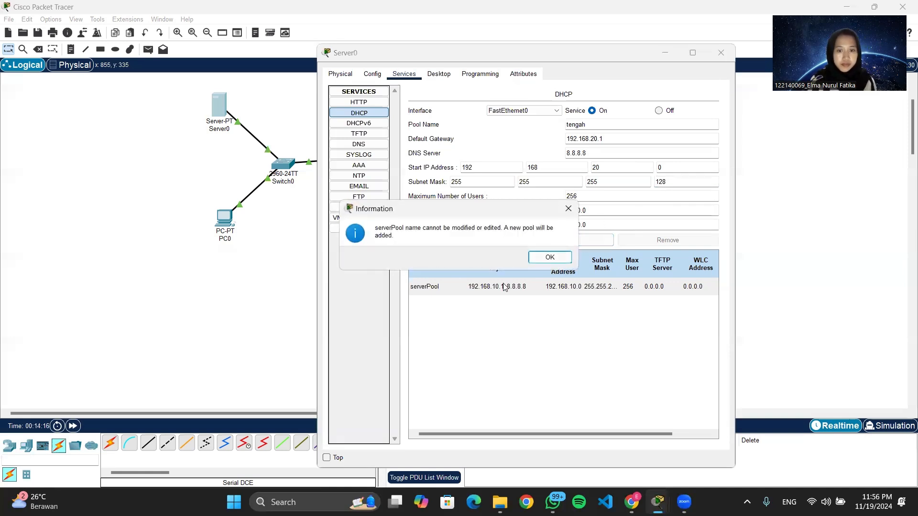
{"action": "left_click", "coordinate": [550, 257]}
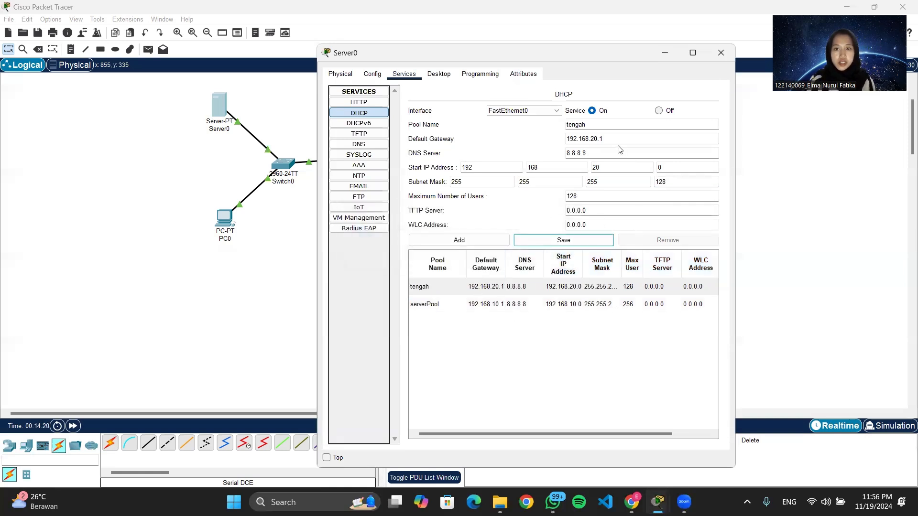
Name another DHCP pool kanan with default gateway 192.168.30.1.
{"action": "left_click", "coordinate": [615, 124]}
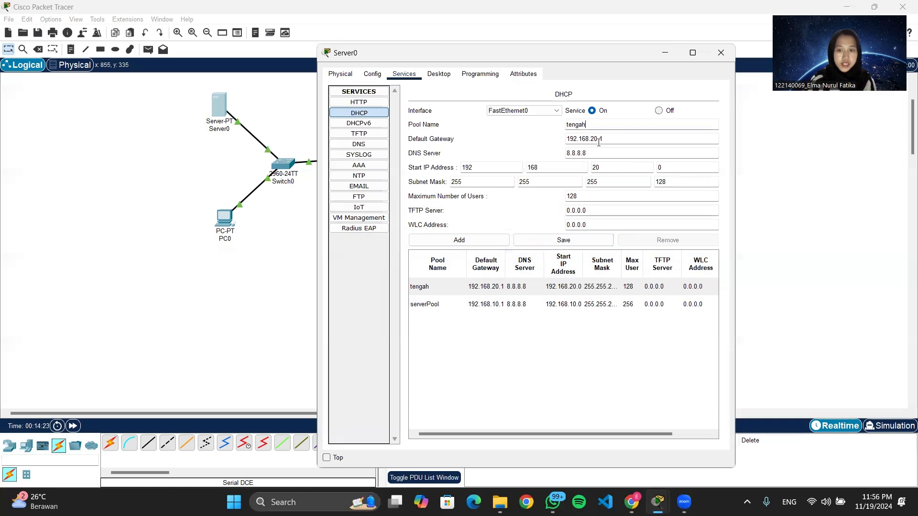
{"action": "key", "text": "BackSpace"}
{"action": "key", "text": "BackSpace"}
{"action": "key", "text": "BackSpace"}
{"action": "key", "text": "BackSpace"}
{"action": "key", "text": "BackSpace"}
{"action": "key", "text": "BackSpace"}
{"action": "type", "text": "ka"}
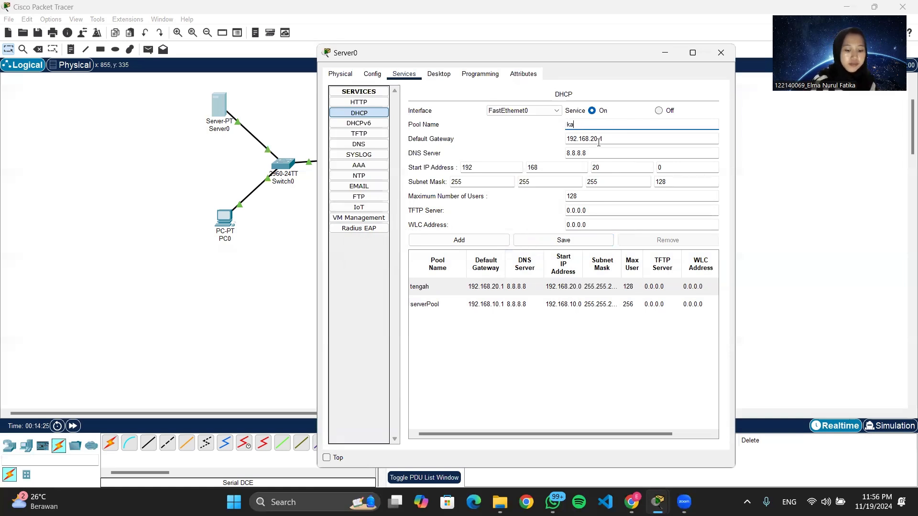
{"action": "type", "text": "nan"}
{"action": "left_click", "coordinate": [597, 142]}
{"action": "key", "text": "BackSpace"}
{"action": "key", "text": "BackSpace"}
{"action": "type", "text": "30"}
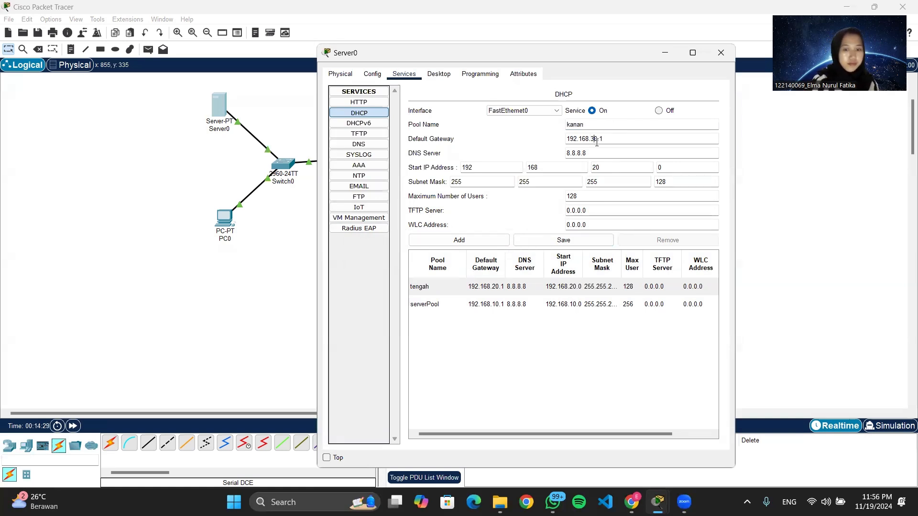
Set the kanan pool's start address to 192.168.30.0 and subnet mask to 255.255.255.192, then add the pool.
{"action": "left_click", "coordinate": [616, 167]}
{"action": "key", "text": "BackSpace"}
{"action": "key", "text": "BackSpace"}
{"action": "type", "text": "30"}
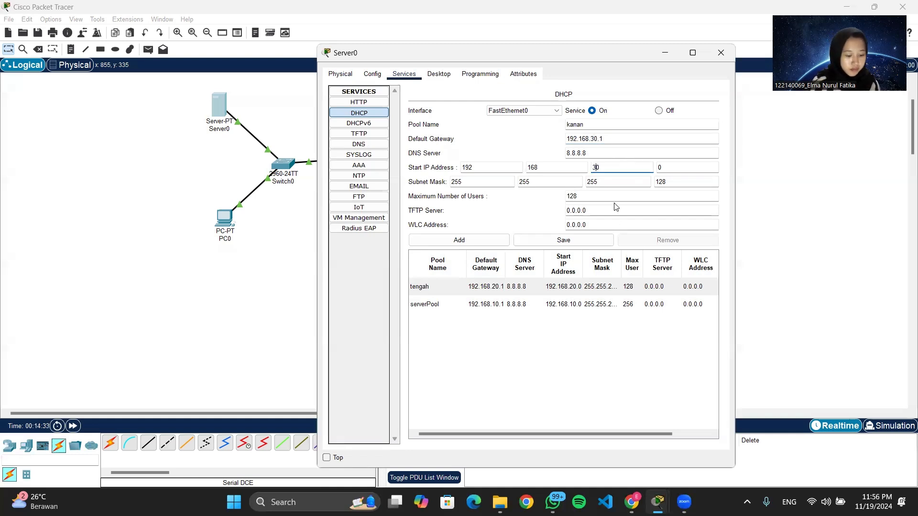
{"action": "left_click", "coordinate": [683, 182]}
{"action": "key", "text": "BackSpace"}
{"action": "key", "text": "BackSpace"}
{"action": "key", "text": "BackSpace"}
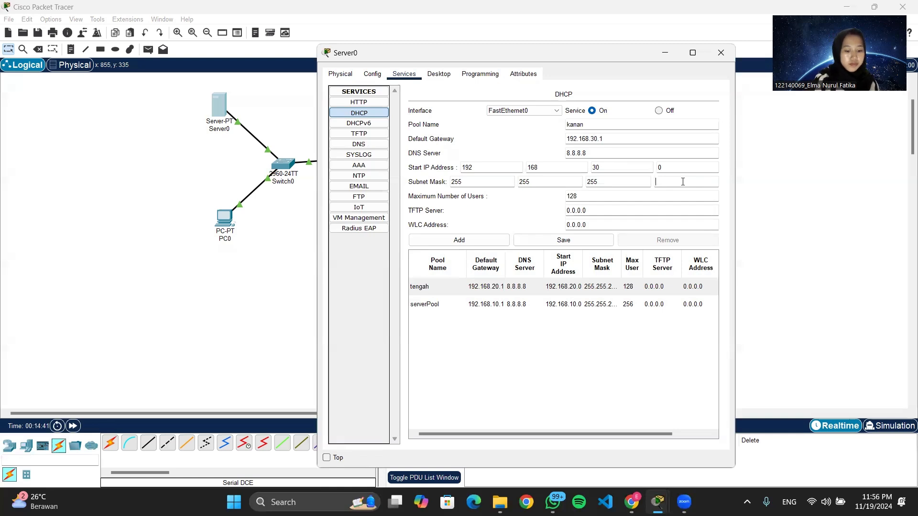
{"action": "type", "text": "192"}
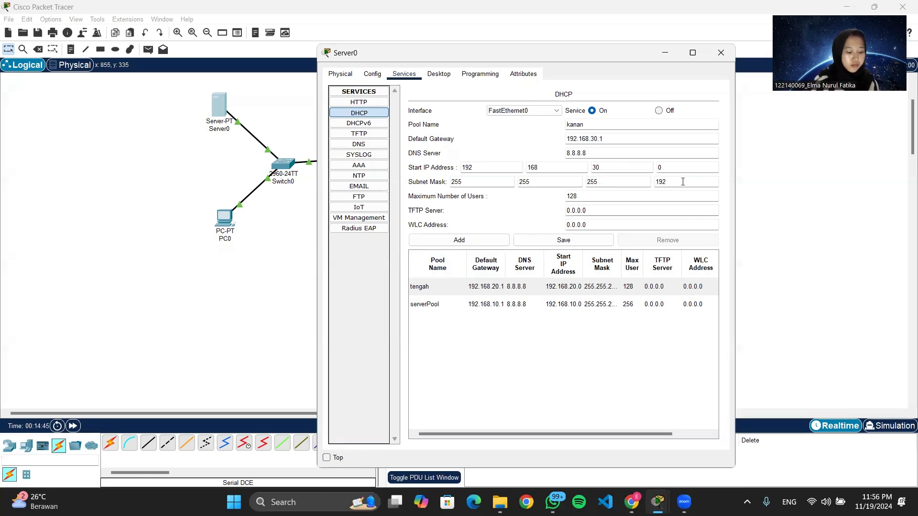
{"action": "left_click", "coordinate": [466, 240]}
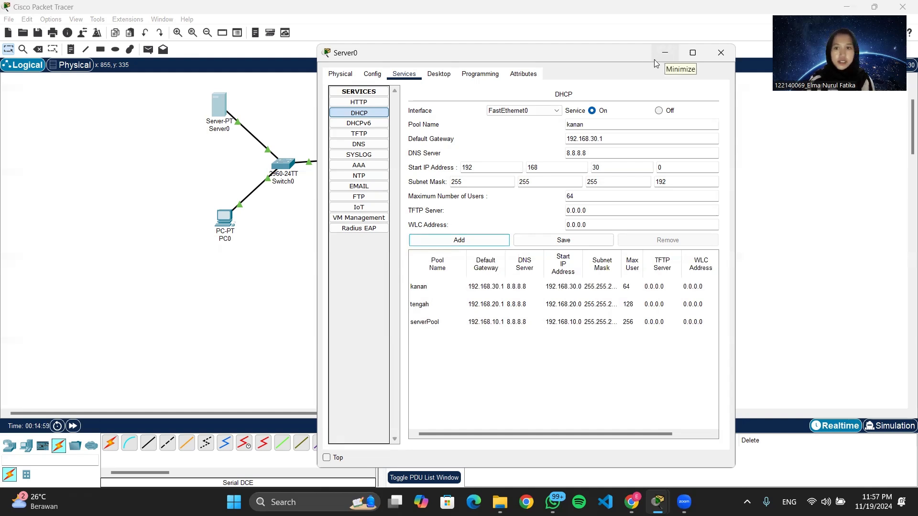
Open Router0's command line and exit back to privileged EXEC mode.
{"action": "left_click", "coordinate": [664, 53]}
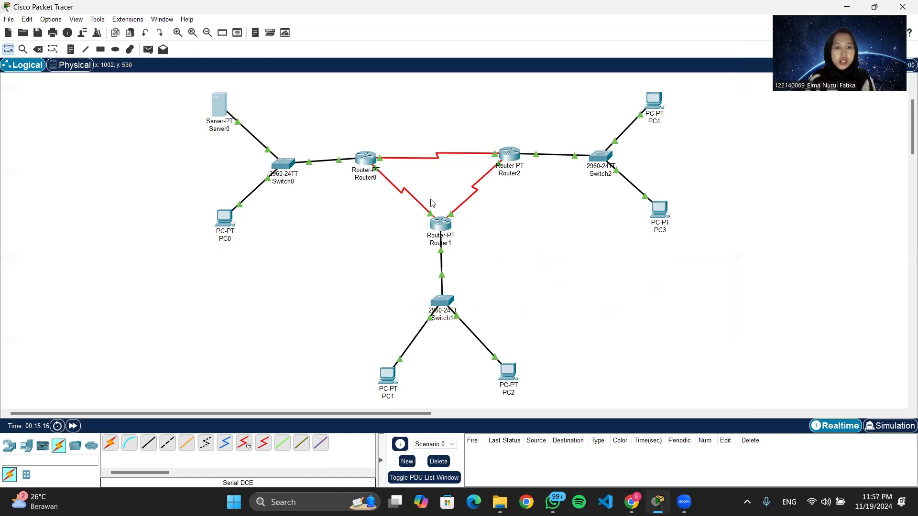
{"action": "left_click", "coordinate": [369, 164]}
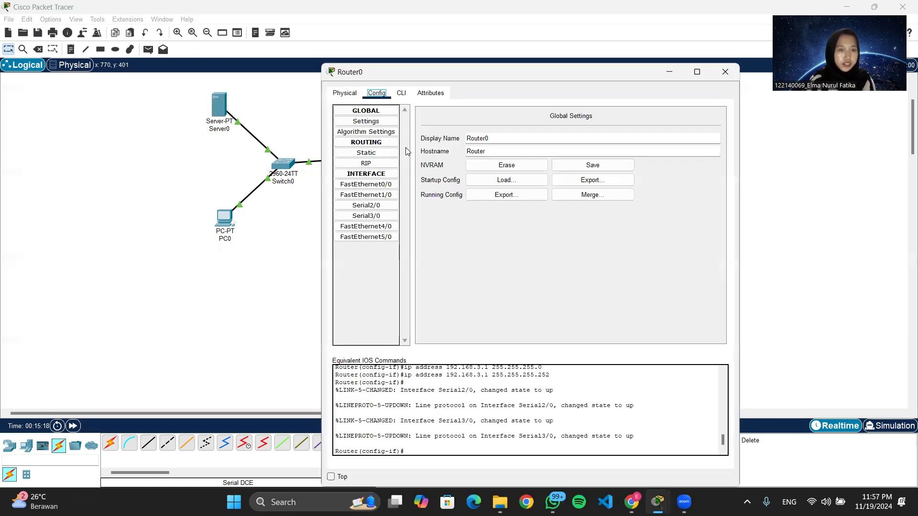
{"action": "left_click", "coordinate": [401, 94]}
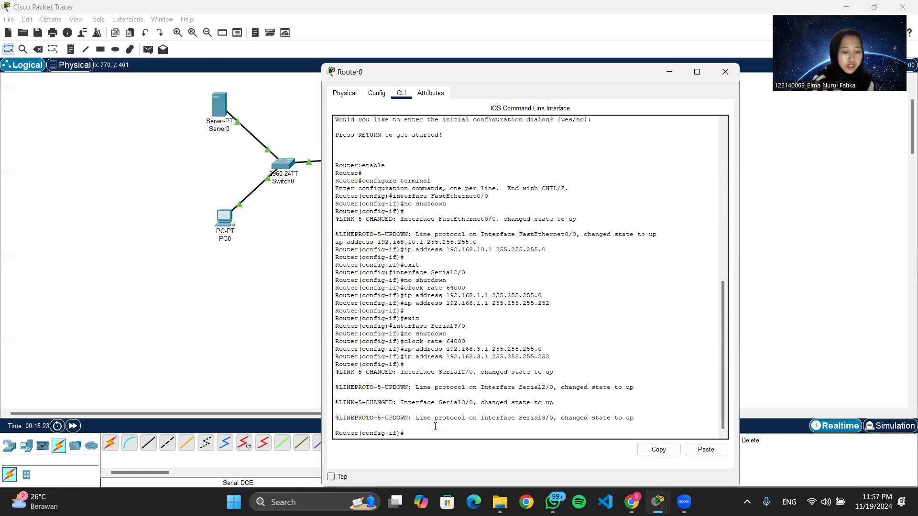
{"action": "type", "text": "ex"}
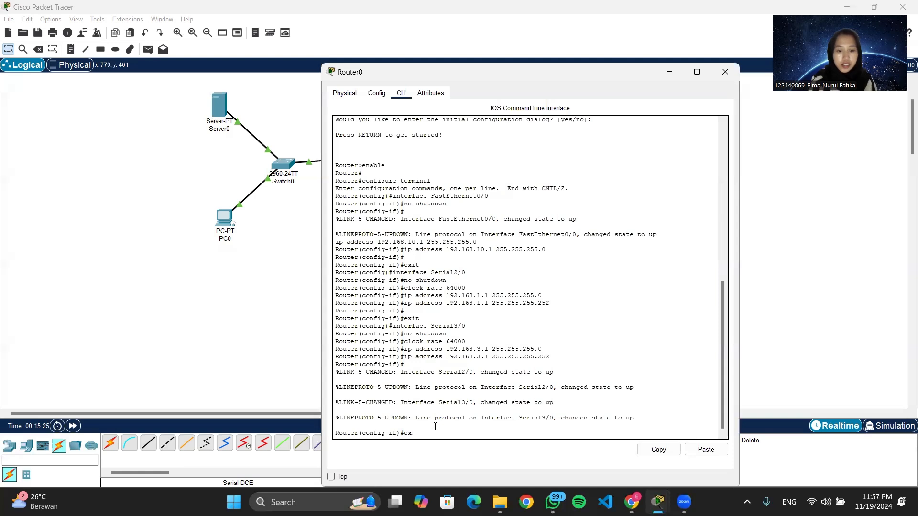
{"action": "key", "text": "Return"}
{"action": "type", "text": "ex"}
{"action": "key", "text": "Return"}
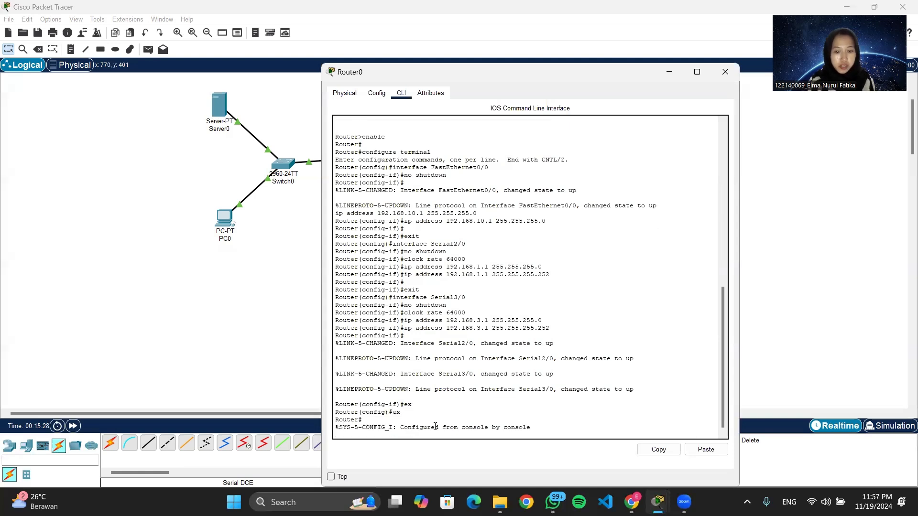
{"action": "key", "text": "Return"}
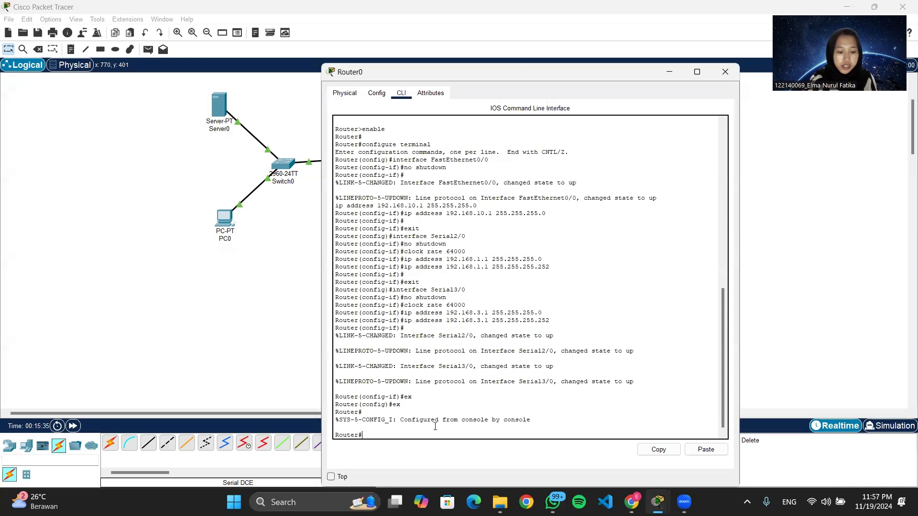
Enter global configuration on Router0 and select interface FastEthernet0/0.
{"action": "type", "text": "conf"}
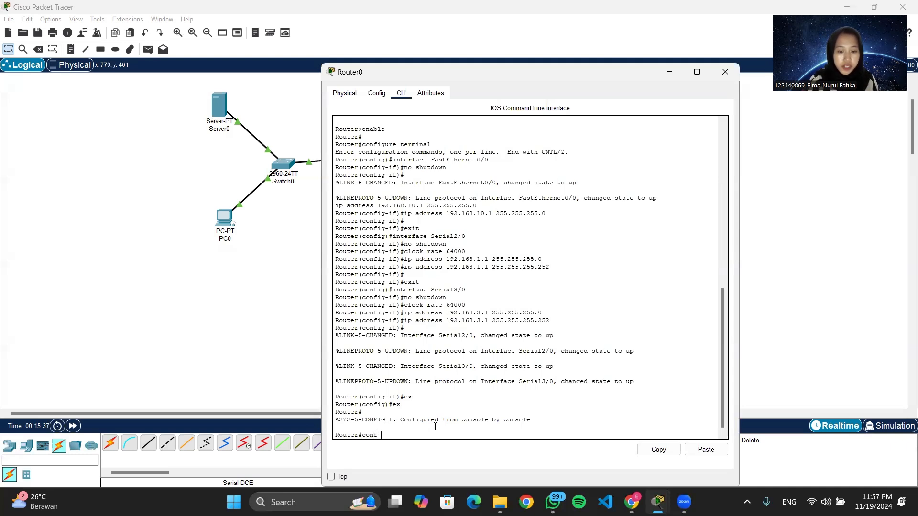
{"action": "type", "text": " t"}
{"action": "key", "text": "Return"}
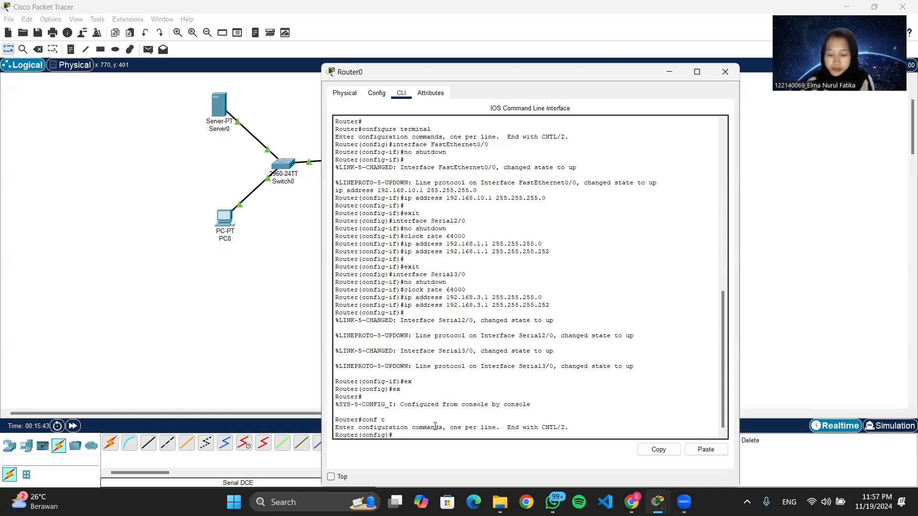
{"action": "type", "text": "interface f"}
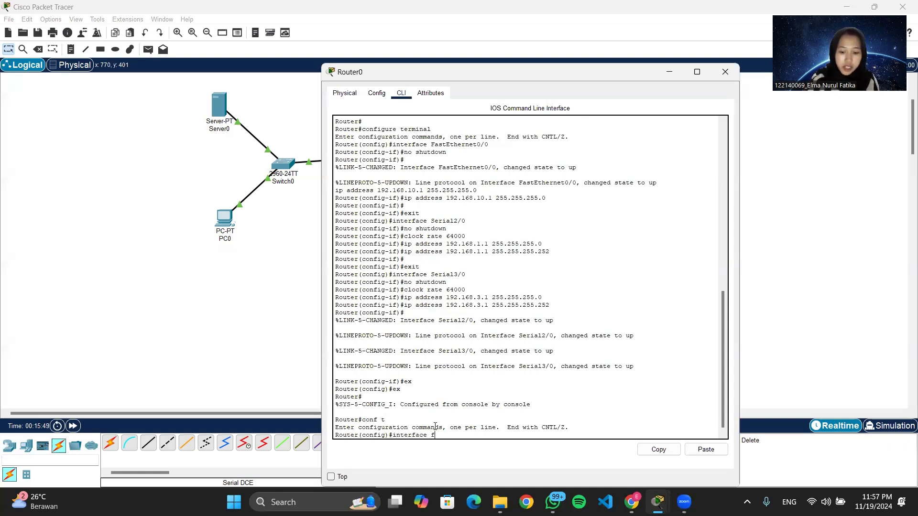
{"action": "type", "text": "0/0"}
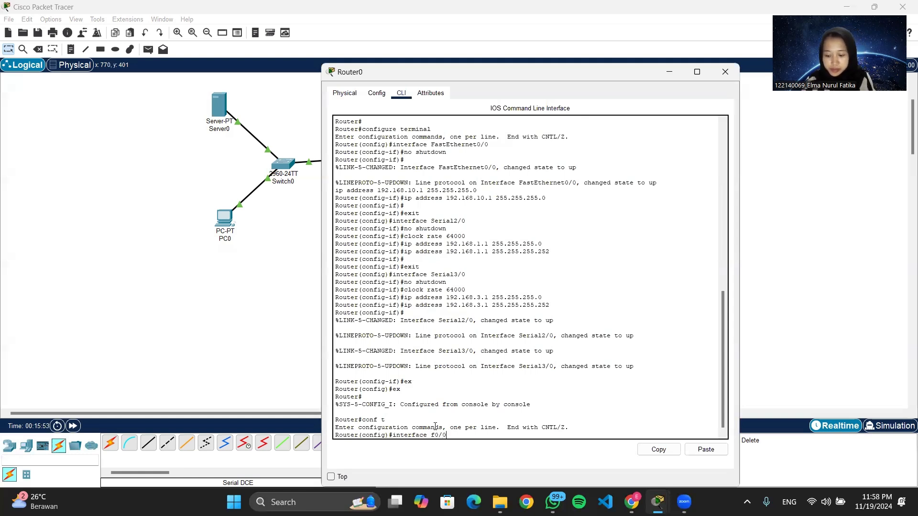
{"action": "key", "text": "Return"}
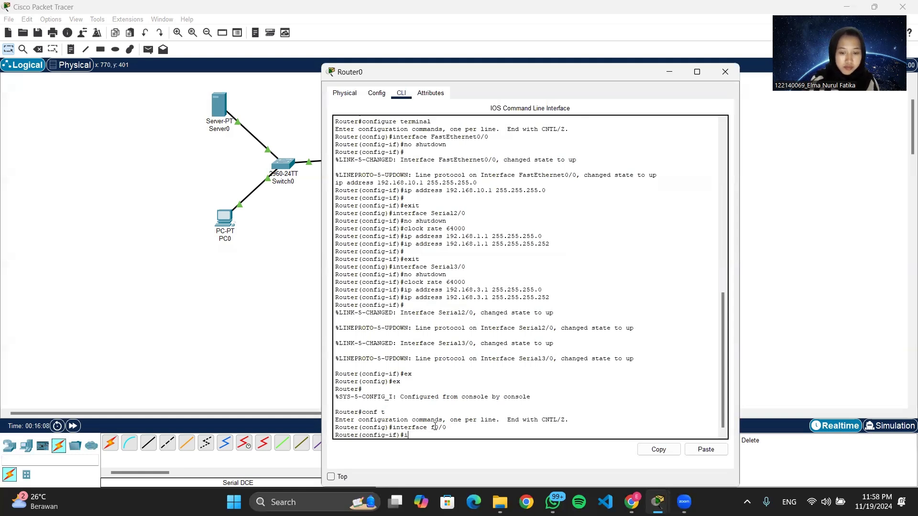
Set ip helper-address 192.168.10.2 on Router0's FastEthernet0/0 and close the router window.
{"action": "type", "text": "ip"}
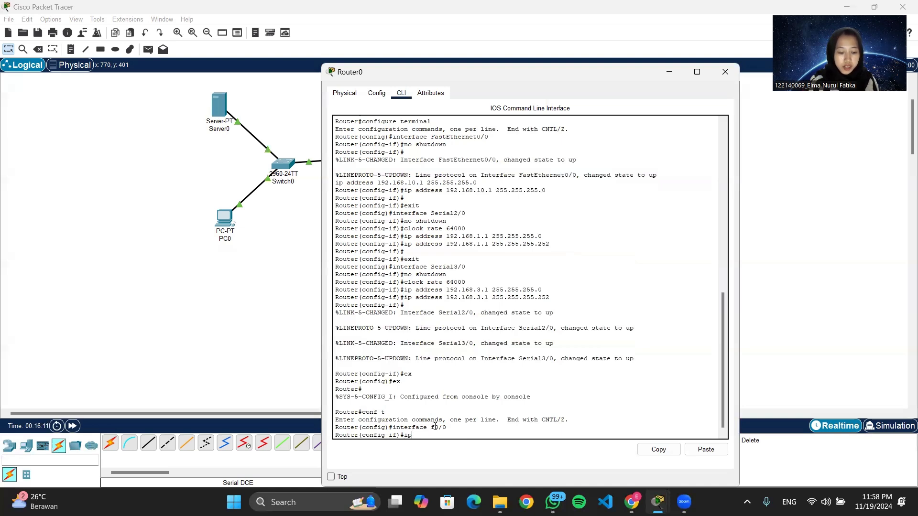
{"action": "type", "text": " helper"}
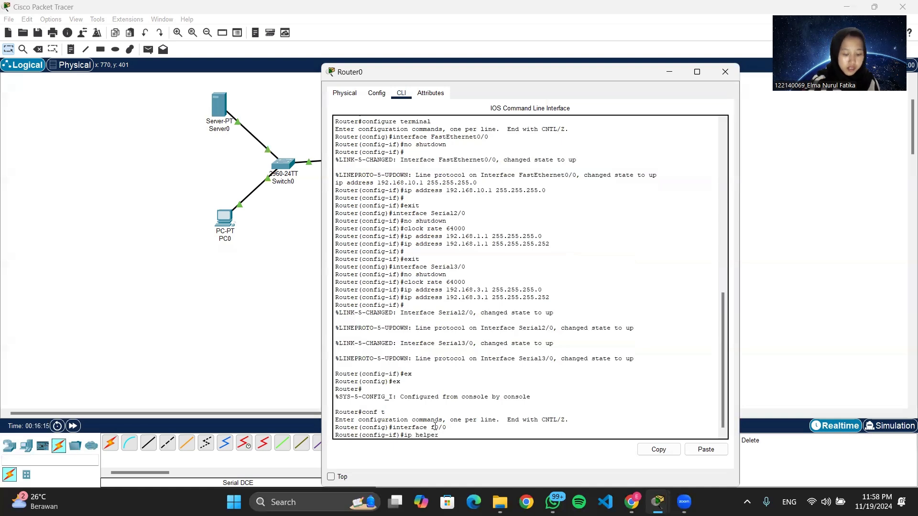
{"action": "type", "text": "-address"}
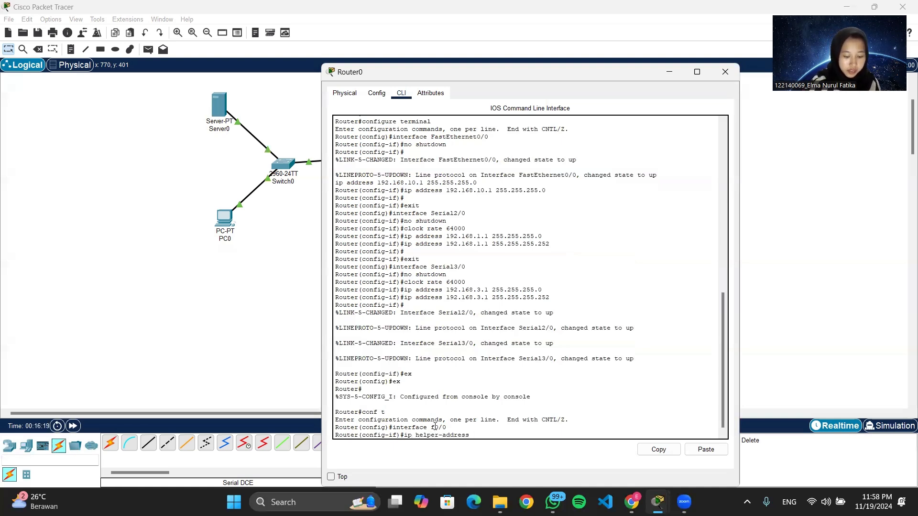
{"action": "type", "text": "2"}
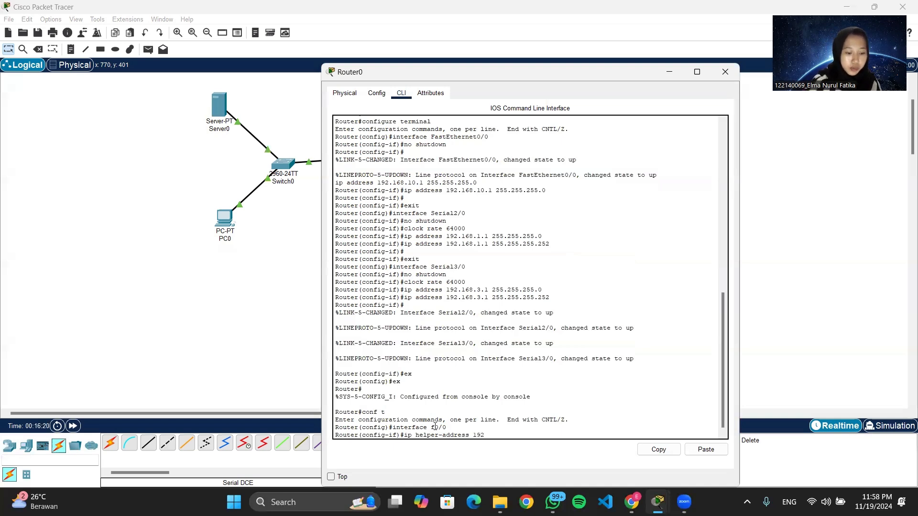
{"action": "type", "text": ".16"}
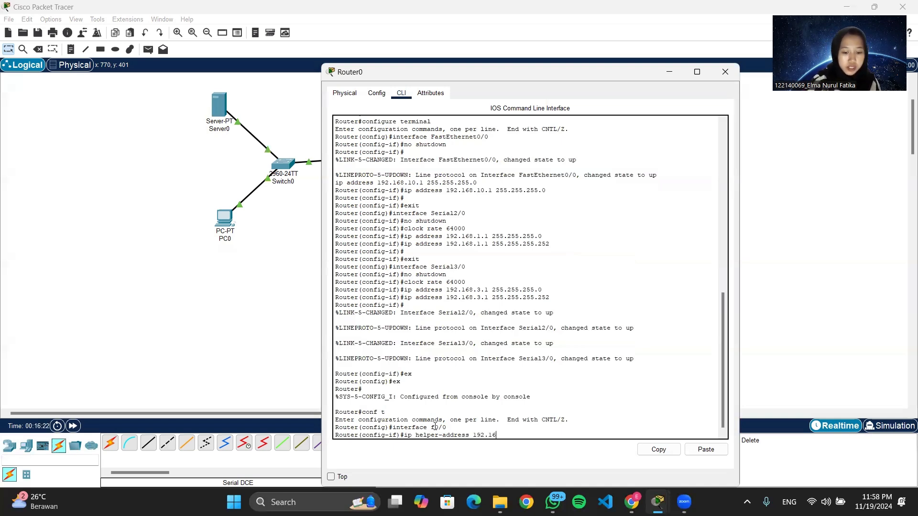
{"action": "type", "text": "8.10"}
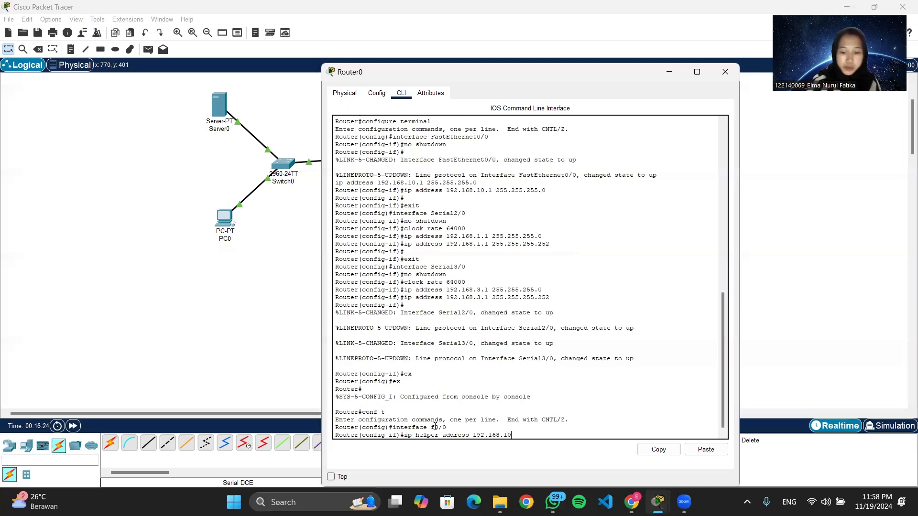
{"action": "type", "text": ".2"}
{"action": "key", "text": "Return"}
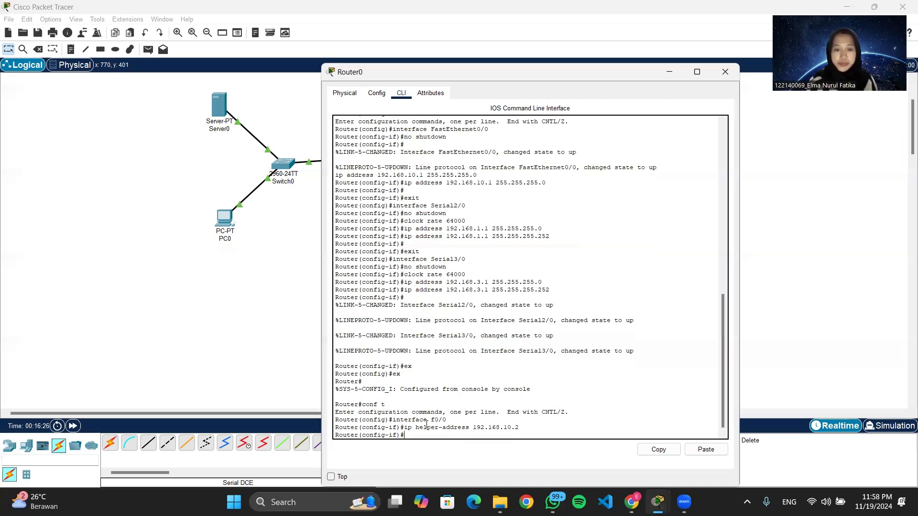
{"action": "left_click", "coordinate": [728, 72]}
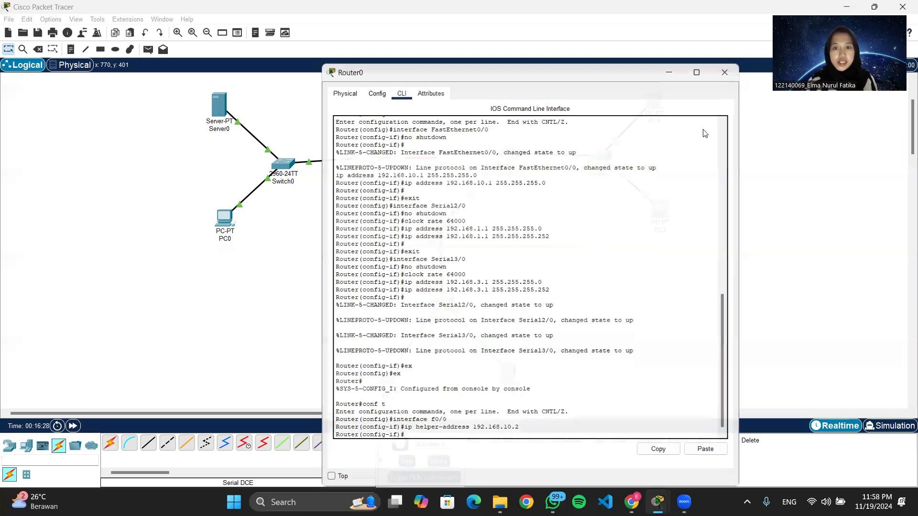
Open Router1's command line, exit to privileged EXEC mode, and re-enter global configuration.
{"action": "left_click", "coordinate": [441, 222]}
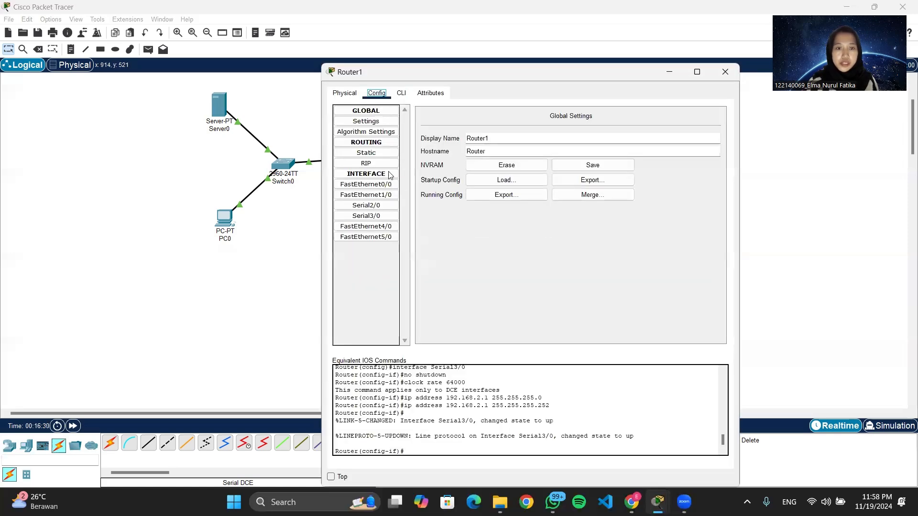
{"action": "left_click", "coordinate": [400, 94]}
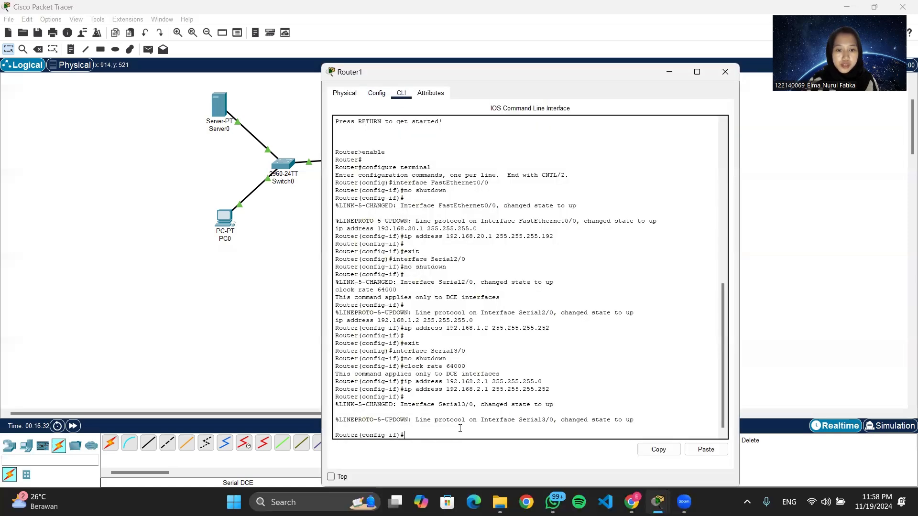
{"action": "type", "text": "ex"}
{"action": "key", "text": "Return"}
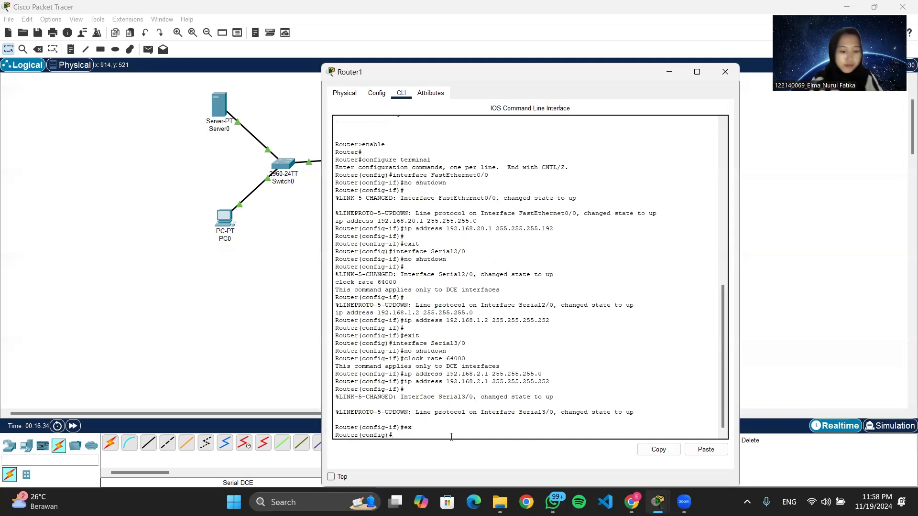
{"action": "type", "text": "ex"}
{"action": "key", "text": "Return"}
{"action": "type", "text": "co"}
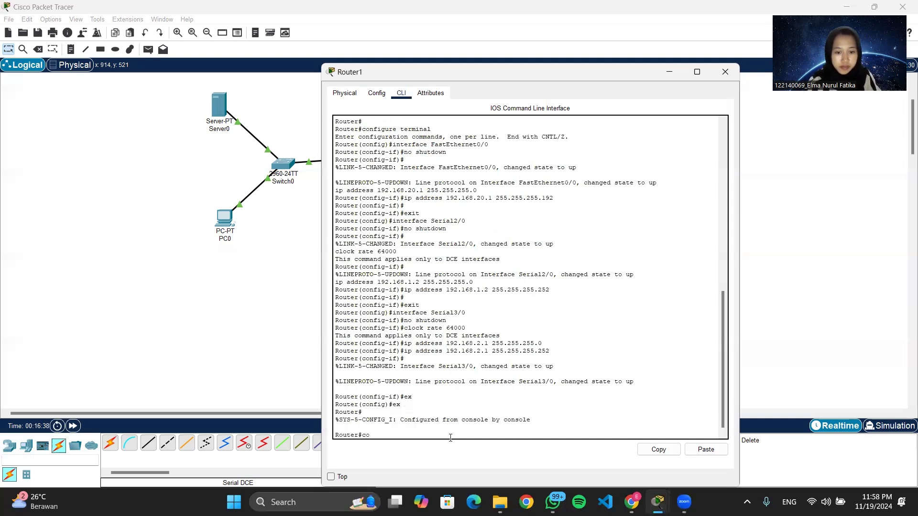
{"action": "type", "text": "nf t"}
{"action": "key", "text": "Return"}
Set ip helper-address 192.168.10.2 on Router1's FastEthernet0/0 and close the router window.
{"action": "type", "text": "interfac"}
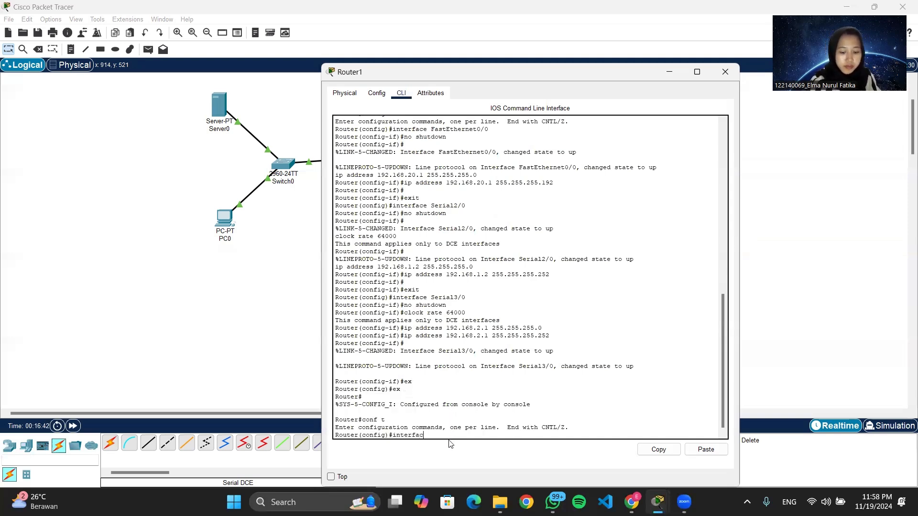
{"action": "type", "text": "e f"}
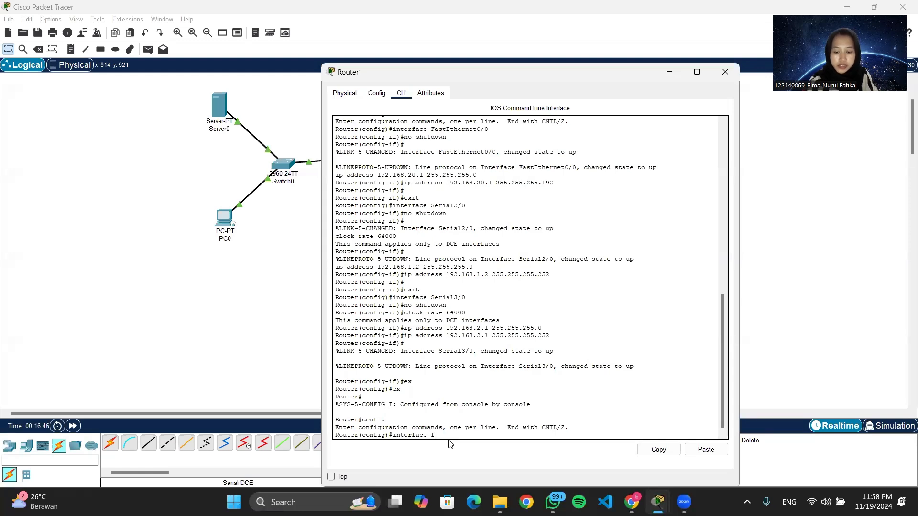
{"action": "type", "text": "0/0"}
{"action": "key", "text": "Return"}
{"action": "type", "text": "ig-if)#i"}
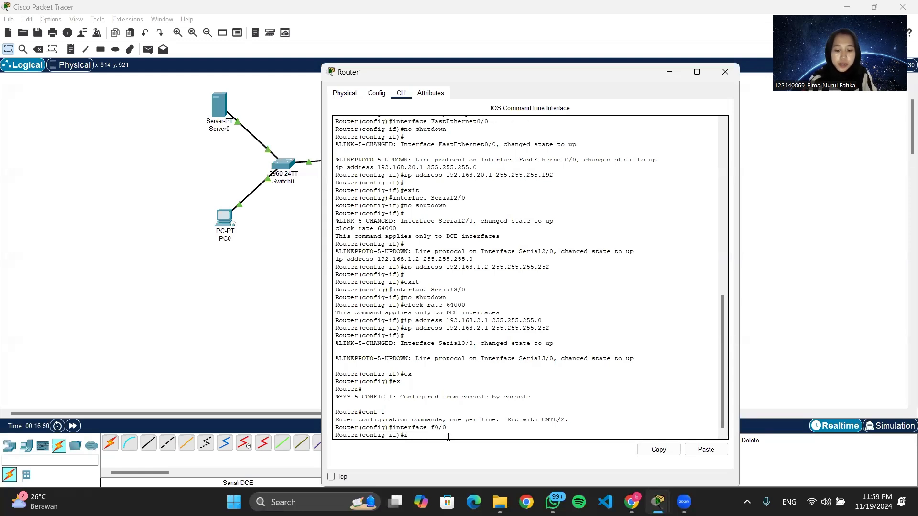
{"action": "type", "text": "p helper-"}
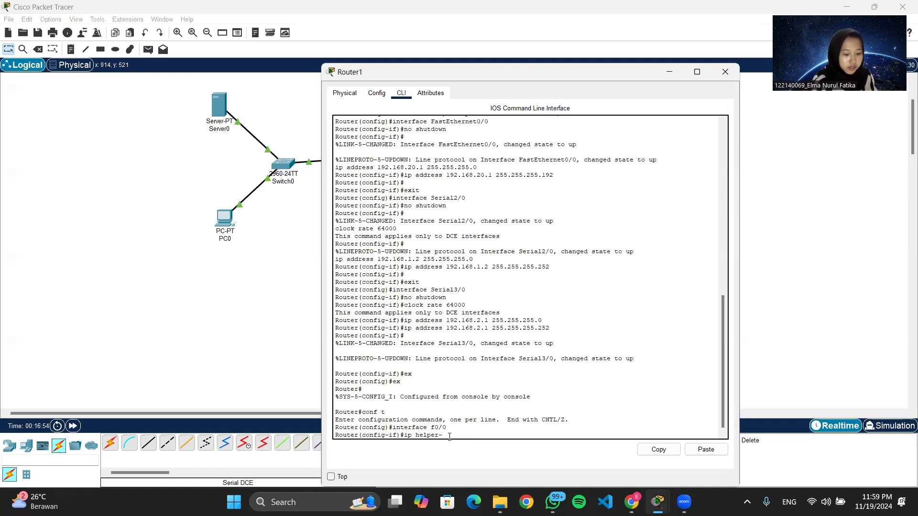
{"action": "type", "text": "address 1"}
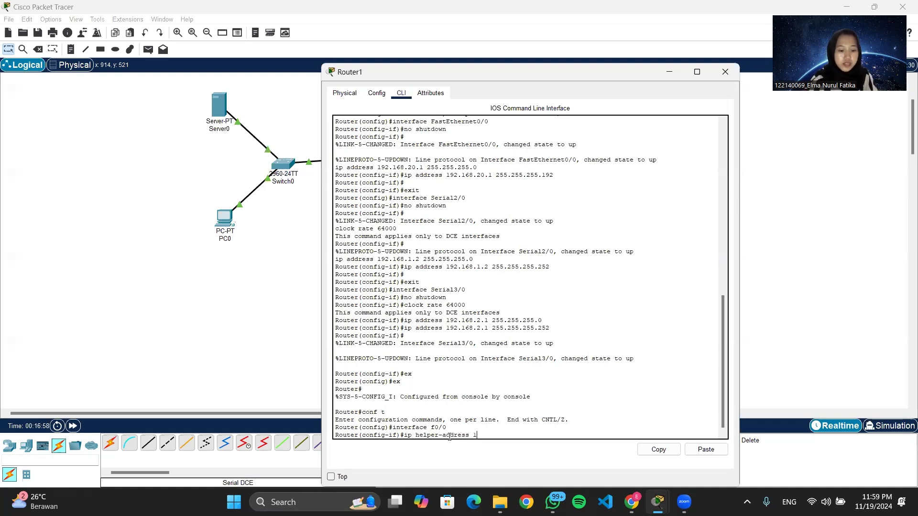
{"action": "type", "text": "92.168.10"}
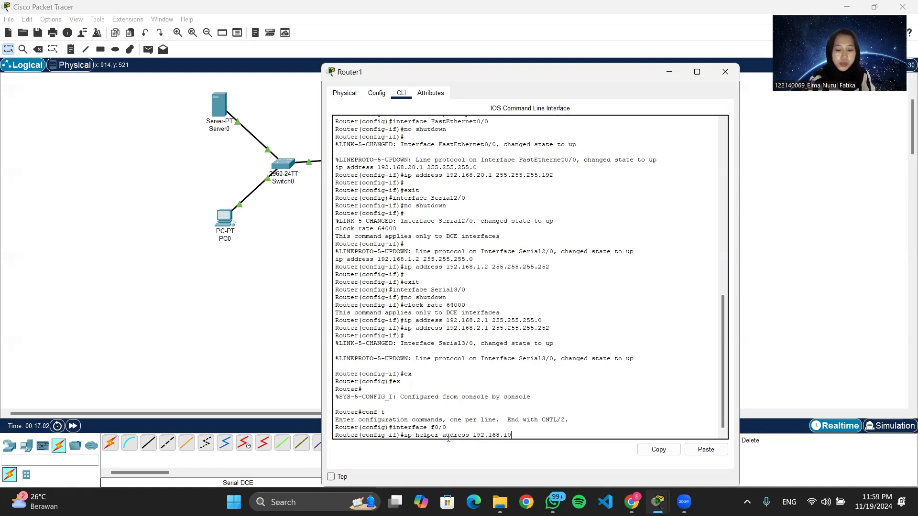
{"action": "type", "text": ".2"}
{"action": "key", "text": "Return"}
{"action": "left_click", "coordinate": [725, 72]}
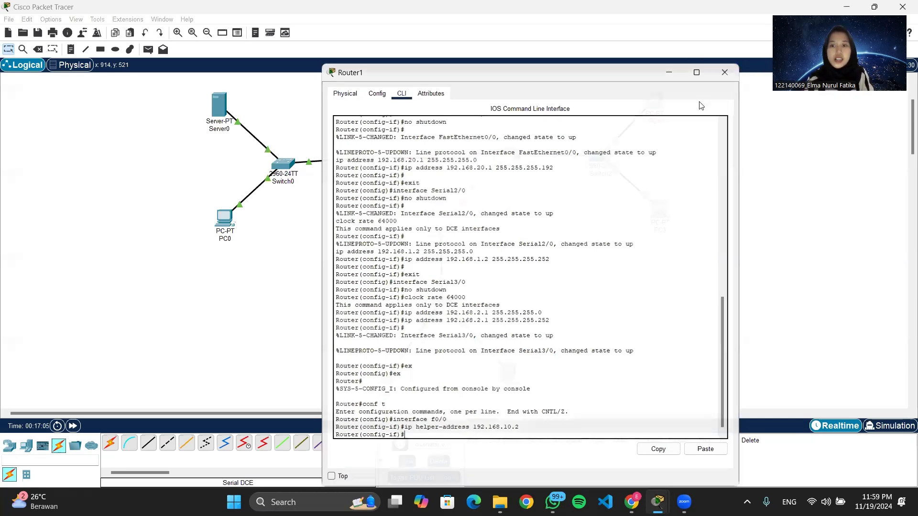
Open Router2's command line, exit to privileged EXEC mode, and re-enter global configuration.
{"action": "left_click", "coordinate": [508, 160]}
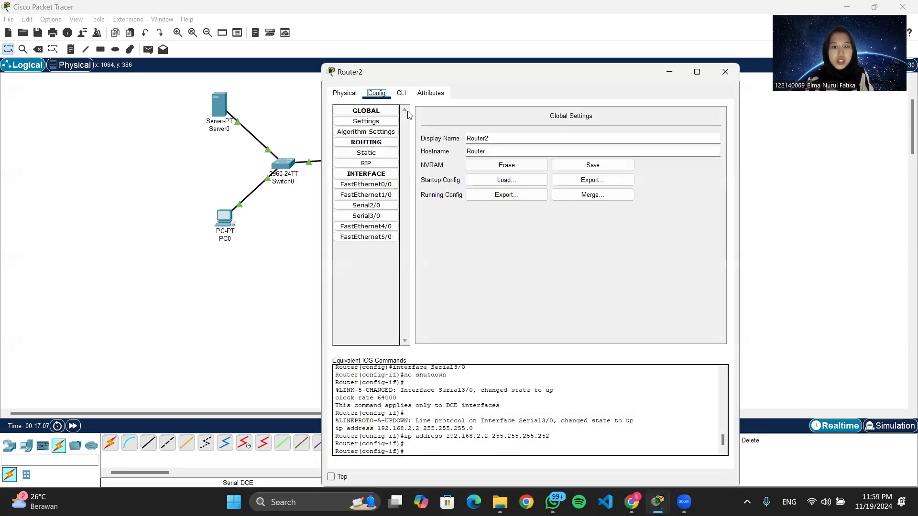
{"action": "left_click", "coordinate": [401, 94]}
{"action": "type", "text": "er(config-if)#e"}
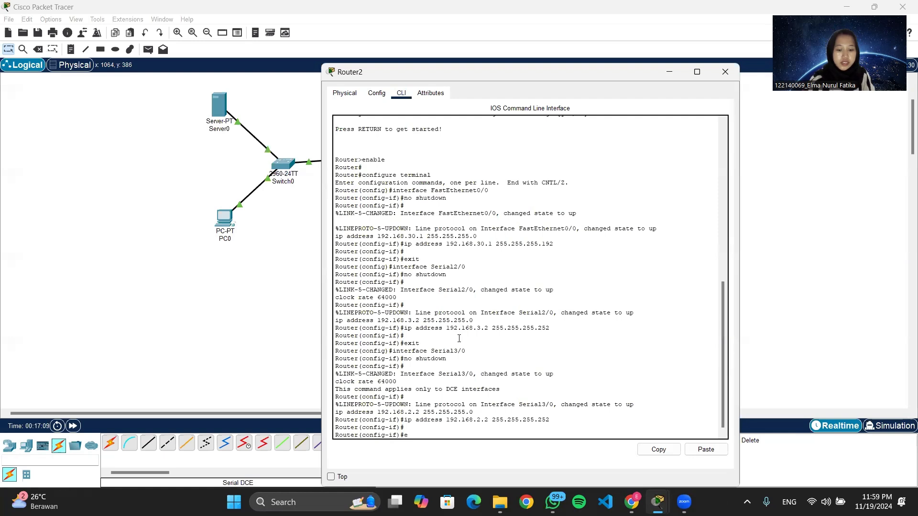
{"action": "type", "text": "x"}
{"action": "key", "text": "Return"}
{"action": "type", "text": "ex"}
{"action": "key", "text": "Return"}
{"action": "type", "text": "co"}
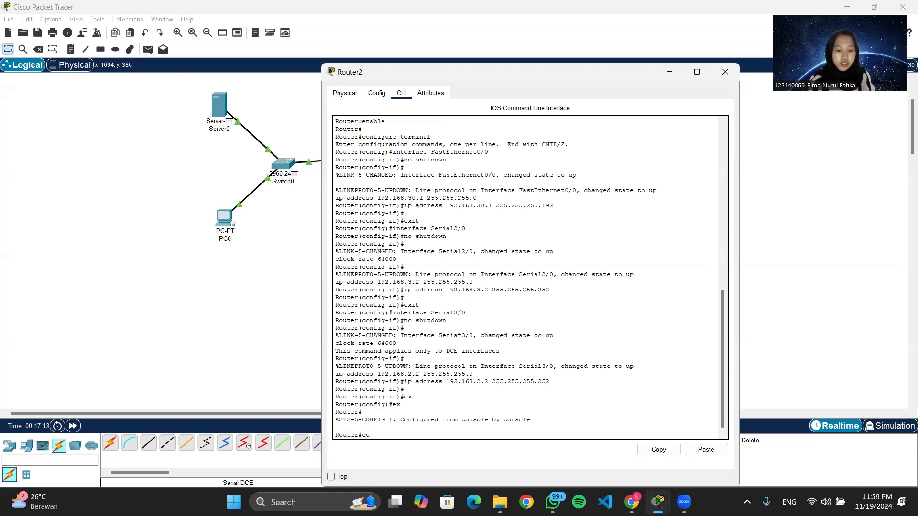
{"action": "type", "text": "nf t"}
{"action": "key", "text": "Return"}
Set ip helper-address 192.168.10.2 on Router2's FastEthernet0/0 and close the router window.
{"action": "type", "text": "interface"}
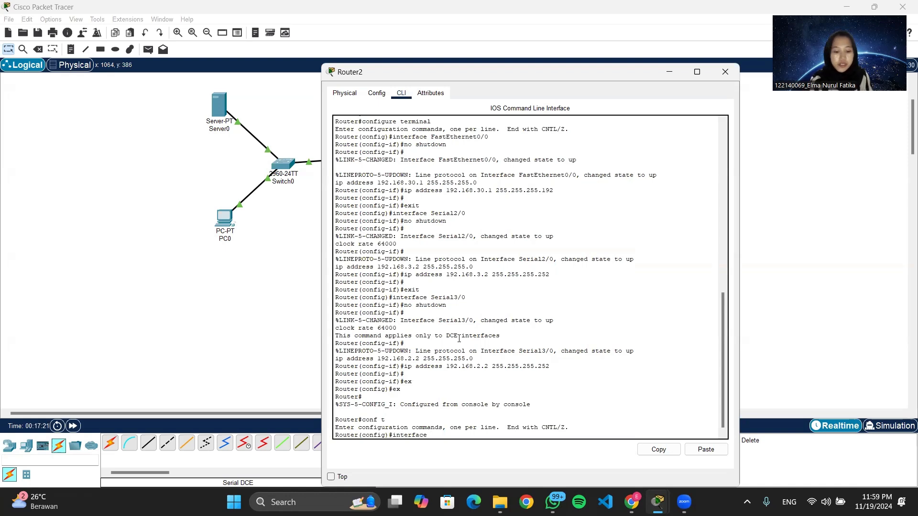
{"action": "type", "text": " f0/0"}
{"action": "key", "text": "Return"}
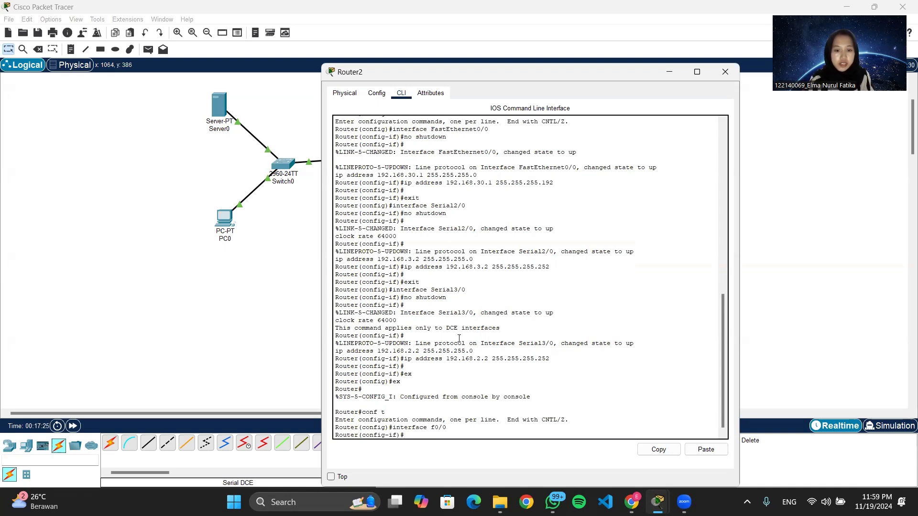
{"action": "type", "text": "ip helper-"}
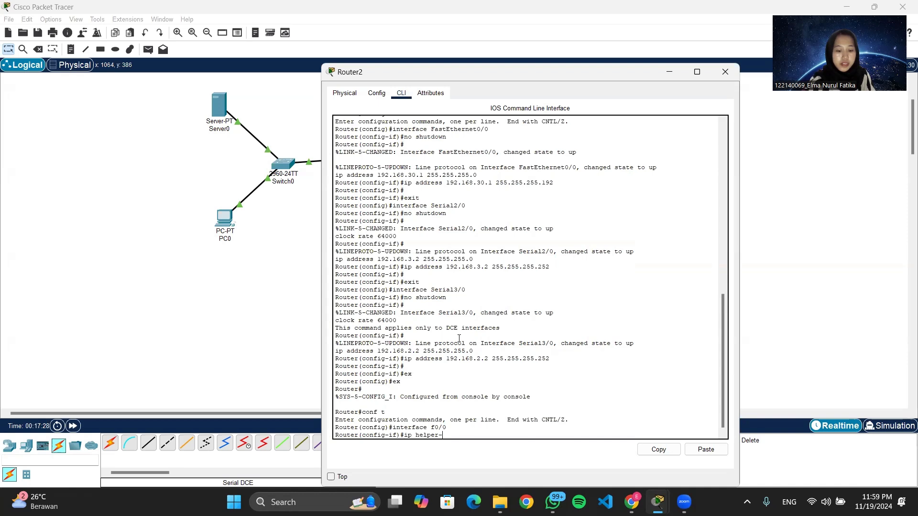
{"action": "type", "text": "address 192.168.10.2"}
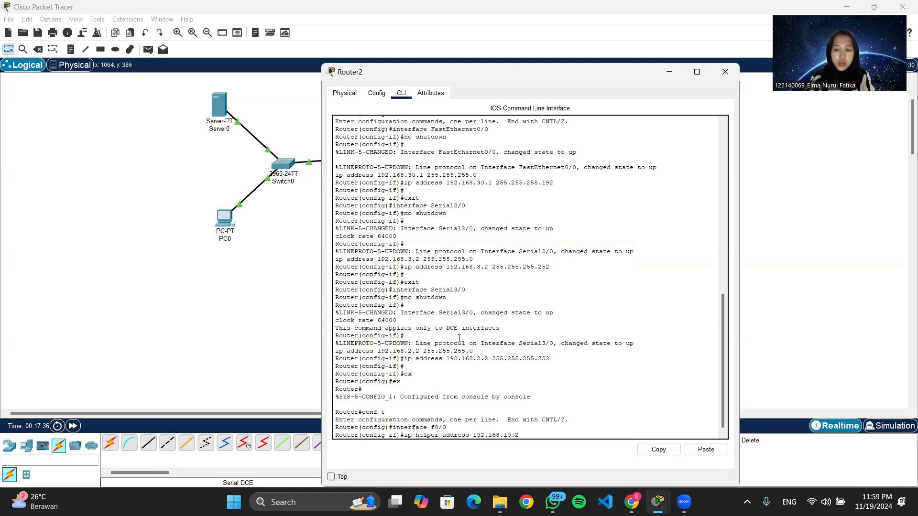
{"action": "key", "text": "Return"}
{"action": "left_click", "coordinate": [725, 72]}
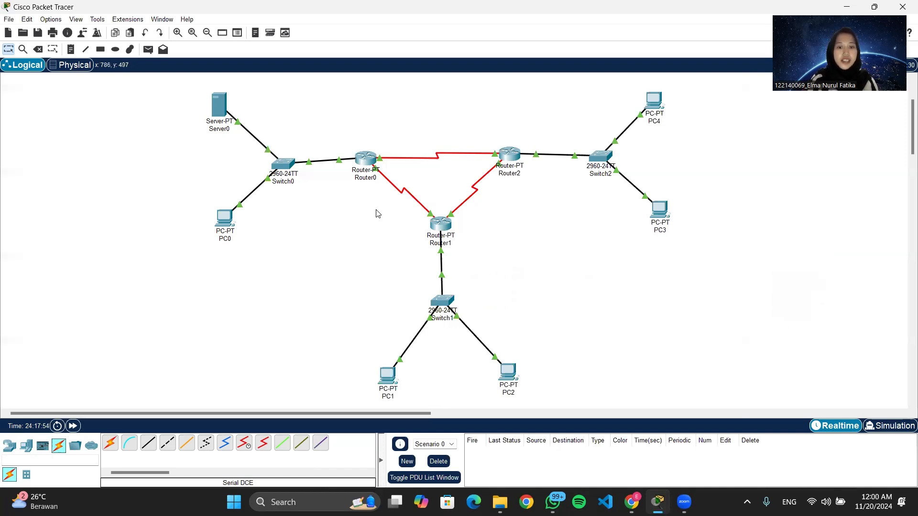
Open Router0's command line, exit to privileged EXEC mode, and re-enter global configuration.
{"action": "left_click", "coordinate": [363, 163]}
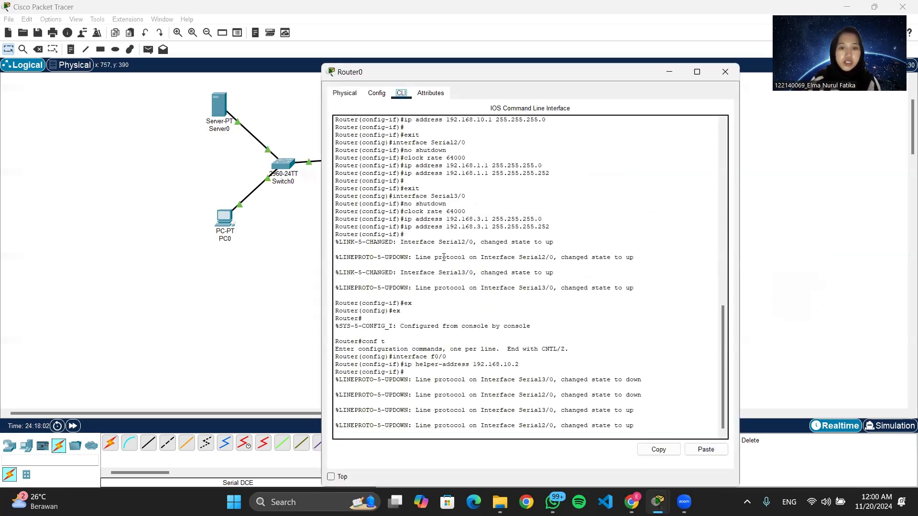
{"action": "left_click", "coordinate": [647, 428]}
{"action": "key", "text": "Return"}
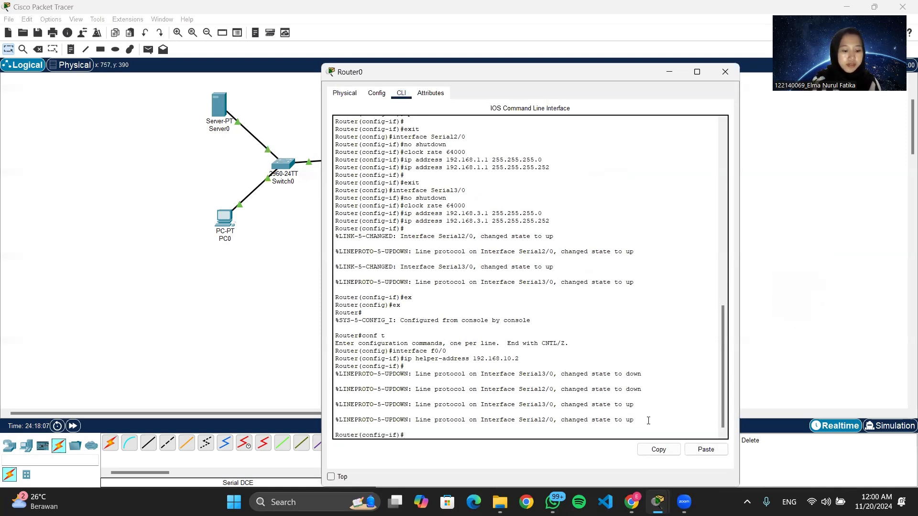
{"action": "type", "text": "ex"}
{"action": "key", "text": "Return"}
{"action": "type", "text": "ex"}
{"action": "key", "text": "Return"}
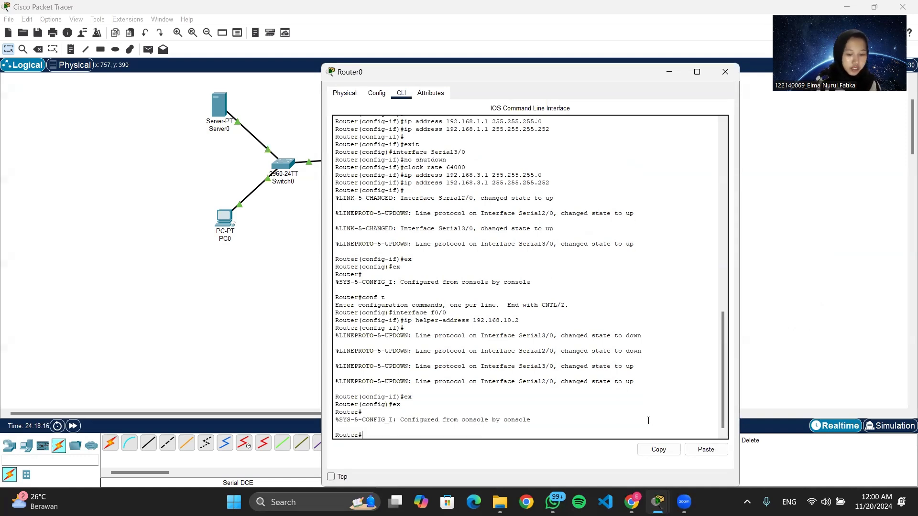
{"action": "type", "text": "conf "}
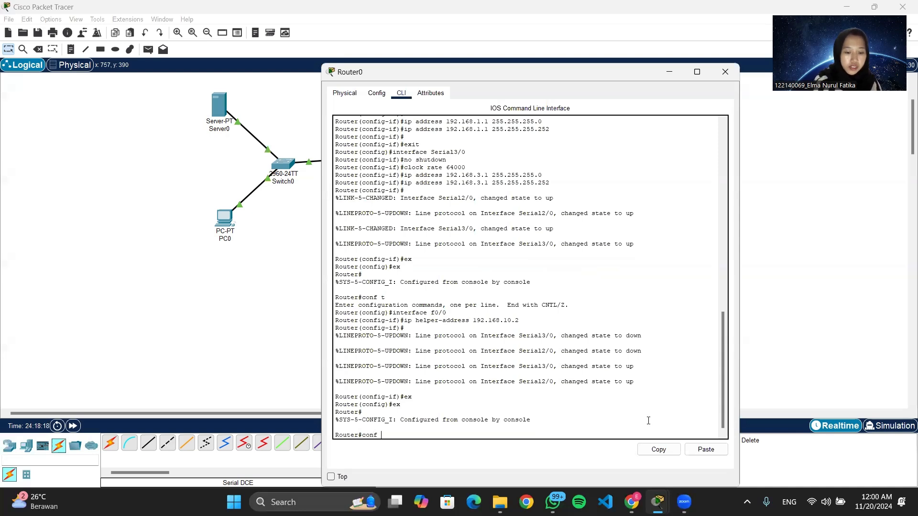
{"action": "type", "text": "t"}
{"action": "key", "text": "Return"}
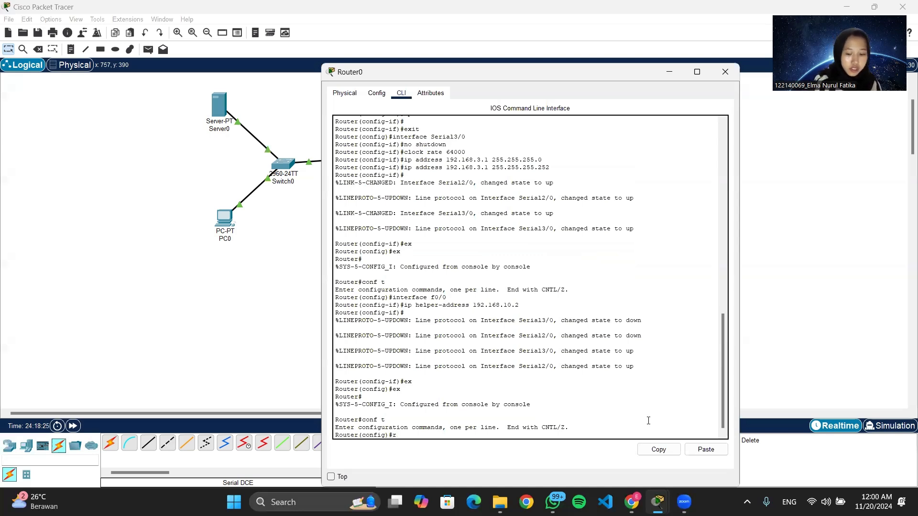
Start EIGRP process 1 on Router0 and advertise network 192.168.10.0 with wildcard 0.0.0.255.
{"action": "type", "text": "router"}
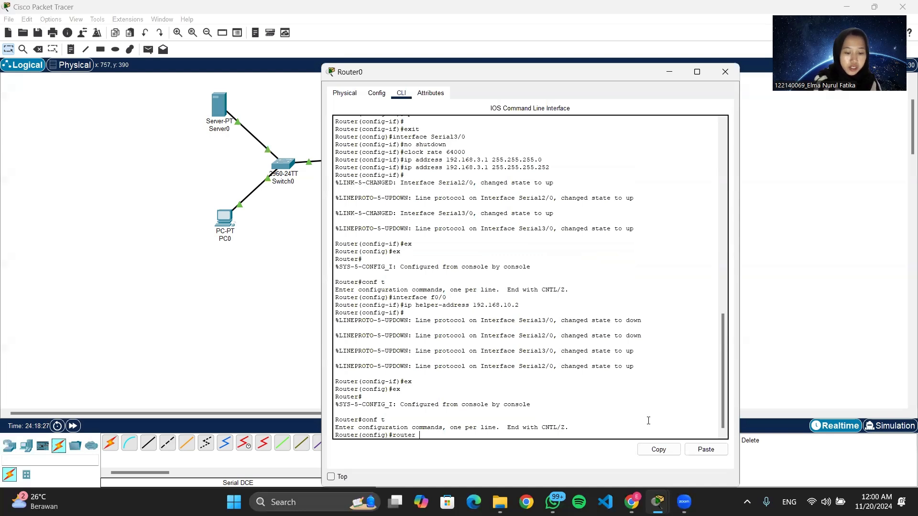
{"action": "type", "text": " eigrp 1"}
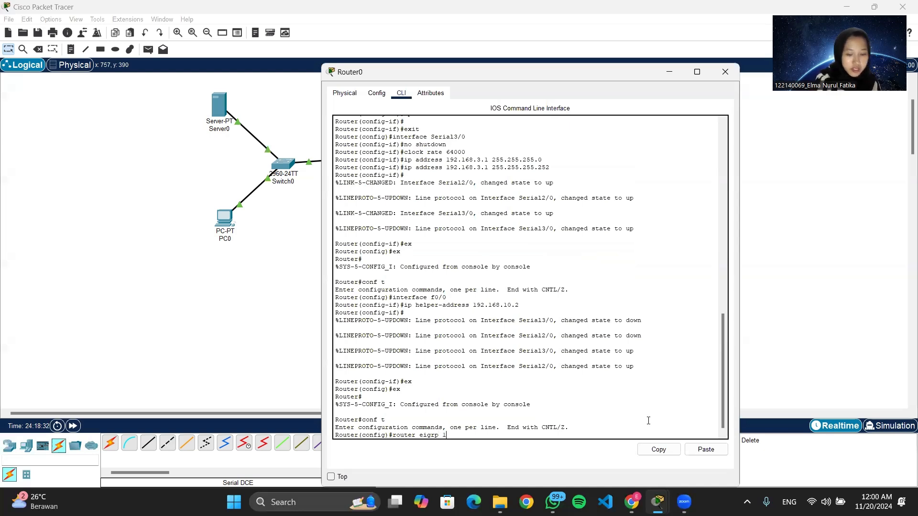
{"action": "key", "text": "Return"}
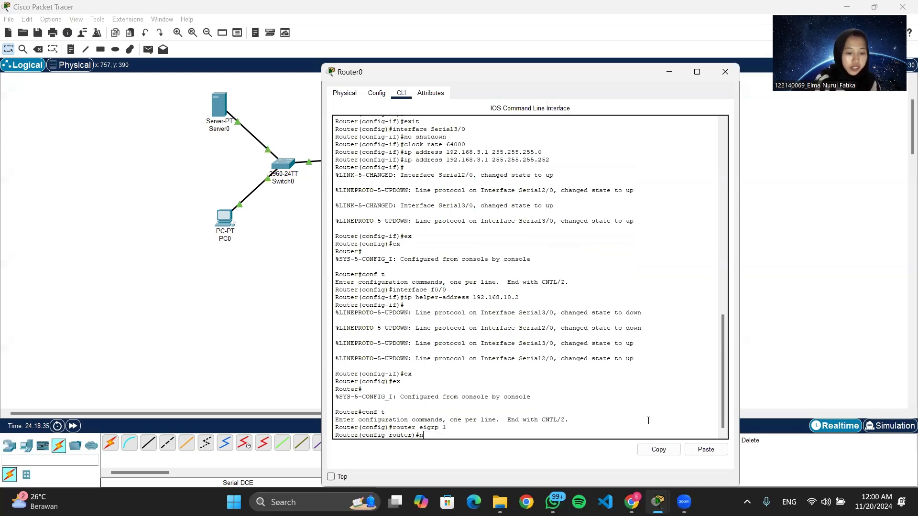
{"action": "type", "text": "networ"}
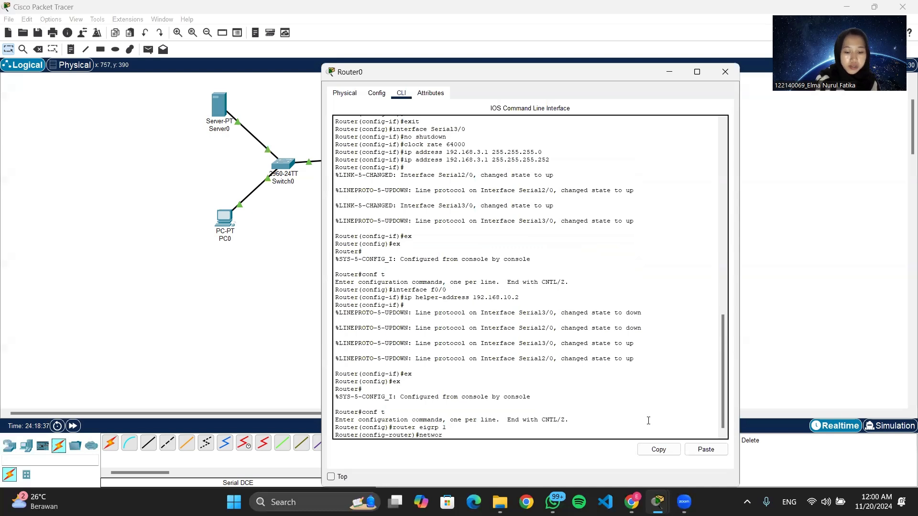
{"action": "type", "text": "k"}
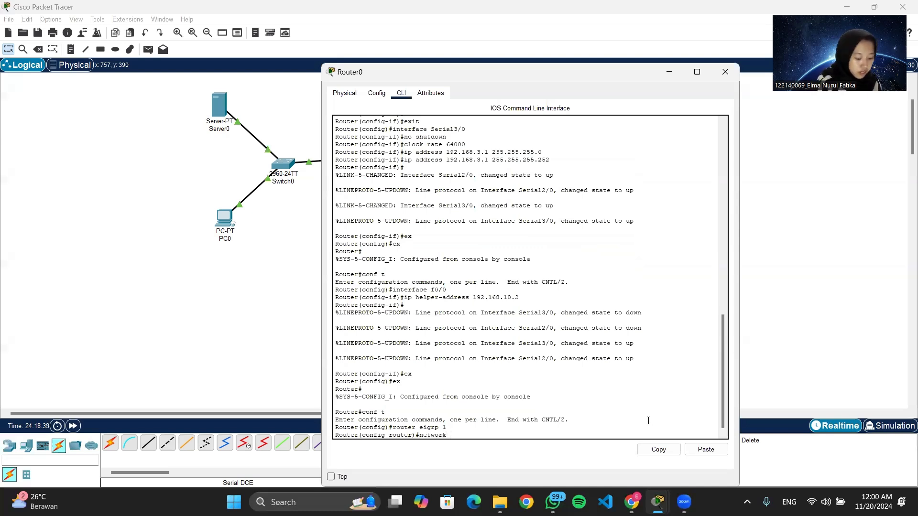
{"action": "type", "text": " 192.168"}
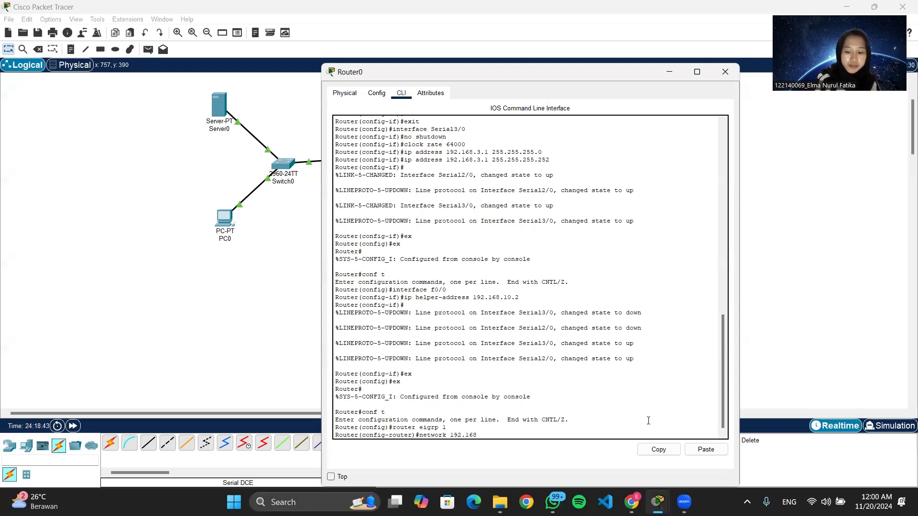
{"action": "type", "text": ".10"}
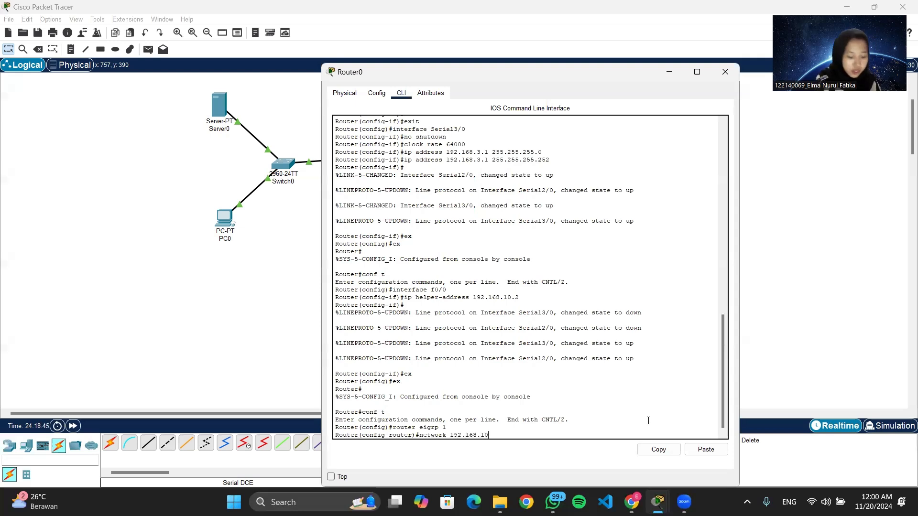
{"action": "type", "text": ".0"}
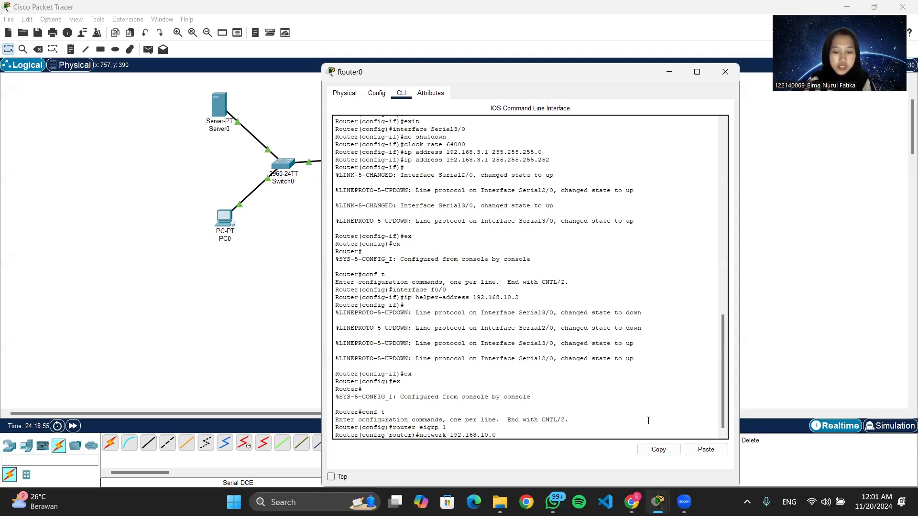
{"action": "type", "text": "0.0.0.255"}
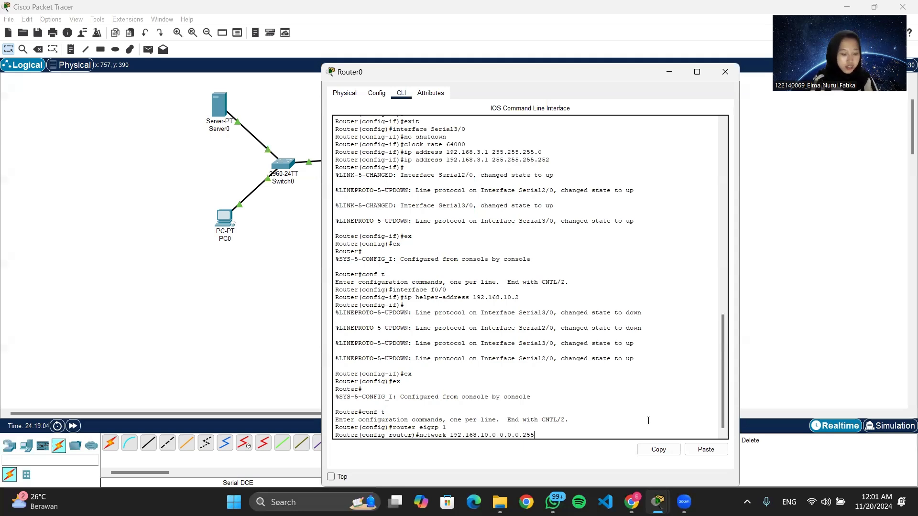
{"action": "key", "text": "Return"}
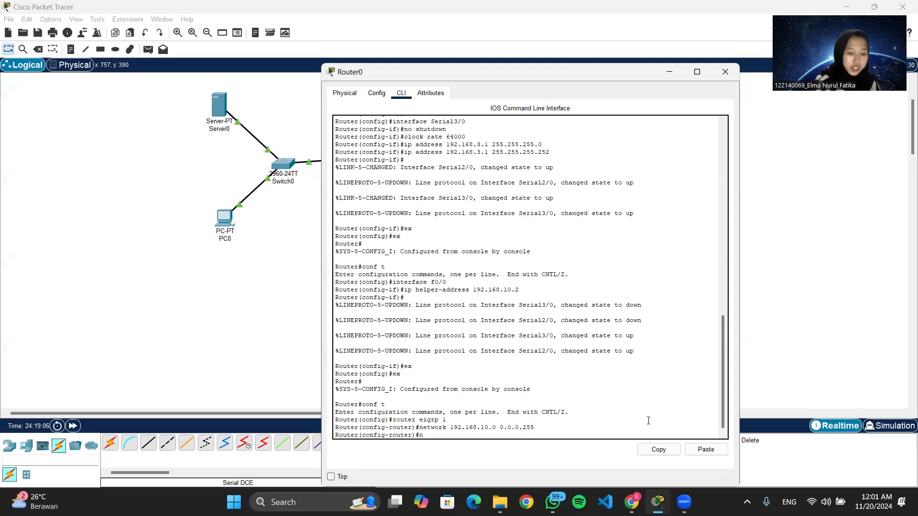
Advertise networks 192.168.1.0 and 192.168.3.0 with wildcard 0.0.0.3 in EIGRP and close the router window.
{"action": "type", "text": "network"}
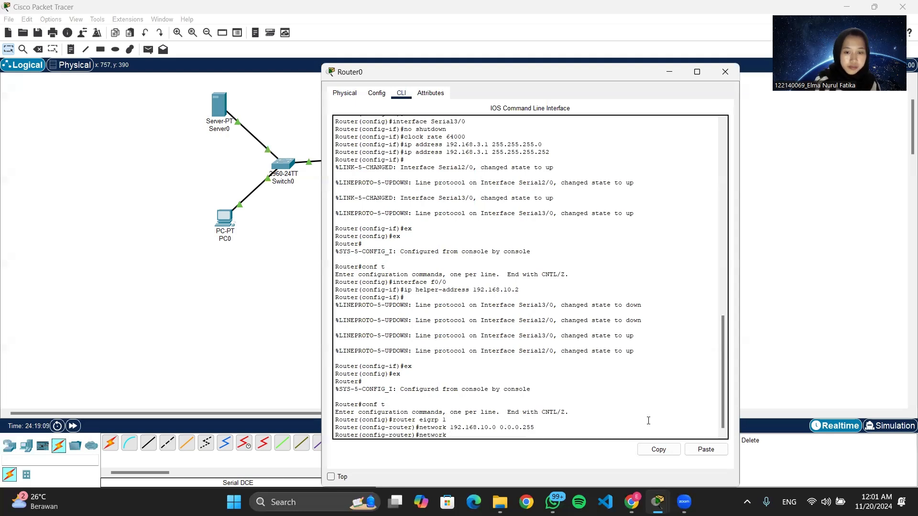
{"action": "type", "text": " 192.168."}
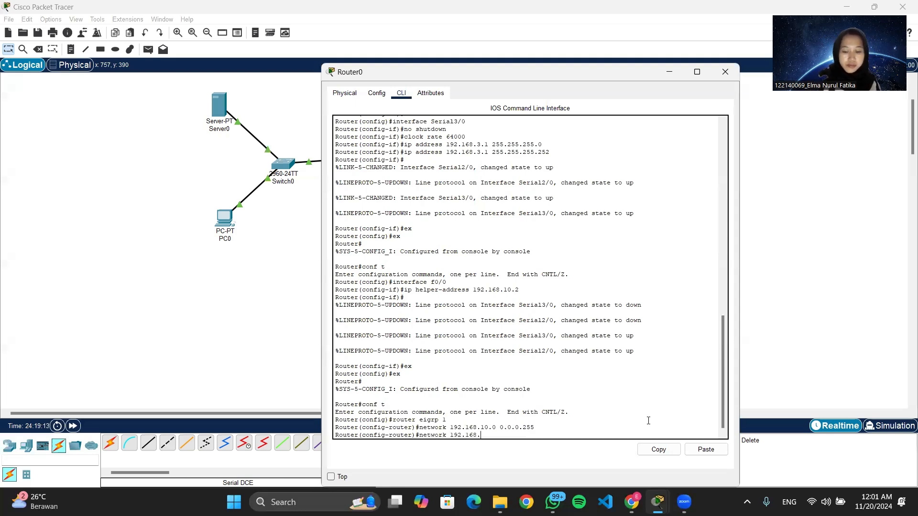
{"action": "type", "text": "1.0 0."}
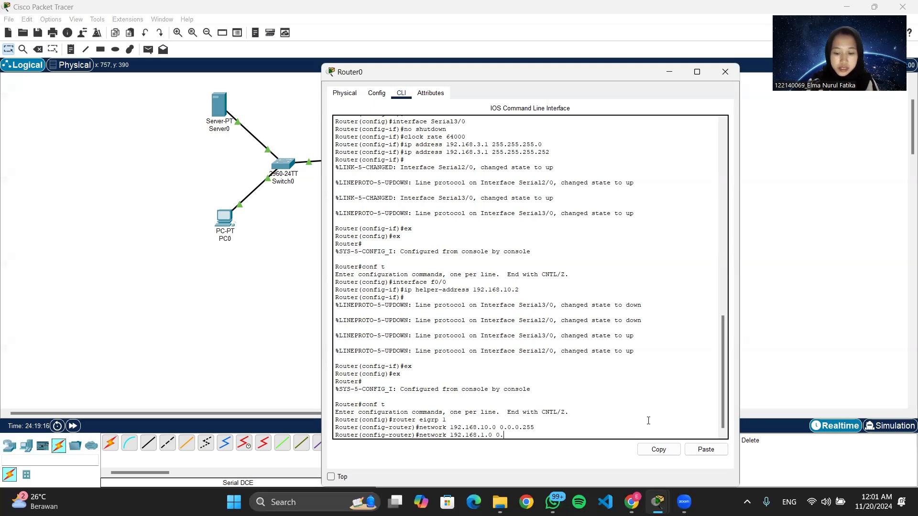
{"action": "type", "text": "0.0.255"}
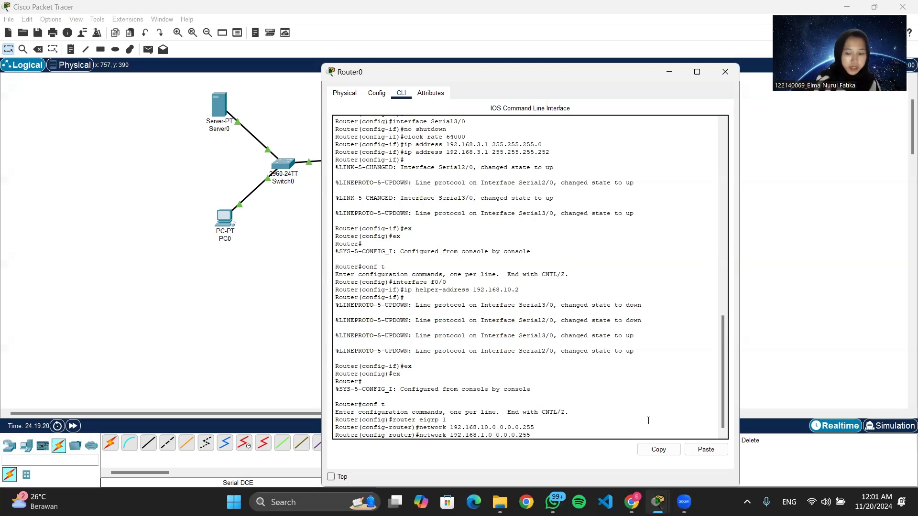
{"action": "key", "text": "BackSpace"}
{"action": "key", "text": "BackSpace"}
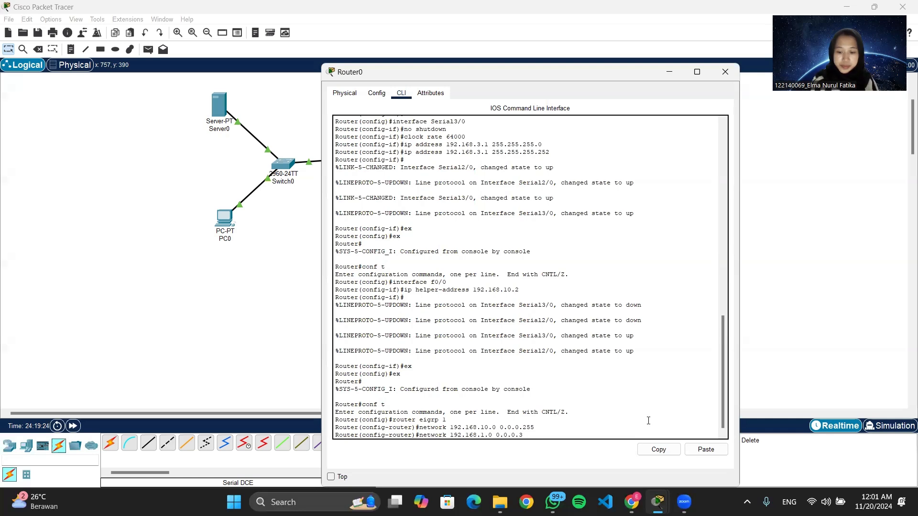
{"action": "key", "text": "Return"}
{"action": "type", "text": "netw"}
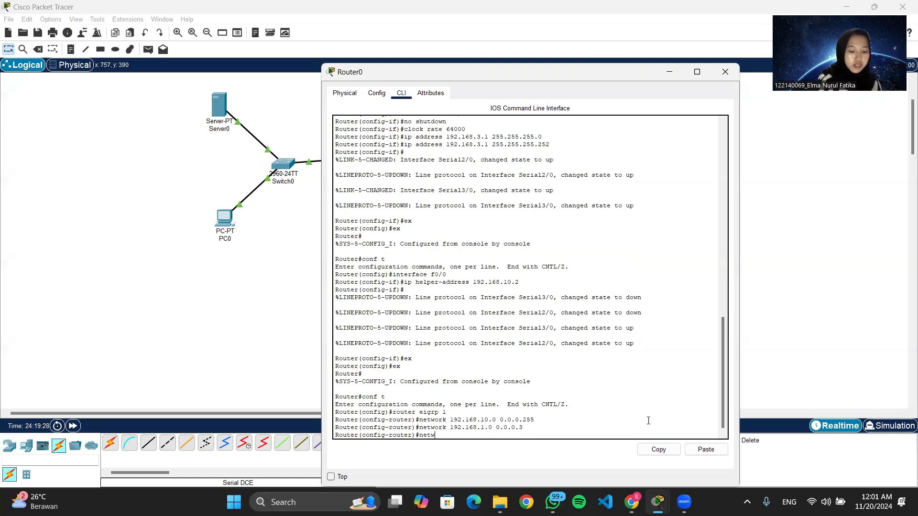
{"action": "type", "text": "ork 192.1"}
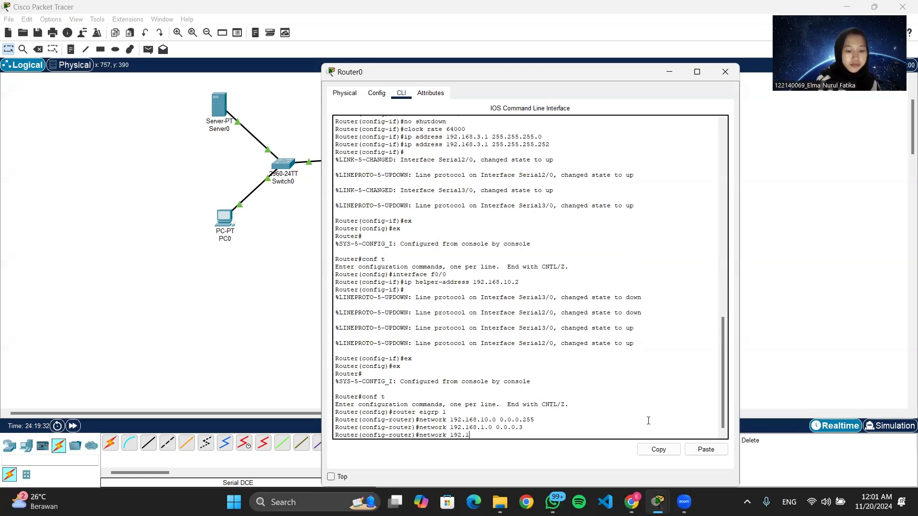
{"action": "type", "text": "68.3"}
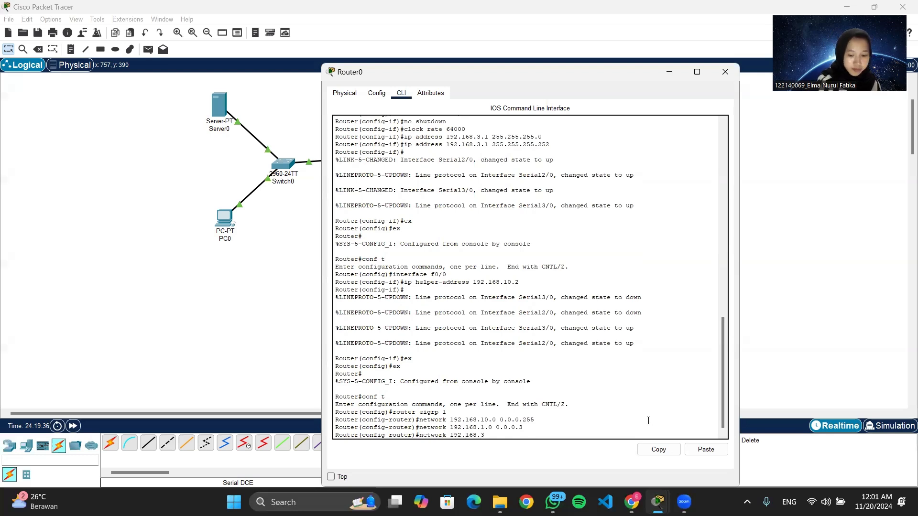
{"action": "type", "text": ".0 0.0.0."}
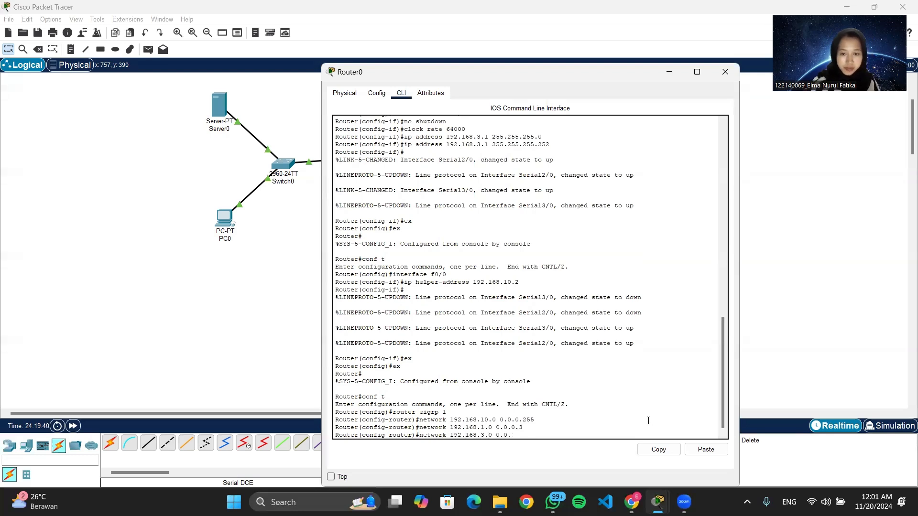
{"action": "type", "text": "3"}
{"action": "key", "text": "Return"}
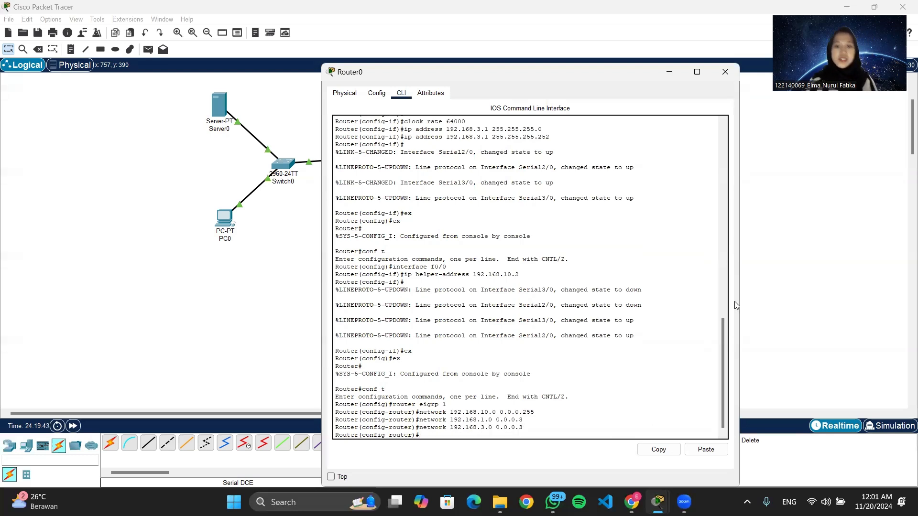
{"action": "left_click", "coordinate": [726, 75]}
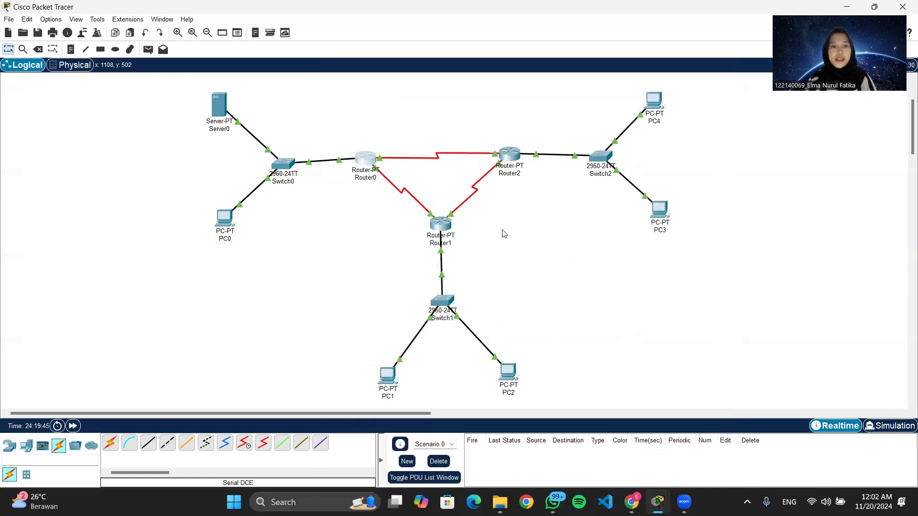
Open Router1's command line, exit to privileged EXEC mode, and re-enter global configuration.
{"action": "left_click", "coordinate": [444, 222]}
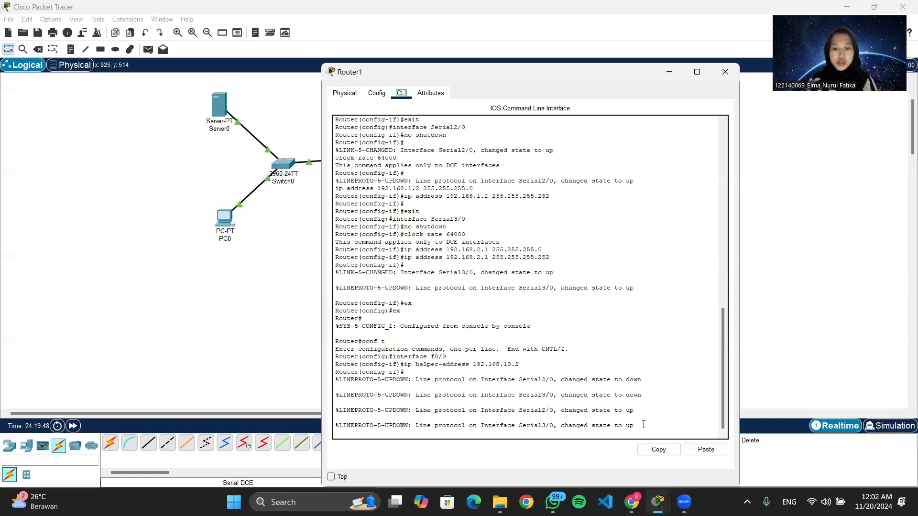
{"action": "left_click", "coordinate": [644, 424]}
{"action": "key", "text": "Return"}
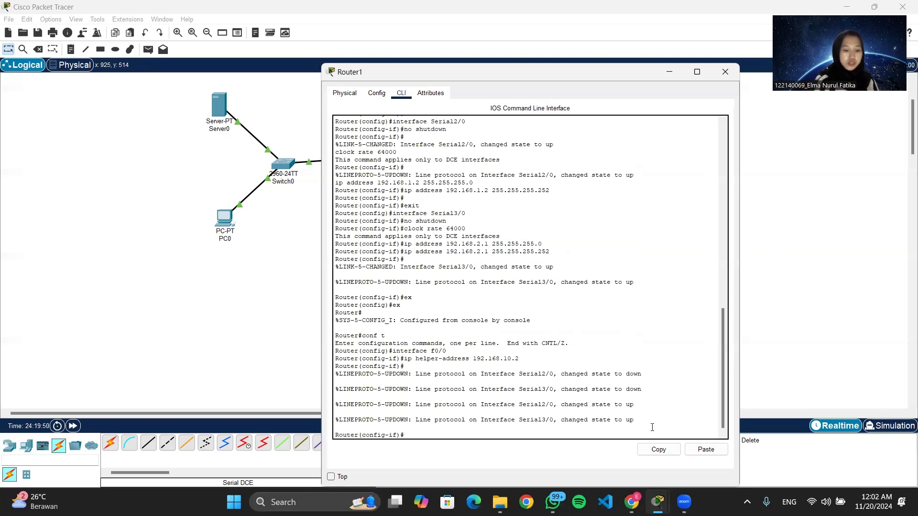
{"action": "type", "text": "ex"}
{"action": "key", "text": "Return"}
{"action": "type", "text": "ex"}
{"action": "key", "text": "Return"}
{"action": "type", "text": "c"}
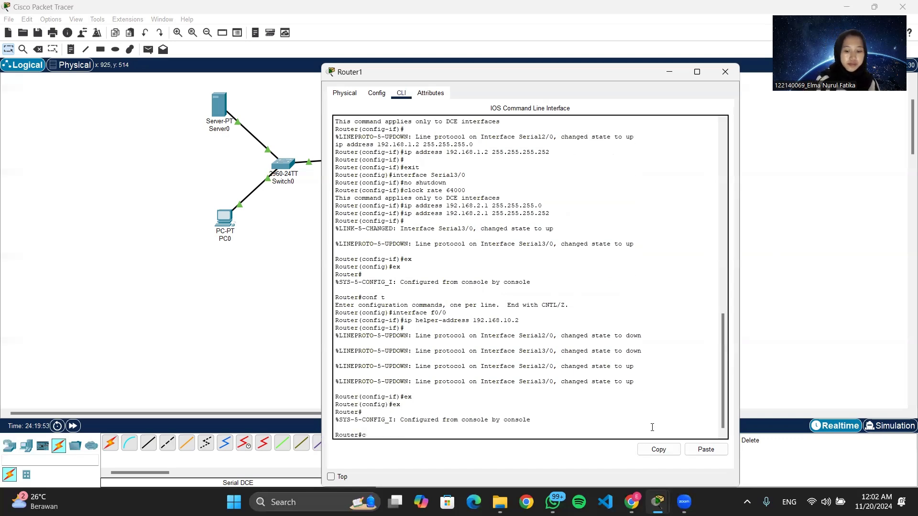
{"action": "type", "text": "onf t"}
{"action": "key", "text": "Return"}
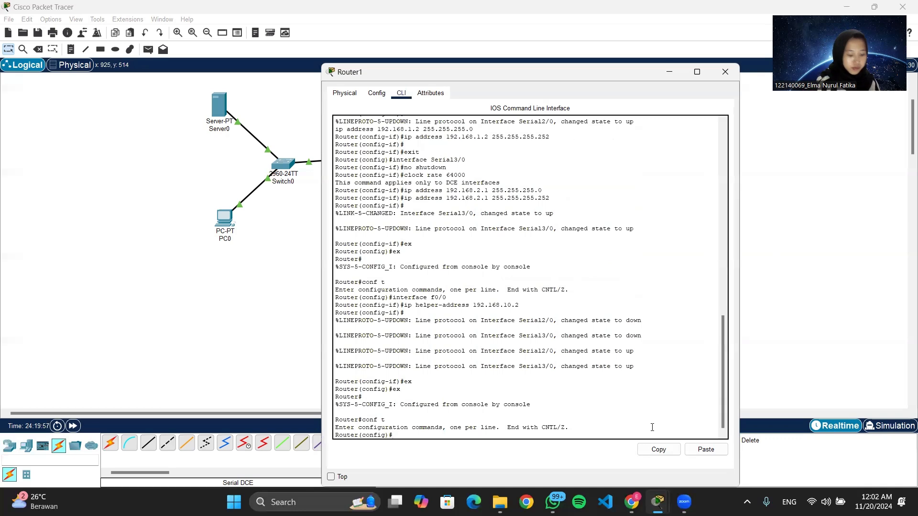
Start EIGRP process 1 on Router1 and advertise network 192.168.20.0 with wildcard 0.0.0.127.
{"action": "type", "text": "router"}
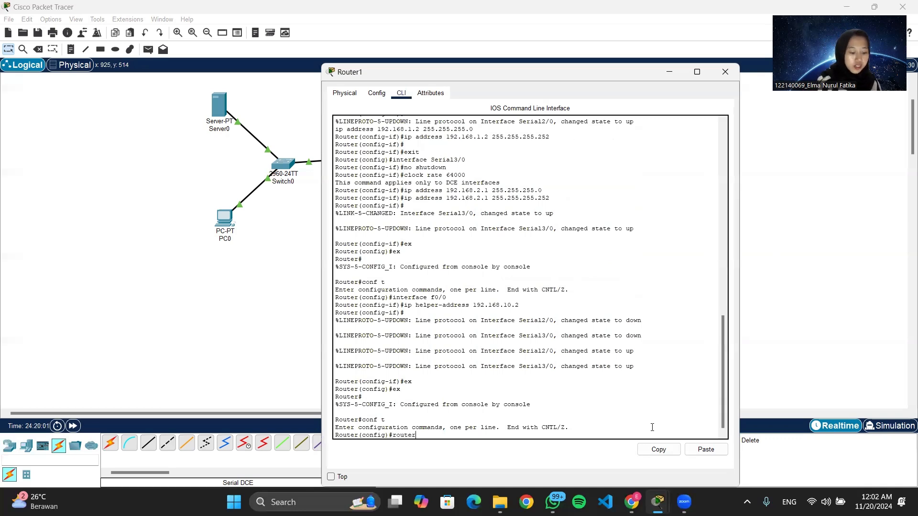
{"action": "type", "text": "eigrp"}
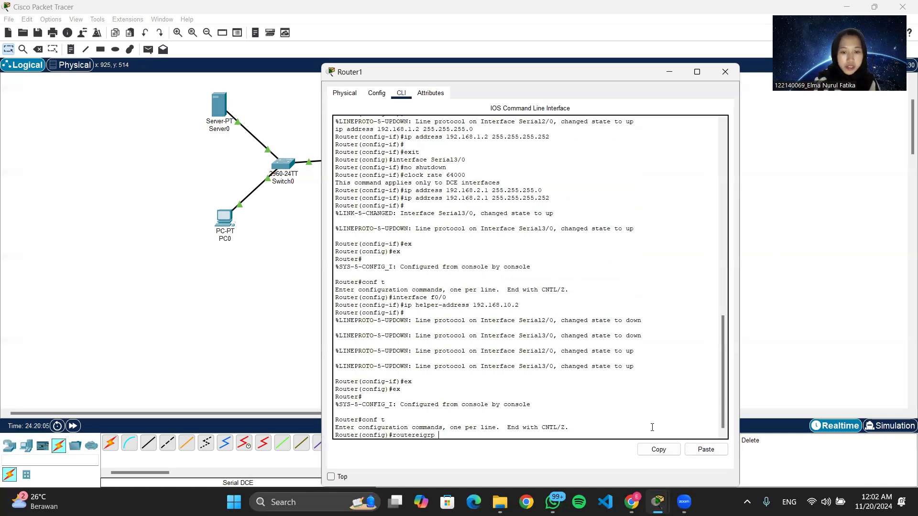
{"action": "key", "text": "BackSpace"}
{"action": "key", "text": "BackSpace"}
{"action": "key", "text": "BackSpace"}
{"action": "key", "text": "BackSpace"}
{"action": "key", "text": "BackSpace"}
{"action": "type", "text": "igrp 1"}
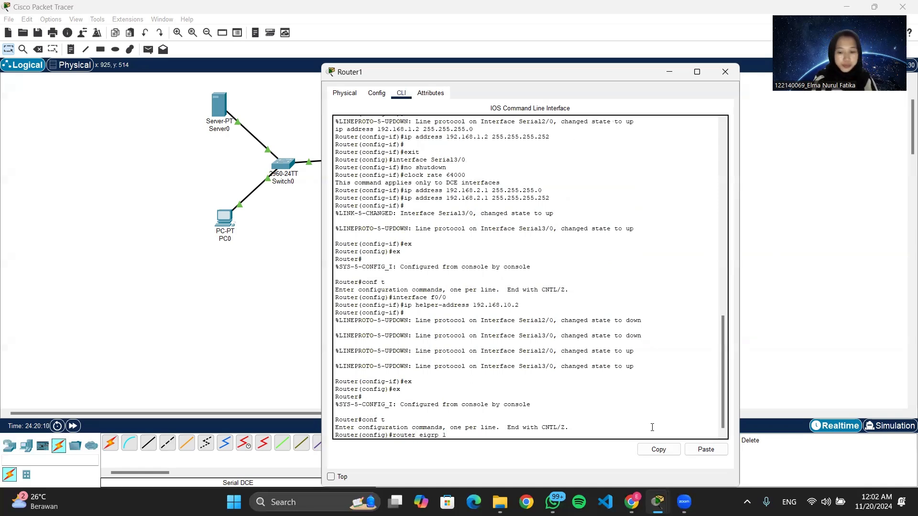
{"action": "key", "text": "Return"}
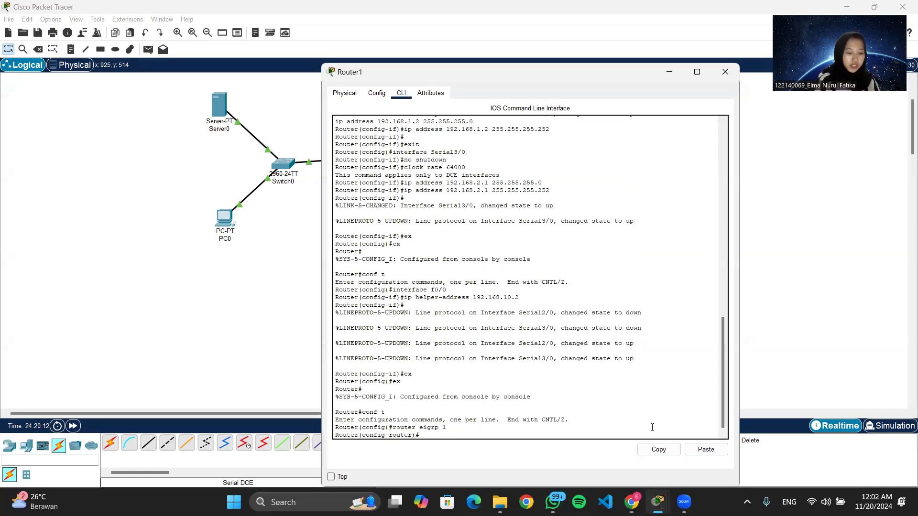
{"action": "type", "text": "net"}
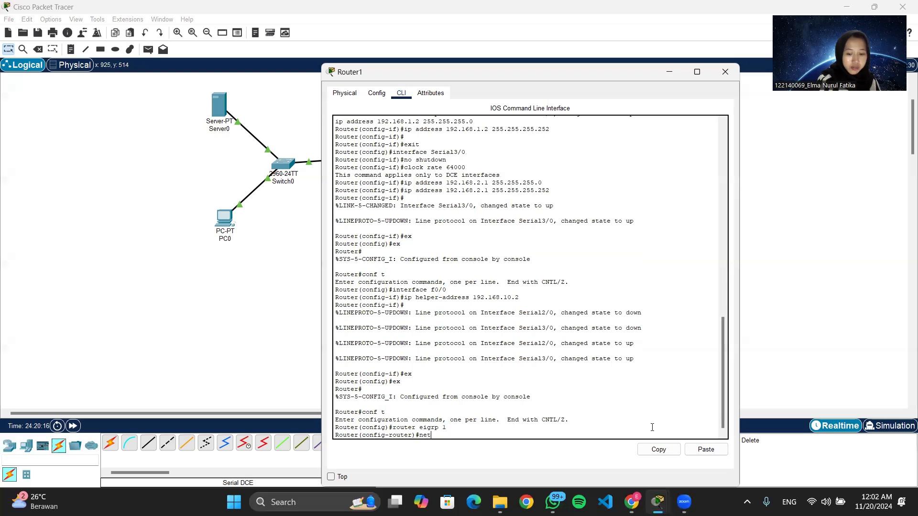
{"action": "type", "text": "work 192"}
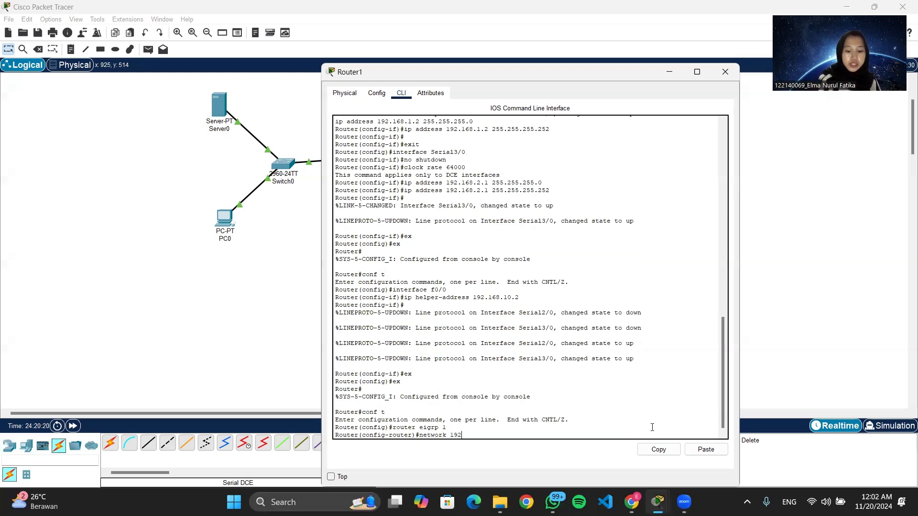
{"action": "type", "text": ".168.20.0"}
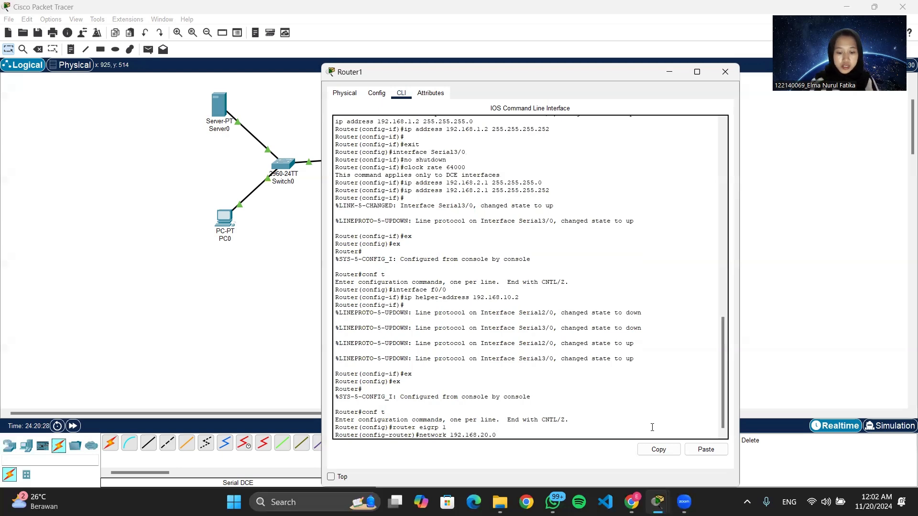
{"action": "type", "text": " 0.0.0."}
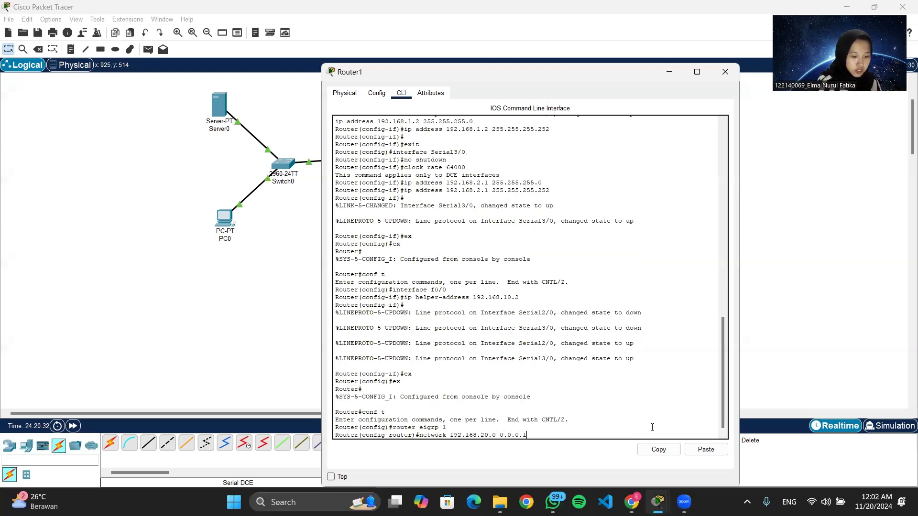
{"action": "type", "text": "127"}
{"action": "key", "text": "Return"}
Advertise networks 192.168.1.0 and 192.168.2.0 with wildcard 0.0.0.3 in EIGRP and close the Router1 window.
{"action": "type", "text": "networ"}
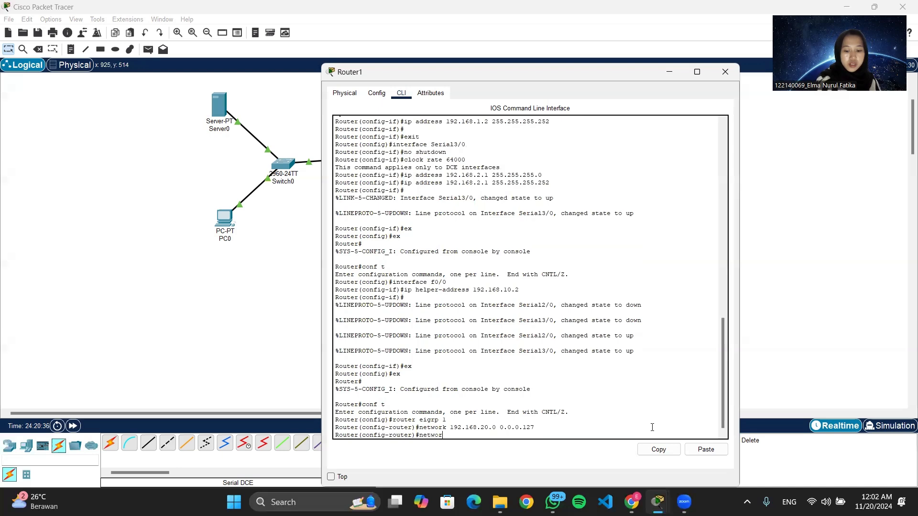
{"action": "type", "text": "k 192.168.1.0"}
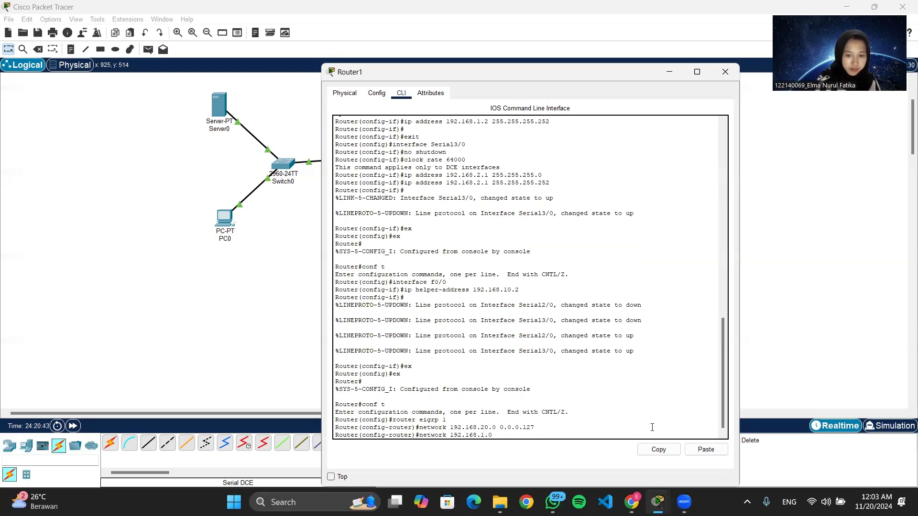
{"action": "type", "text": " 0.0.0.3"}
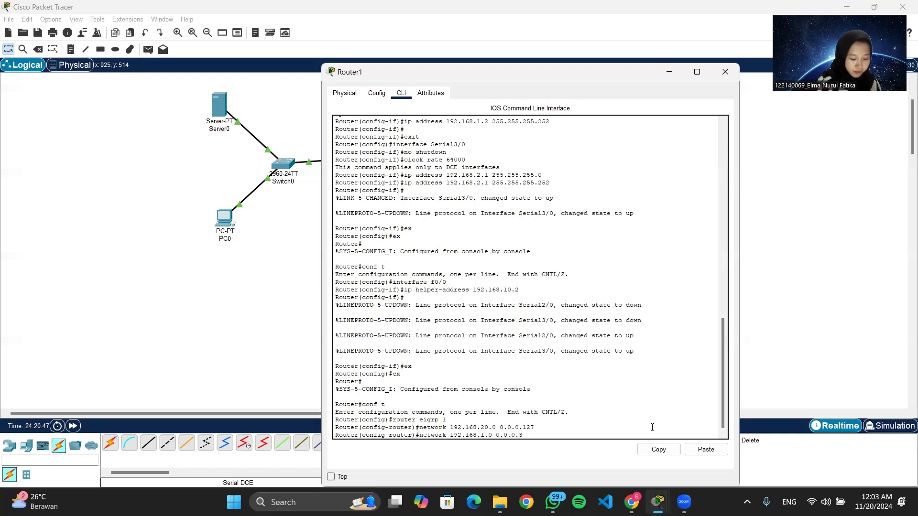
{"action": "key", "text": "Return"}
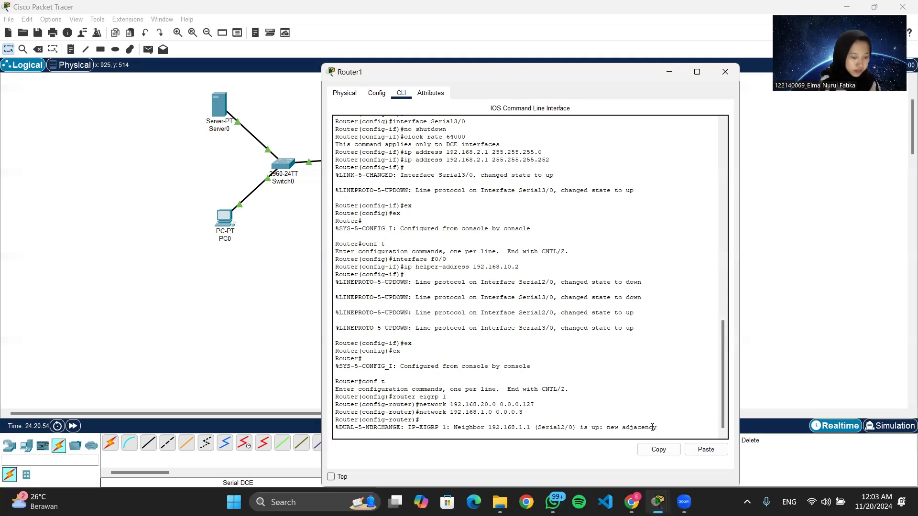
{"action": "type", "text": "n"}
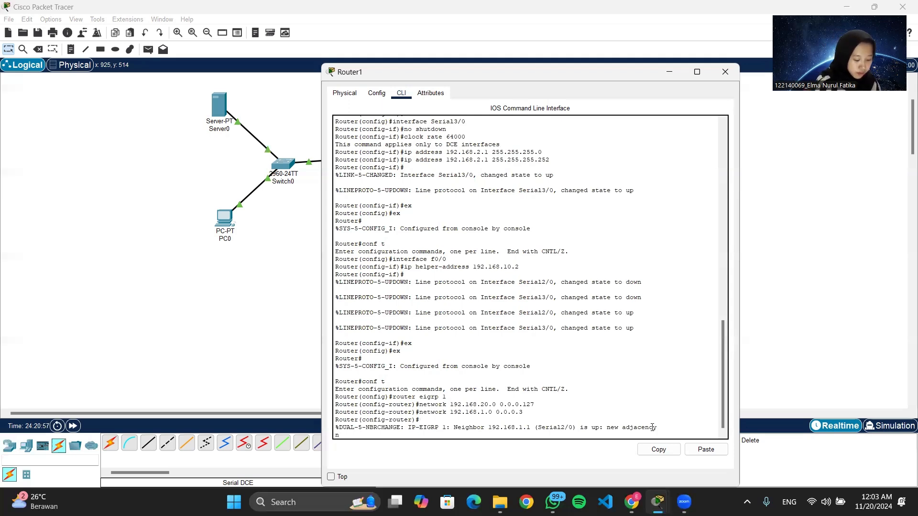
{"action": "type", "text": "et"}
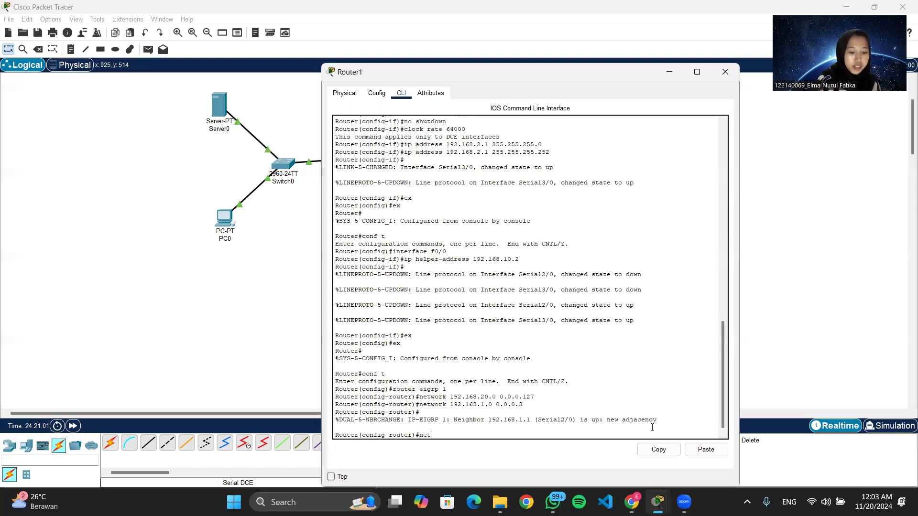
{"action": "type", "text": "work 192"}
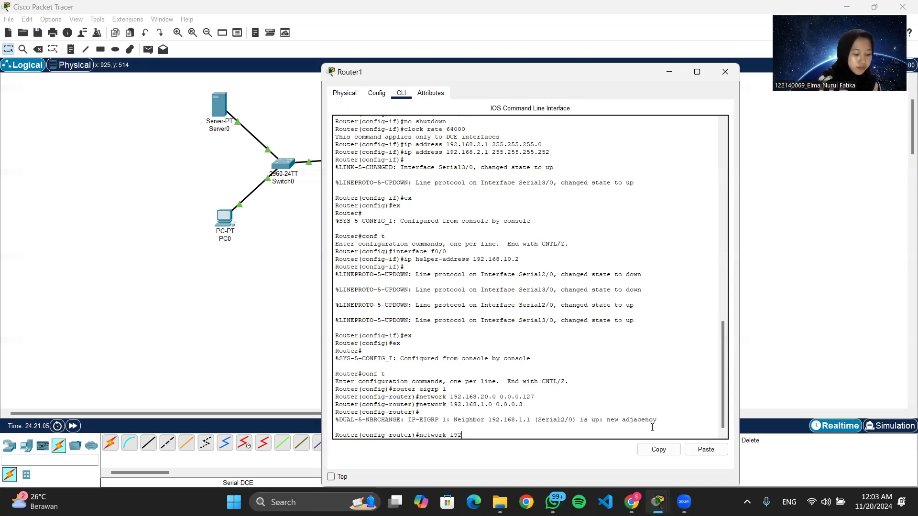
{"action": "type", "text": ".168"}
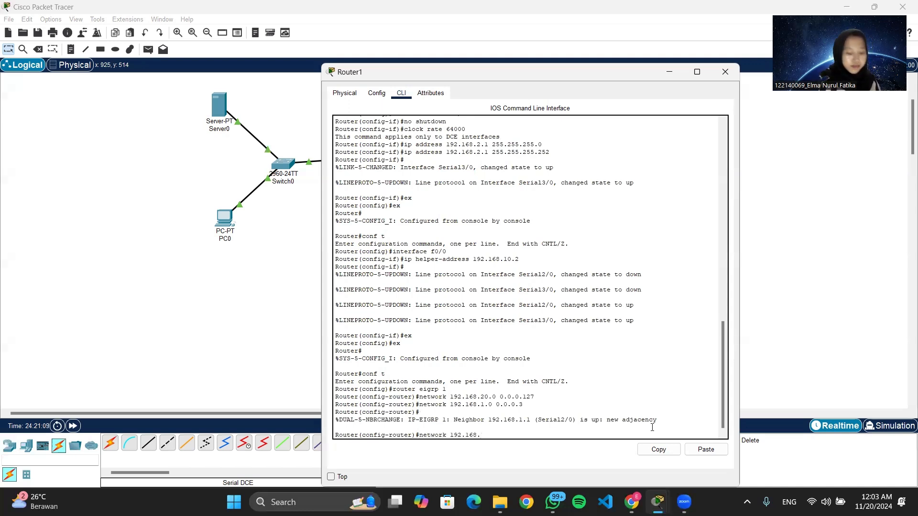
{"action": "type", "text": ".2"}
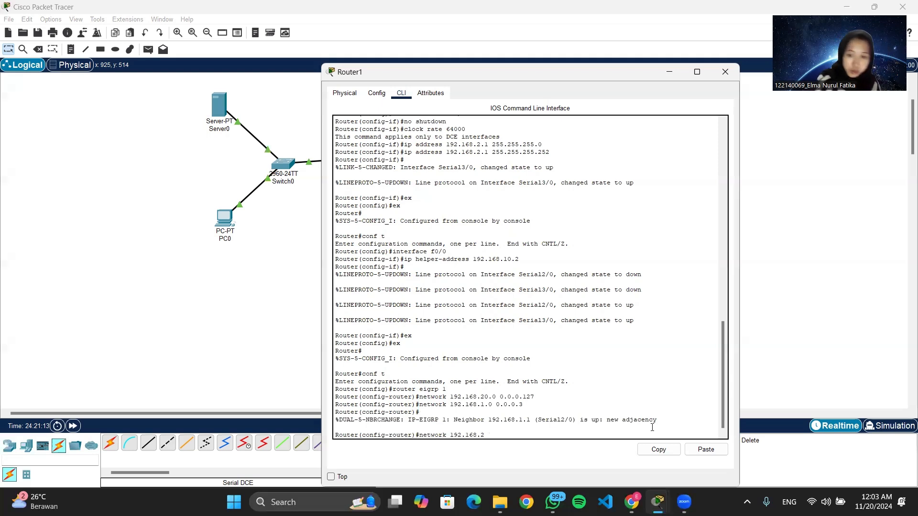
{"action": "type", "text": ".0 0.0.0.3"}
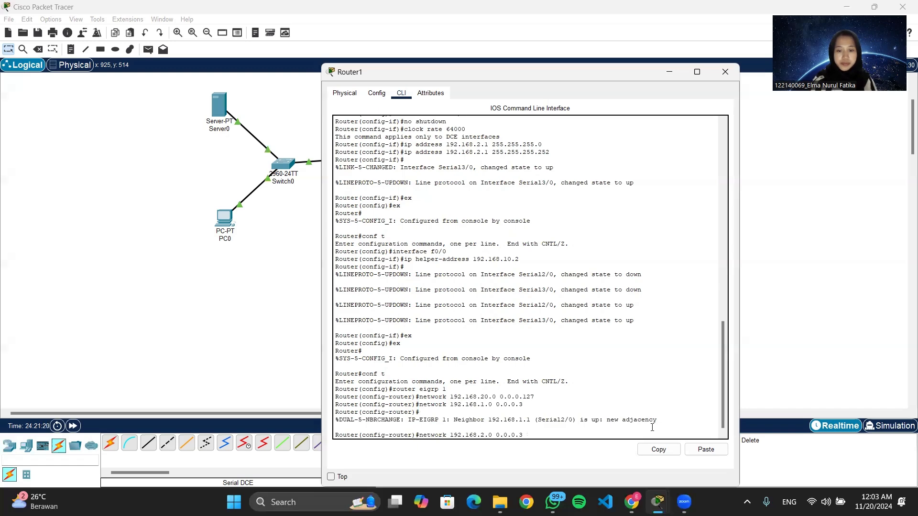
{"action": "key", "text": "Return"}
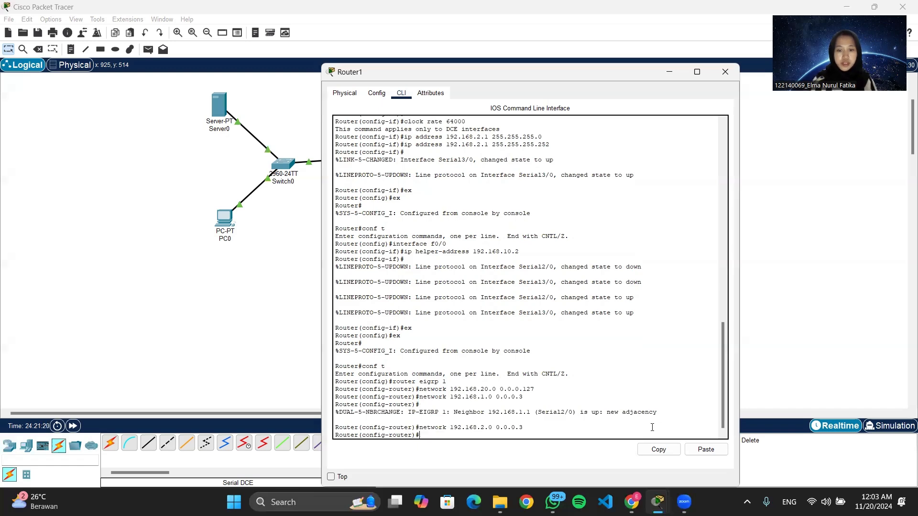
{"action": "left_click", "coordinate": [725, 72]}
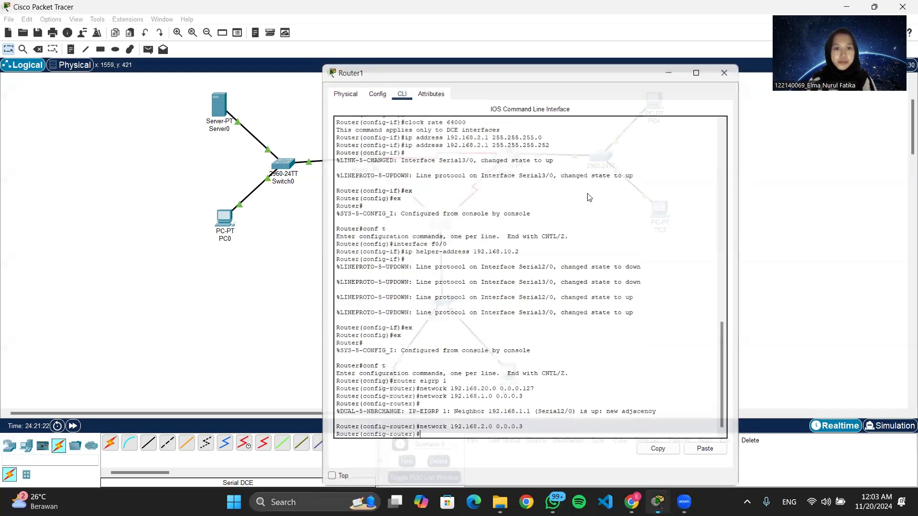
Open Router2's command line, exit to privileged EXEC mode, and re-enter global configuration.
{"action": "left_click", "coordinate": [509, 158]}
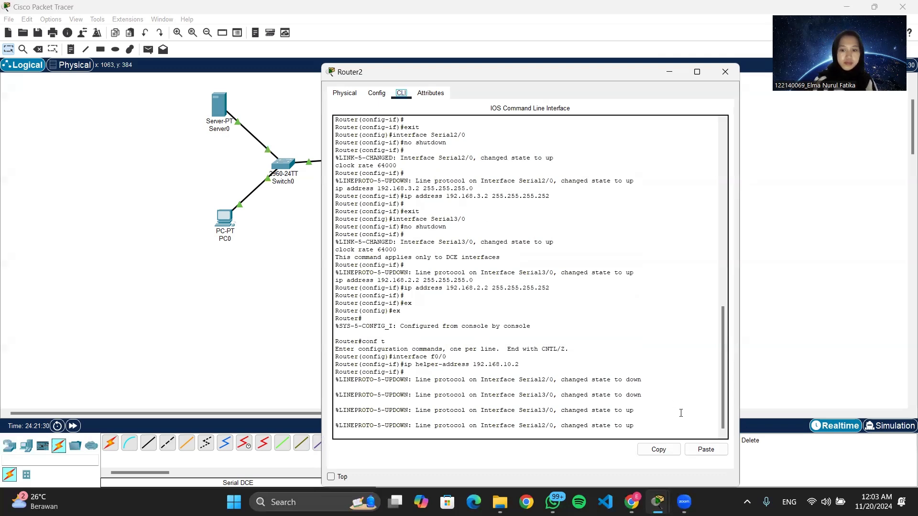
{"action": "left_click", "coordinate": [676, 433]}
{"action": "type", "text": "ex"}
{"action": "key", "text": "Return"}
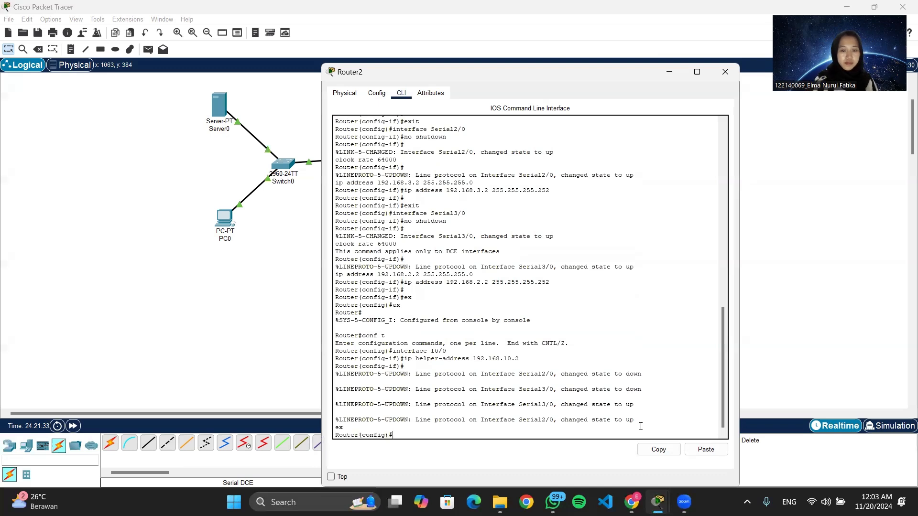
{"action": "type", "text": "ex"}
{"action": "key", "text": "Return"}
{"action": "type", "text": "conf t"}
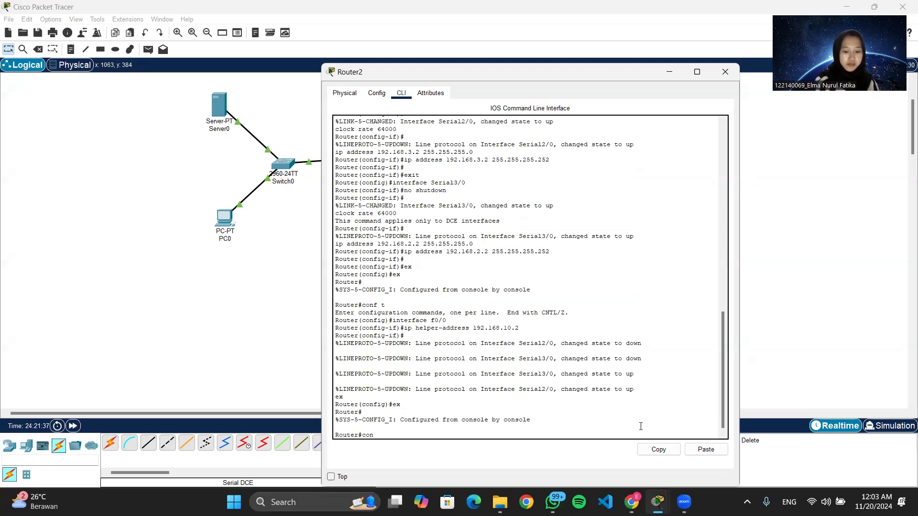
{"action": "key", "text": "Return"}
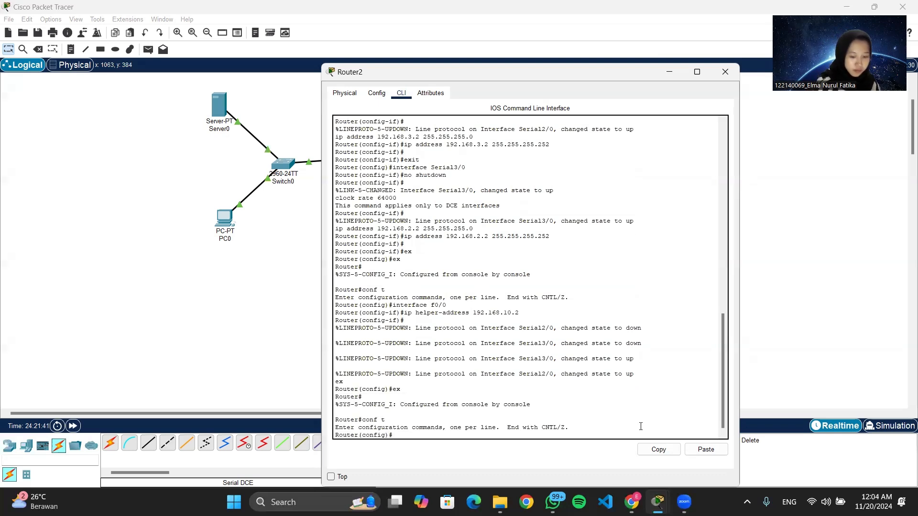
Start EIGRP process 1 on Router2 and advertise network 192.168.30.0 with wildcard 0.0.0.63.
{"action": "type", "text": "router eigr"}
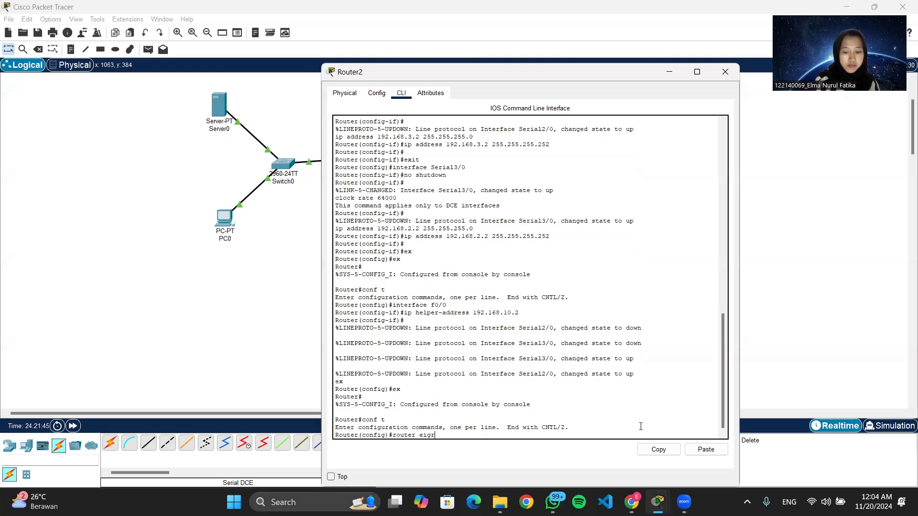
{"action": "type", "text": "p 1"}
{"action": "key", "text": "Return"}
{"action": "type", "text": "network 192."}
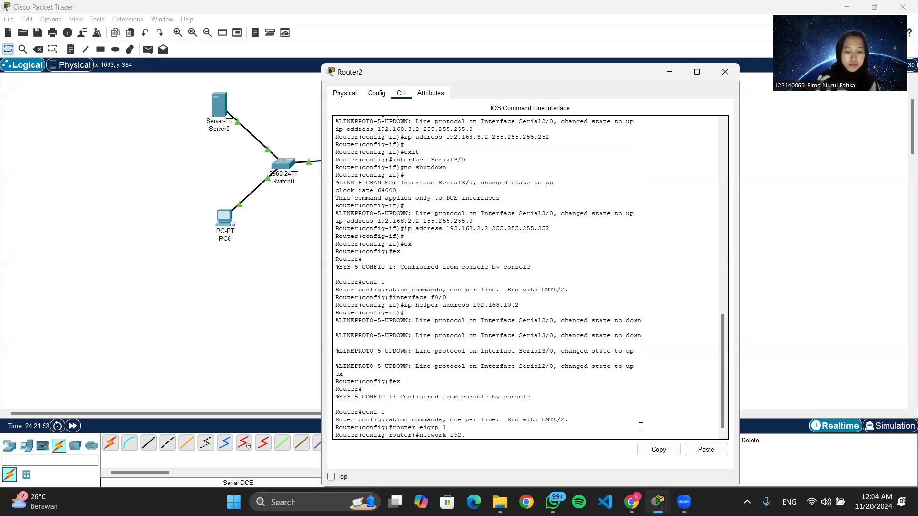
{"action": "type", "text": "168.30.0 0.0.0.63"}
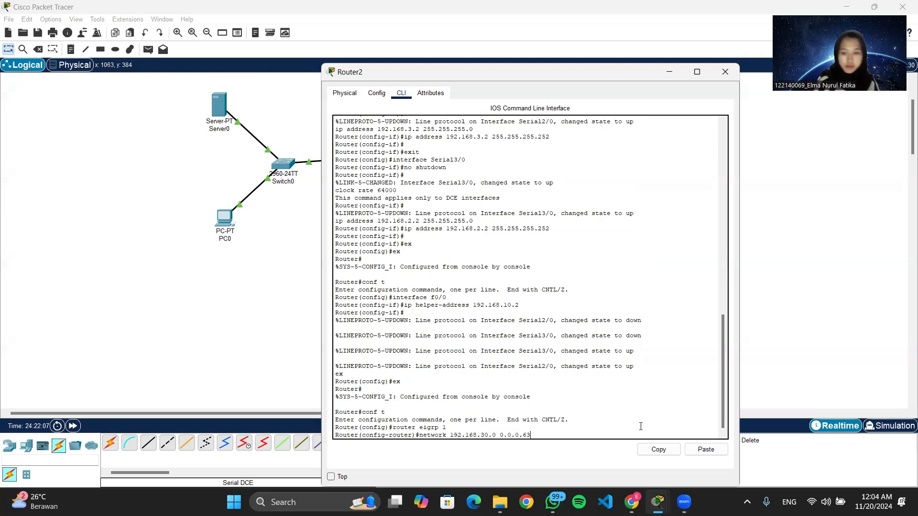
{"action": "key", "text": "Return"}
Advertise networks 192.168.3.0 and 192.168.2.0 with wildcard 0.0.0.3 in Router2's EIGRP process.
{"action": "type", "text": "netw"}
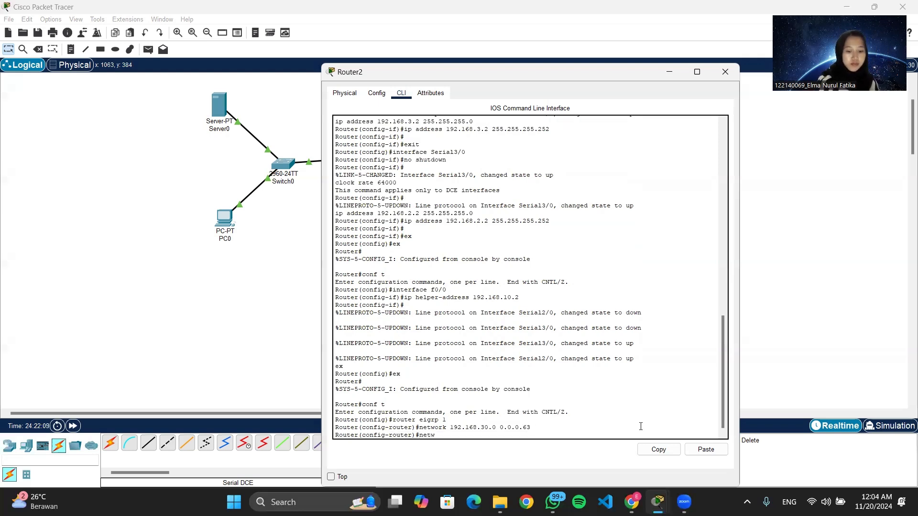
{"action": "type", "text": "ork 192.168.3.0 0.0.0.3"}
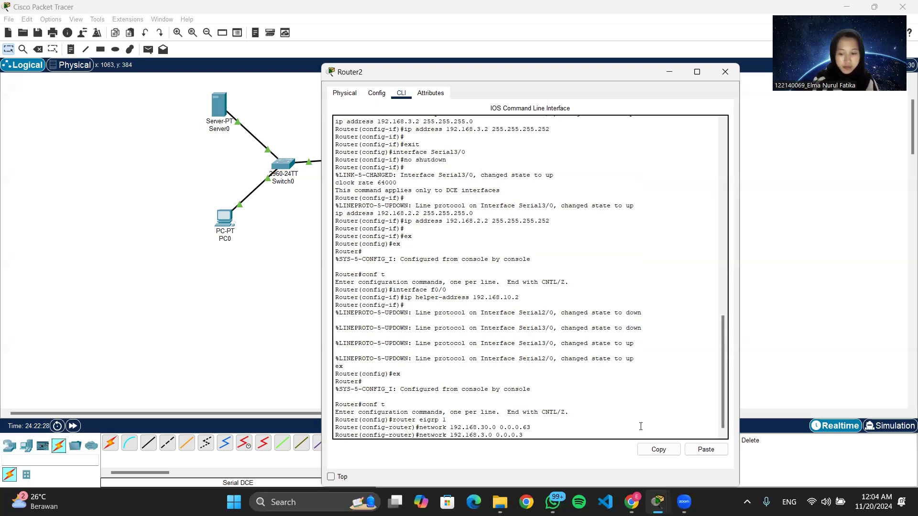
{"action": "key", "text": "Return"}
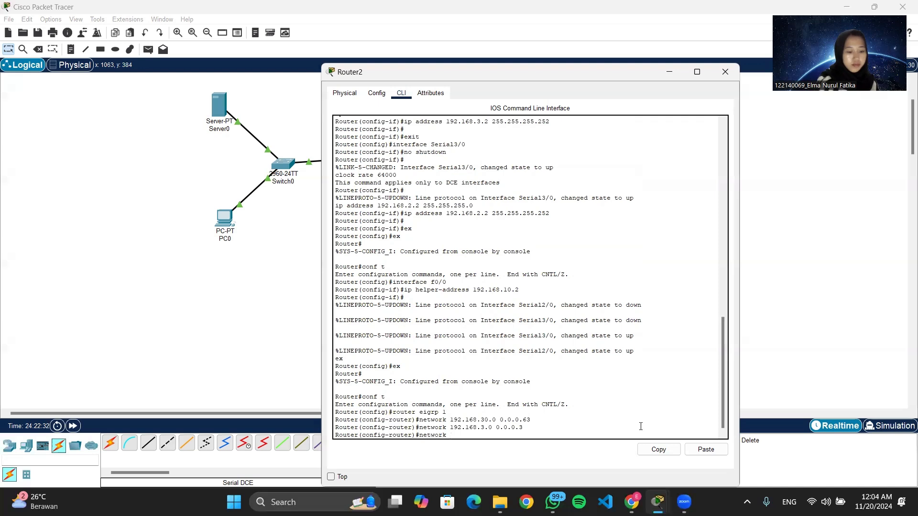
{"action": "type", "text": "network 192.168"}
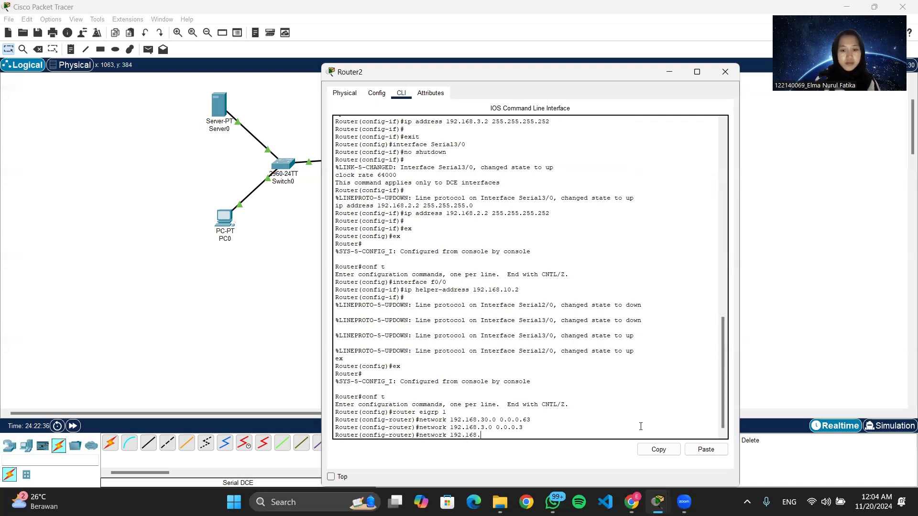
{"action": "type", "text": ".2.0 0.0.0.3"}
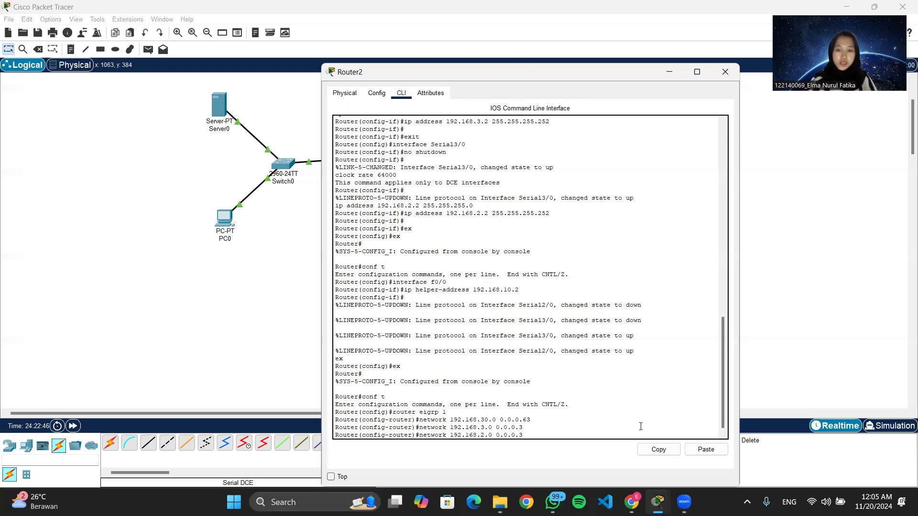
{"action": "key", "text": "Return"}
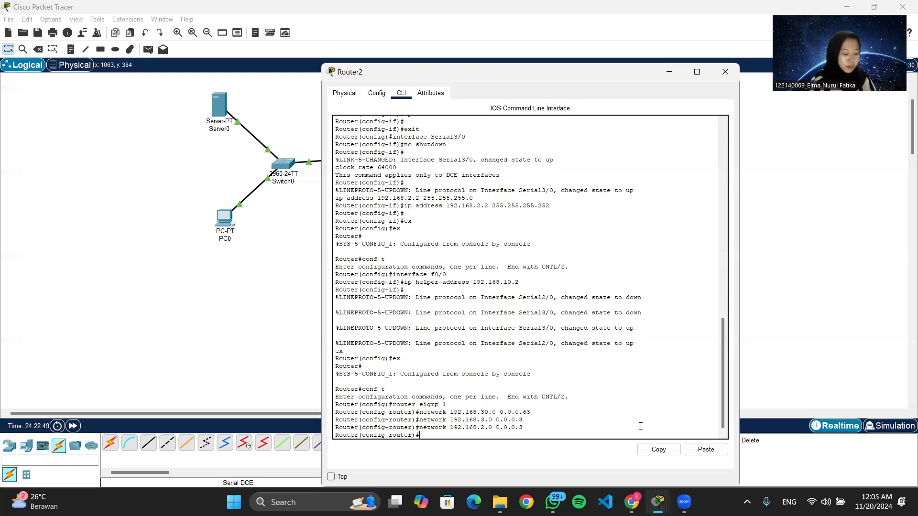
Disable auto-summary in Router2's EIGRP process and close the Router2 window.
{"action": "type", "text": "no"}
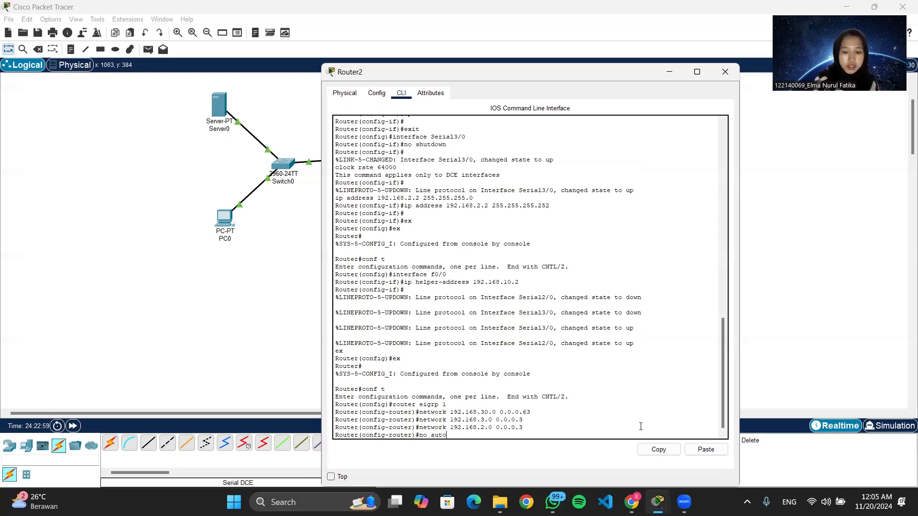
{"action": "type", "text": "auto-su"}
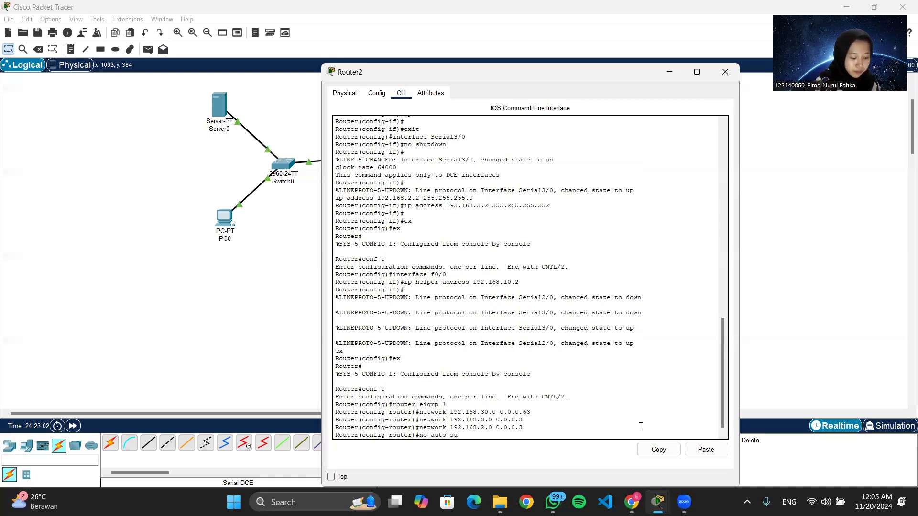
{"action": "type", "text": "mmary"}
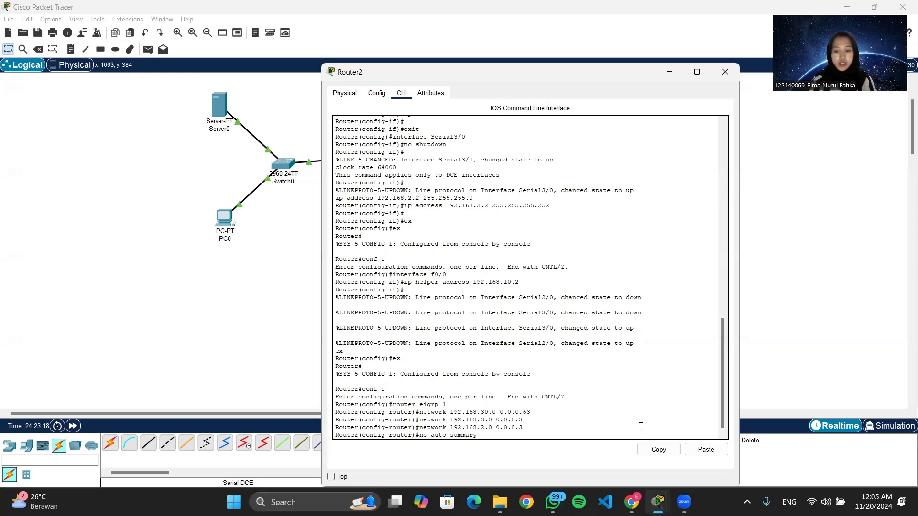
{"action": "key", "text": "Return"}
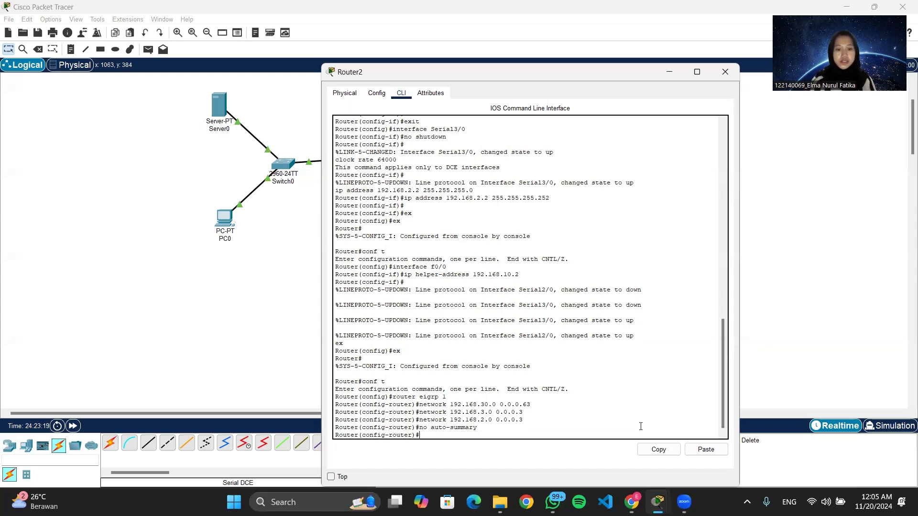
{"action": "left_click", "coordinate": [725, 72]}
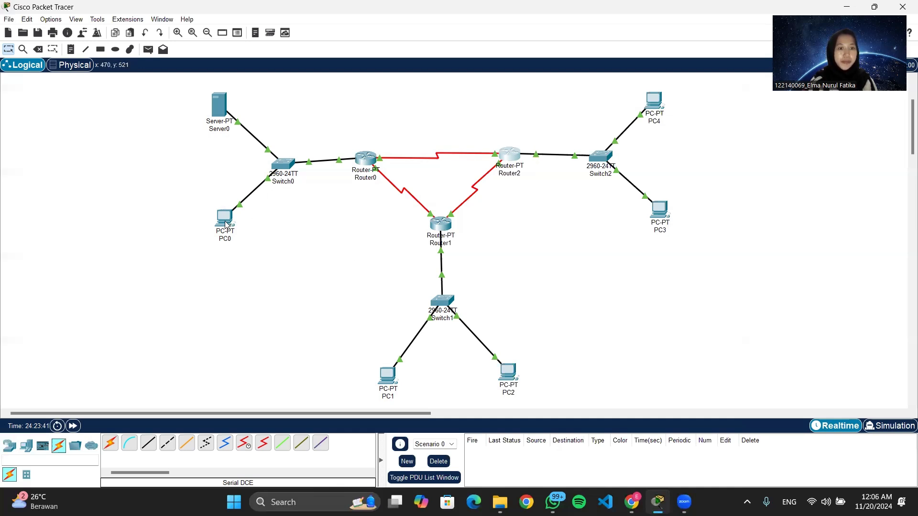
Switch PC0's IPv4 configuration to DHCP and close its window.
{"action": "mouse_move", "coordinate": [226, 224]}
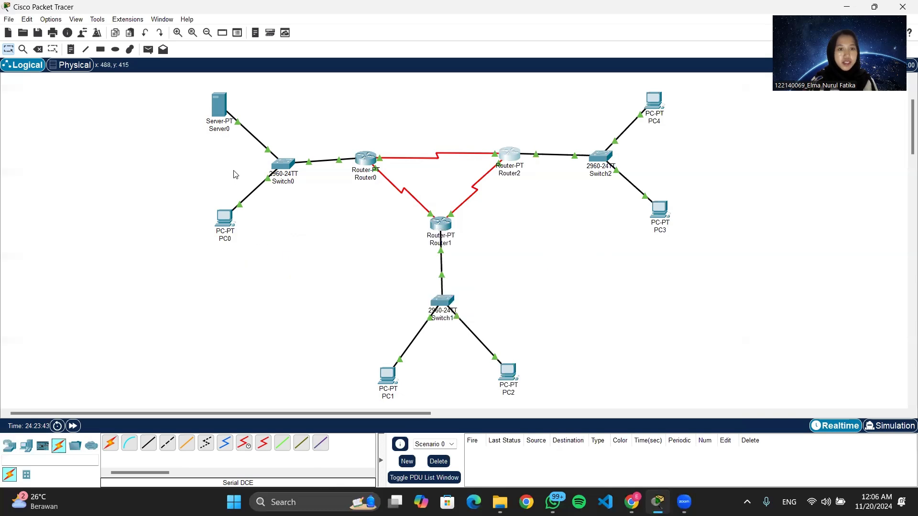
{"action": "left_click", "coordinate": [225, 224]}
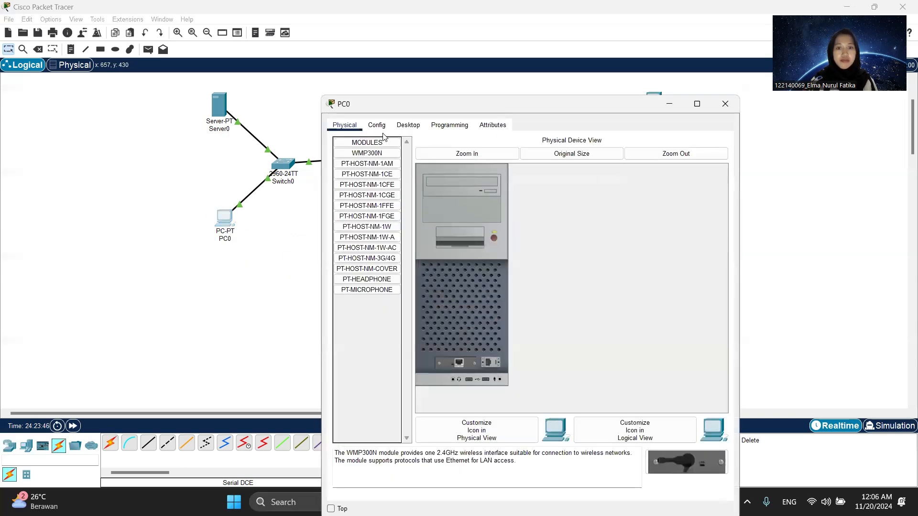
{"action": "left_click", "coordinate": [414, 126]}
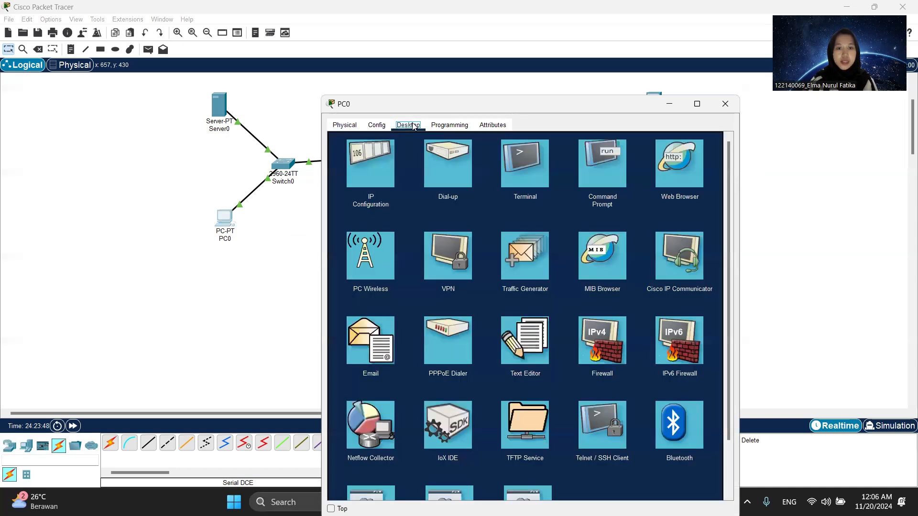
{"action": "left_click", "coordinate": [371, 181]}
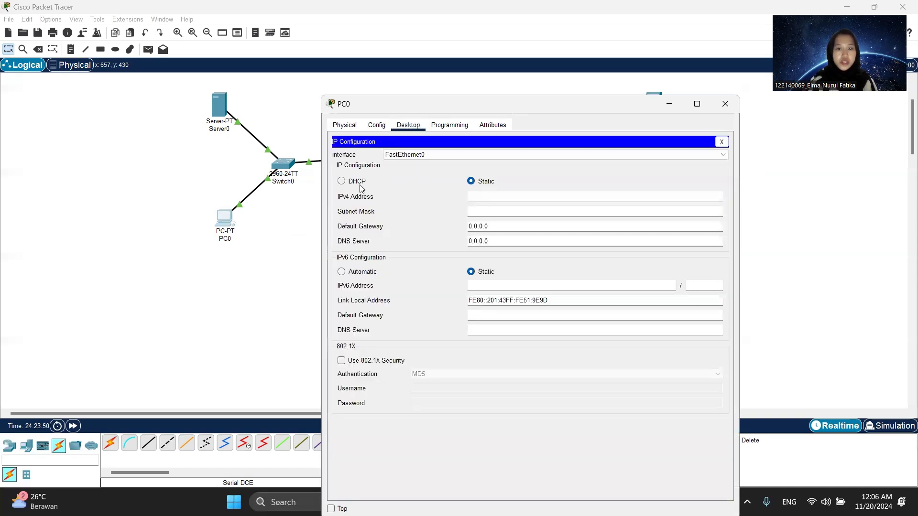
{"action": "left_click", "coordinate": [341, 182]}
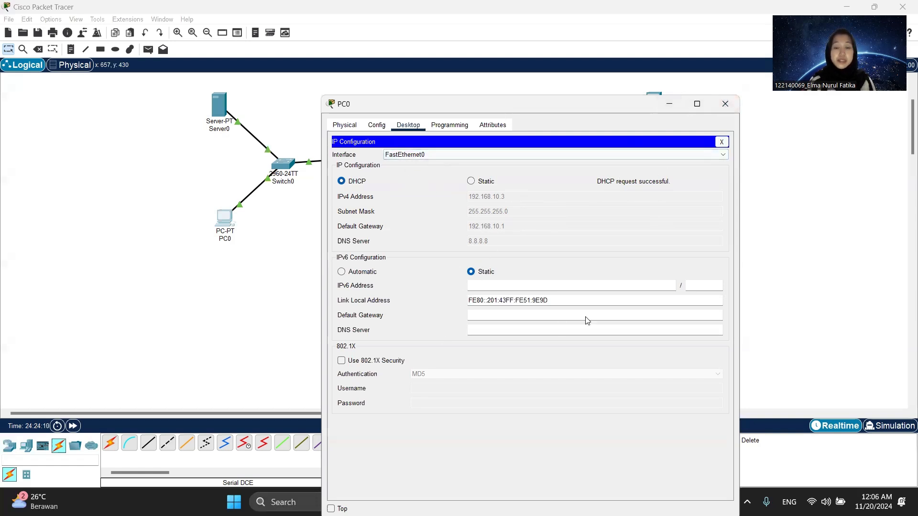
{"action": "left_click", "coordinate": [725, 104]}
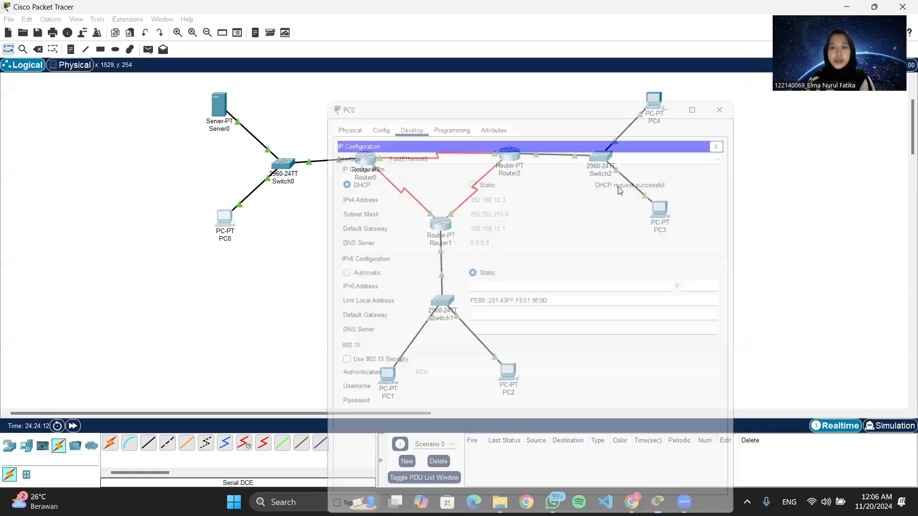
Switch PC1's IPv4 configuration to DHCP and close its window.
{"action": "left_click", "coordinate": [386, 375]}
{"action": "left_click", "coordinate": [408, 92]}
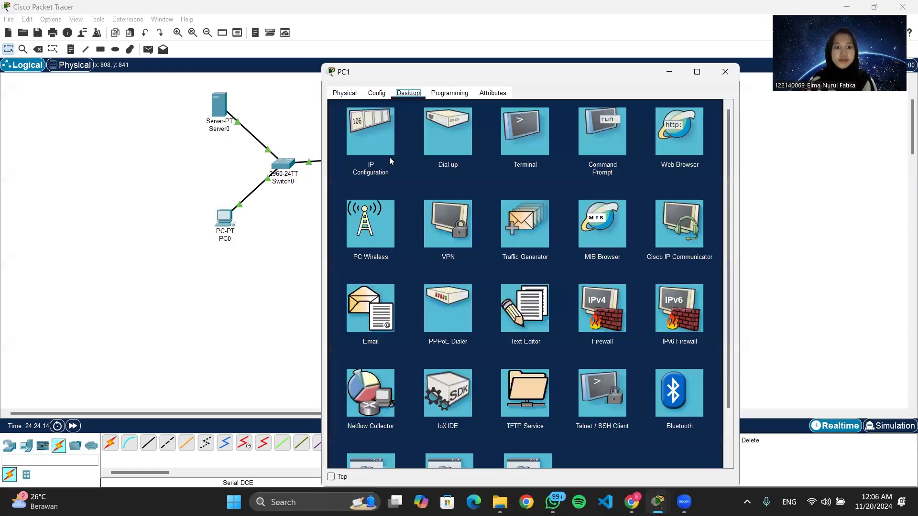
{"action": "left_click", "coordinate": [388, 156]}
{"action": "left_click", "coordinate": [341, 148]}
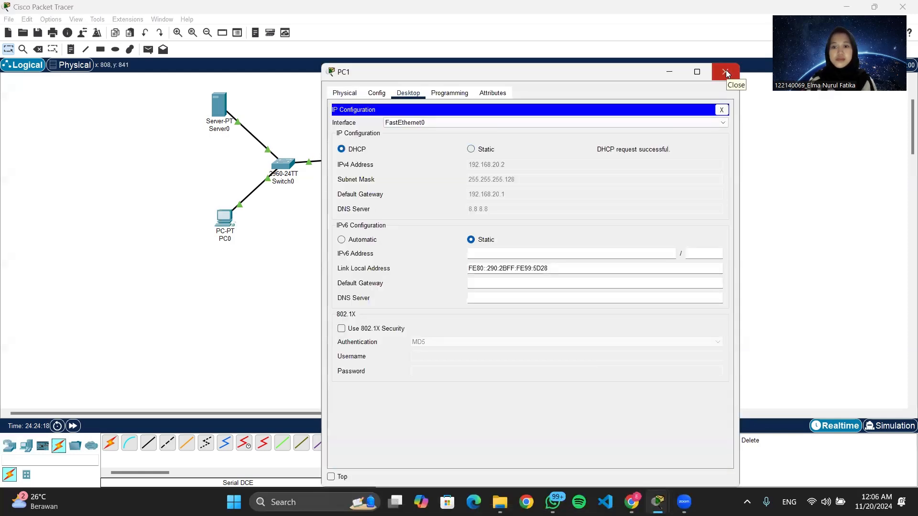
{"action": "left_click", "coordinate": [726, 70]}
Switch PC2's IPv4 configuration to DHCP and close its window.
{"action": "left_click", "coordinate": [509, 374]}
{"action": "left_click", "coordinate": [362, 149]}
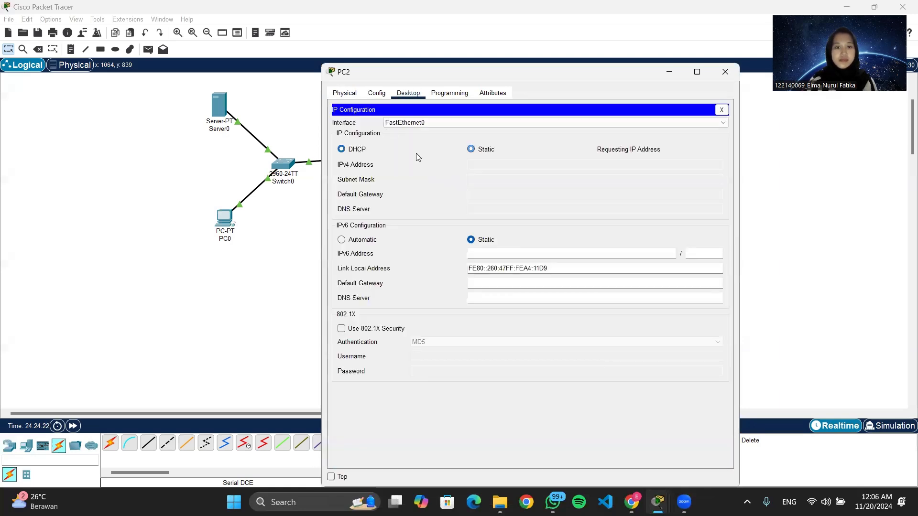
{"action": "left_click", "coordinate": [728, 71]}
Switch PC3's IPv4 configuration to DHCP and close its window.
{"action": "left_click", "coordinate": [660, 209]}
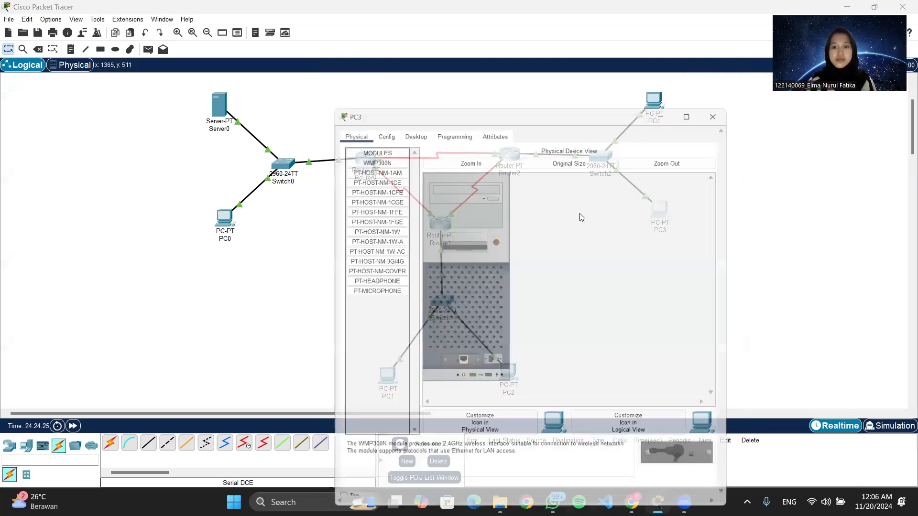
{"action": "left_click", "coordinate": [407, 92]}
{"action": "left_click", "coordinate": [371, 187]}
{"action": "left_click", "coordinate": [348, 150]}
{"action": "left_click", "coordinate": [724, 72]}
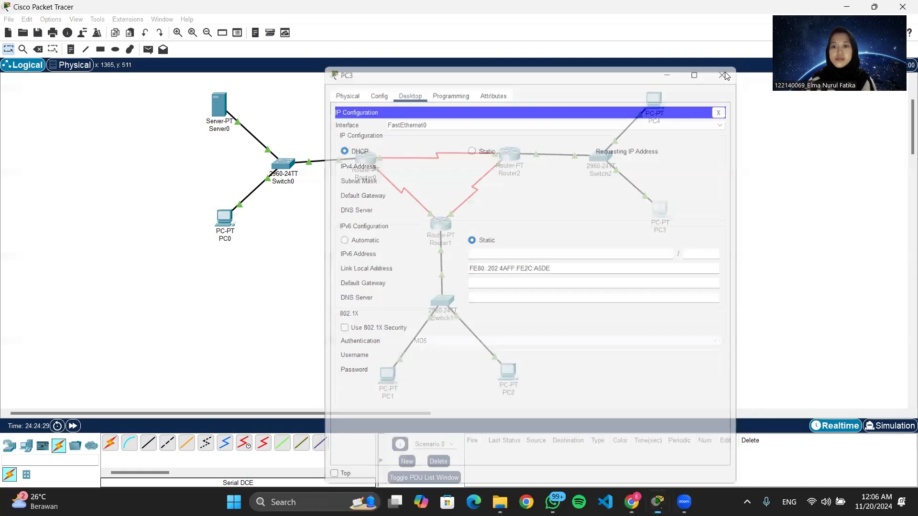
Switch PC4's IPv4 configuration to DHCP and close its window.
{"action": "left_click", "coordinate": [653, 99]}
{"action": "left_click", "coordinate": [410, 94]}
{"action": "left_click", "coordinate": [366, 126]}
{"action": "left_click", "coordinate": [342, 148]}
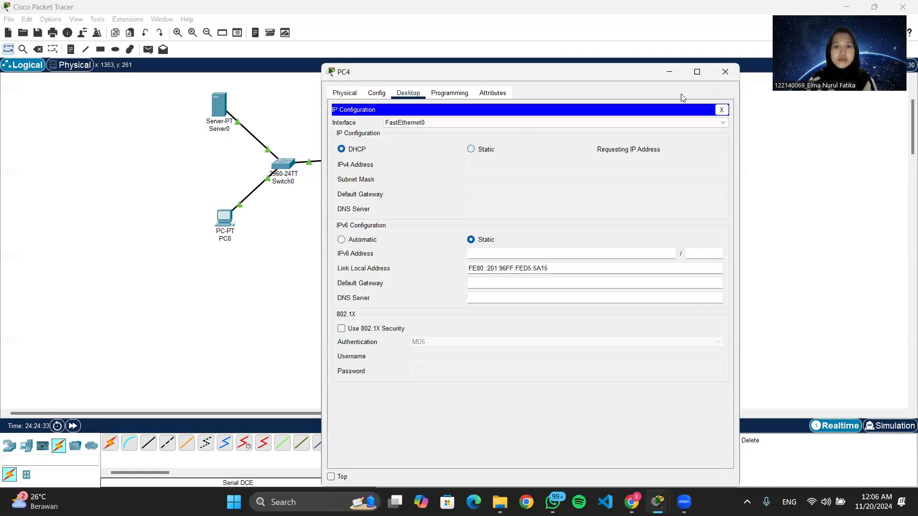
{"action": "left_click", "coordinate": [724, 72]}
Send two simple PDUs from PC0 to PC1 to test connectivity.
{"action": "left_click", "coordinate": [149, 49]}
{"action": "left_click", "coordinate": [221, 222]}
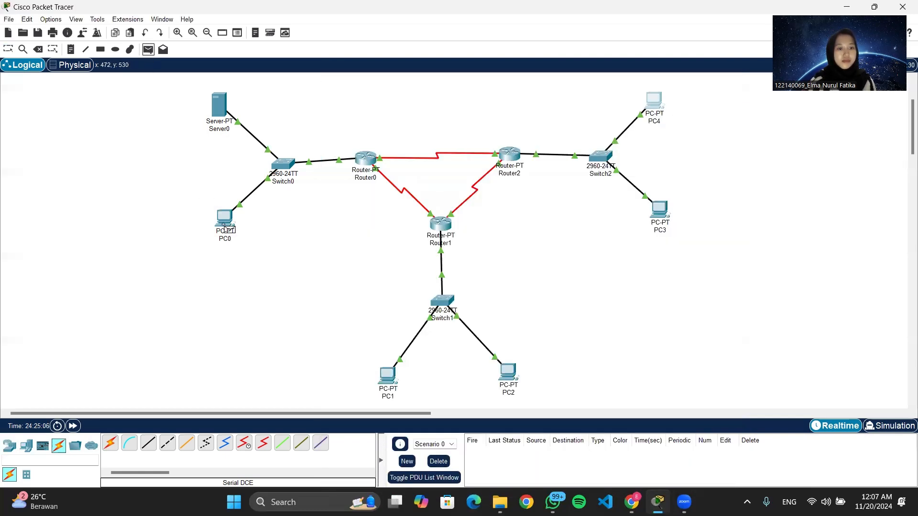
{"action": "left_click", "coordinate": [391, 381]}
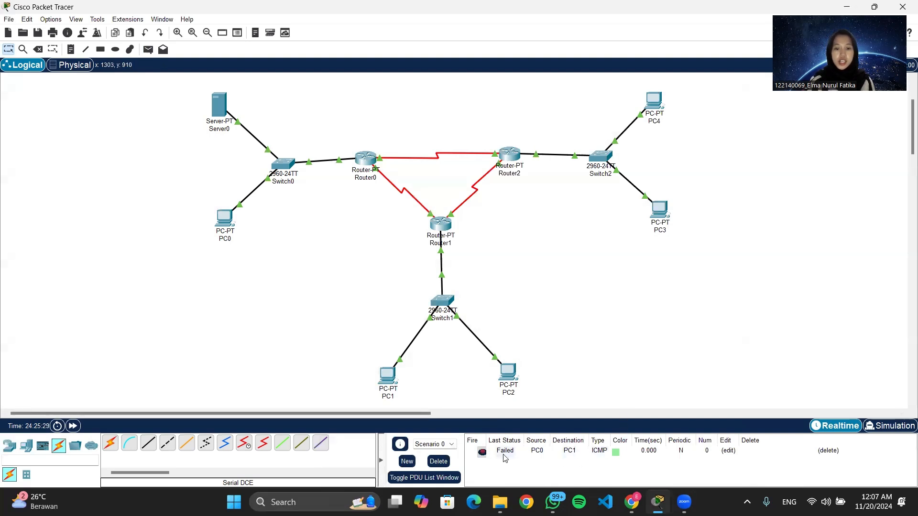
{"action": "left_click", "coordinate": [147, 50]}
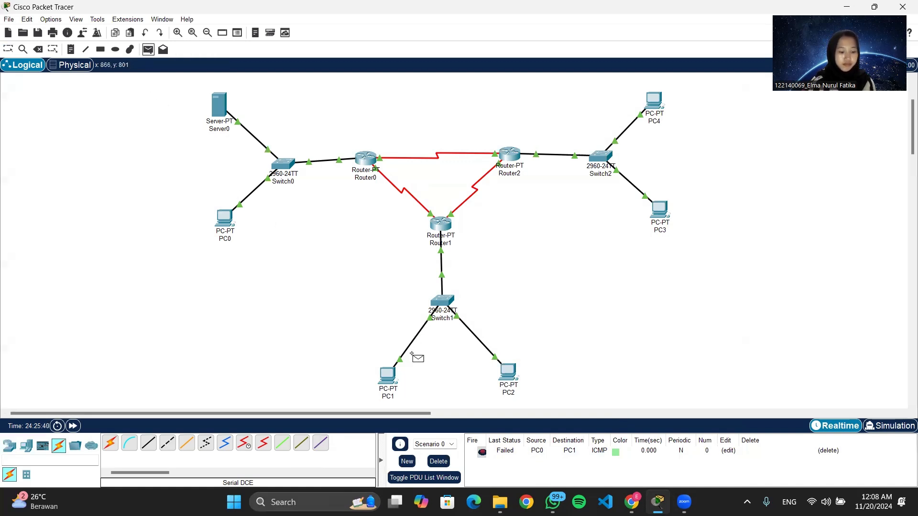
{"action": "left_click", "coordinate": [226, 221]}
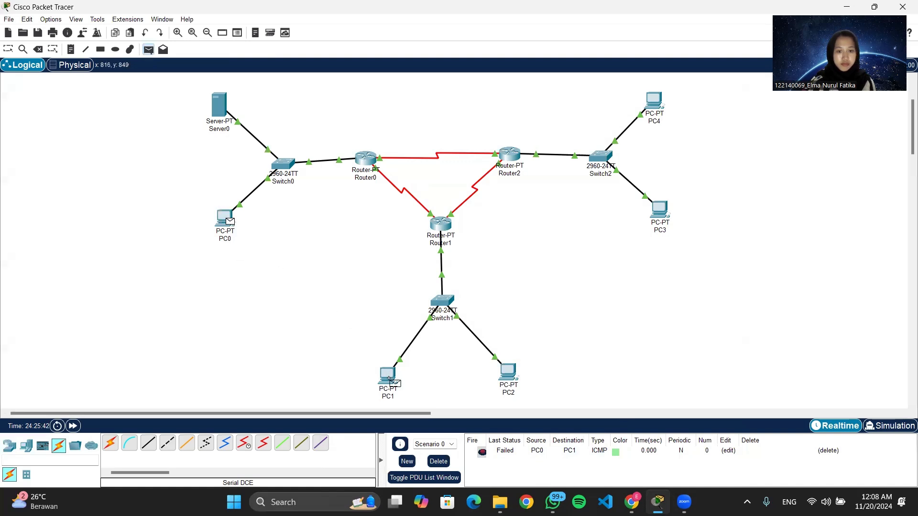
{"action": "left_click", "coordinate": [388, 378]}
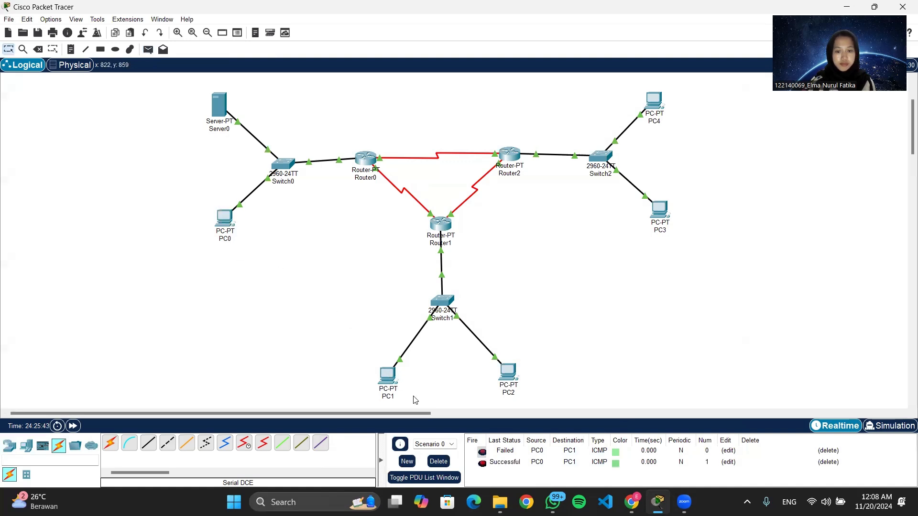
Open PC1's IP configuration to check its DHCP-assigned address, then close the window.
{"action": "left_click", "coordinate": [389, 380]}
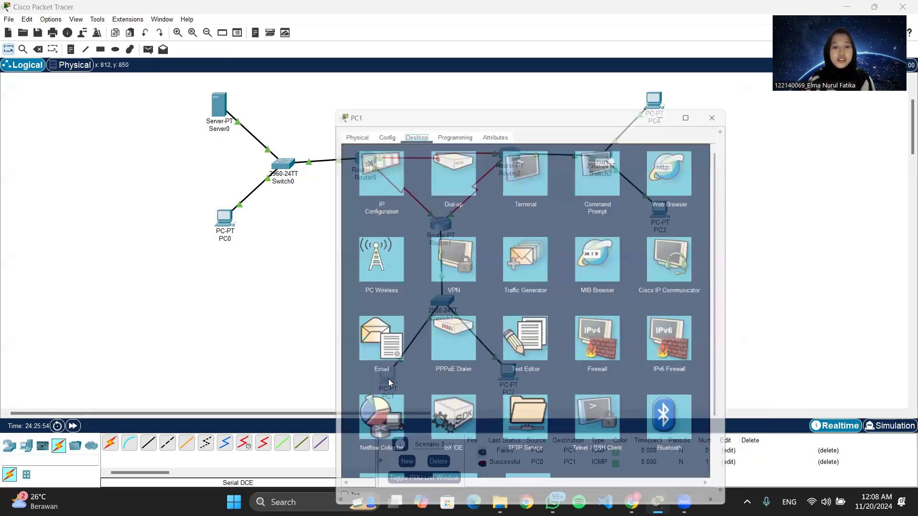
{"action": "left_click", "coordinate": [371, 127]}
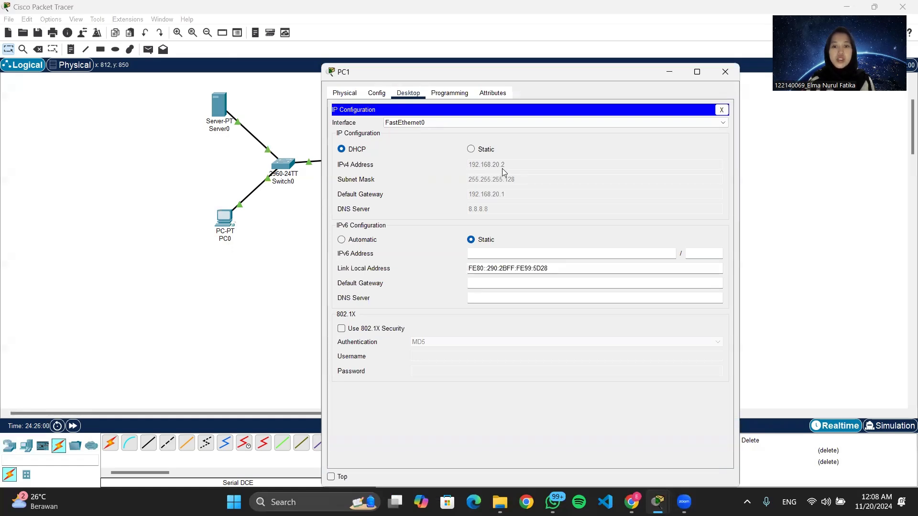
{"action": "left_click", "coordinate": [725, 72]}
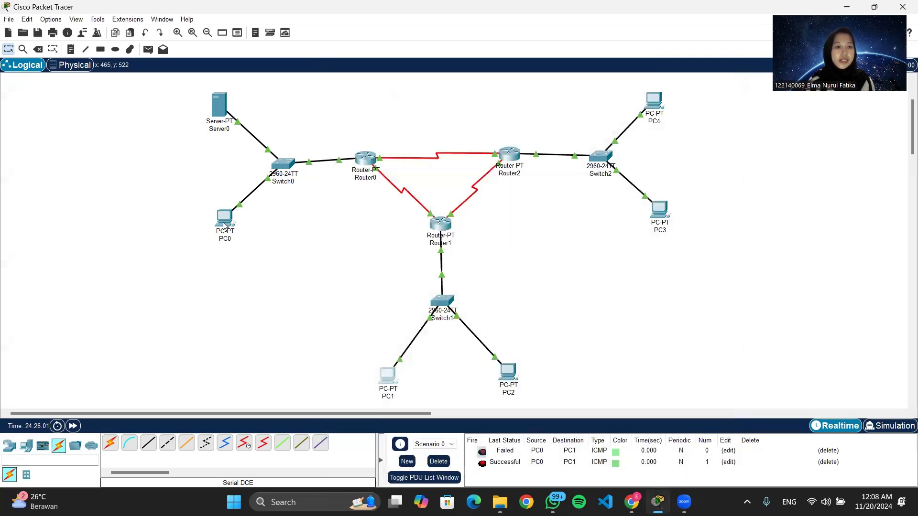
Ping 192.168.20.2 from PC0's command prompt and minimize the PC0 window.
{"action": "left_click", "coordinate": [224, 219]}
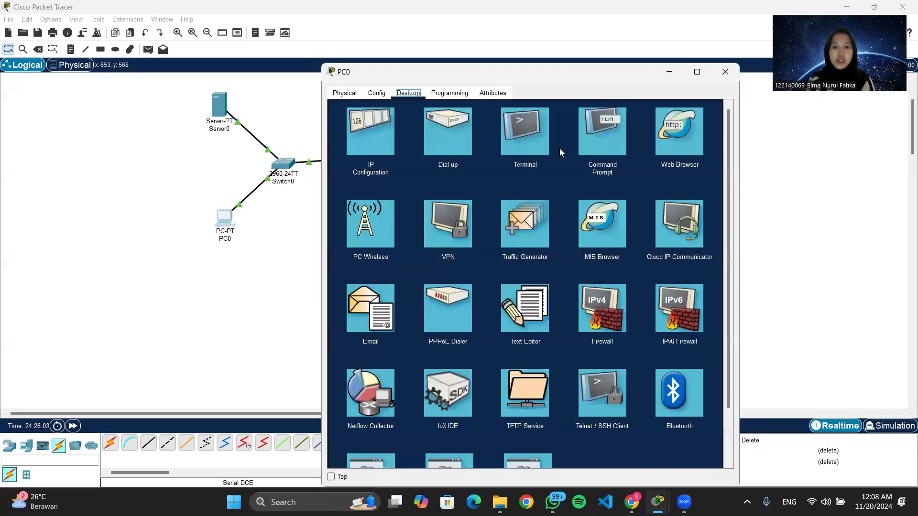
{"action": "left_click", "coordinate": [602, 133]}
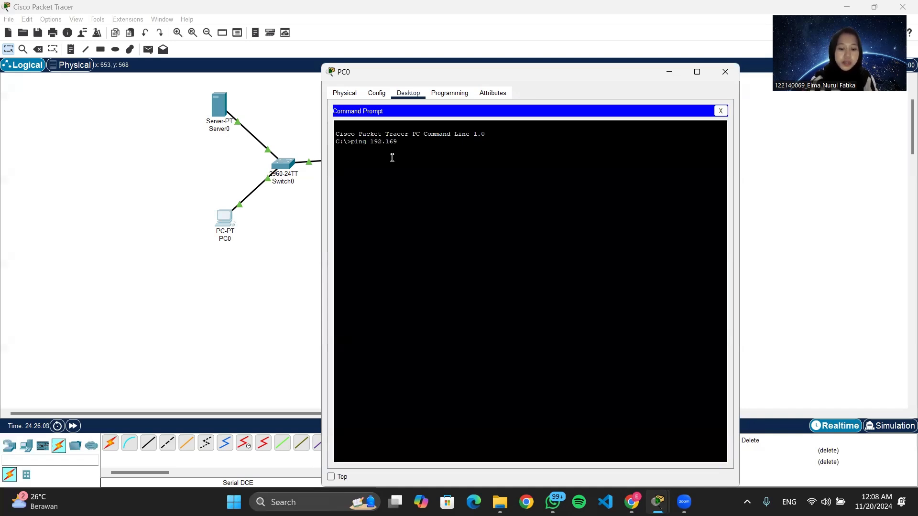
{"action": "type", "text": "ping 192.168.2"}
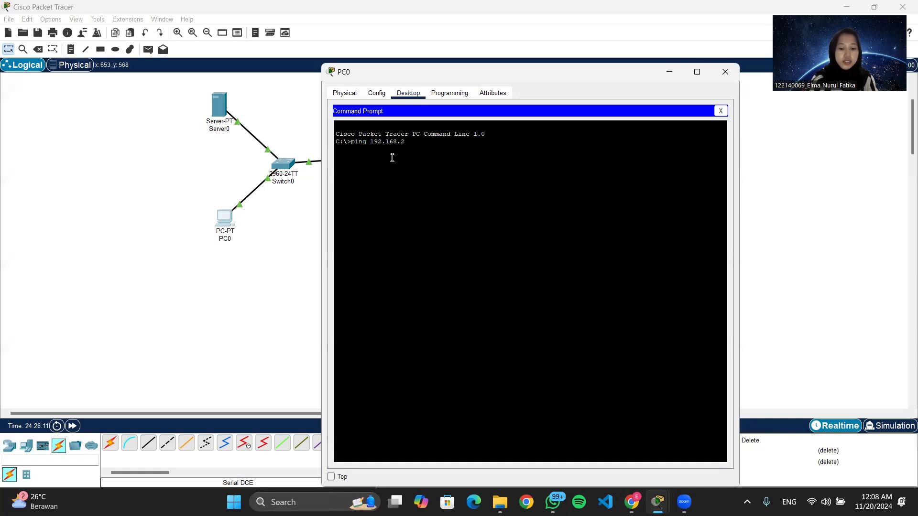
{"action": "type", "text": "0.2"}
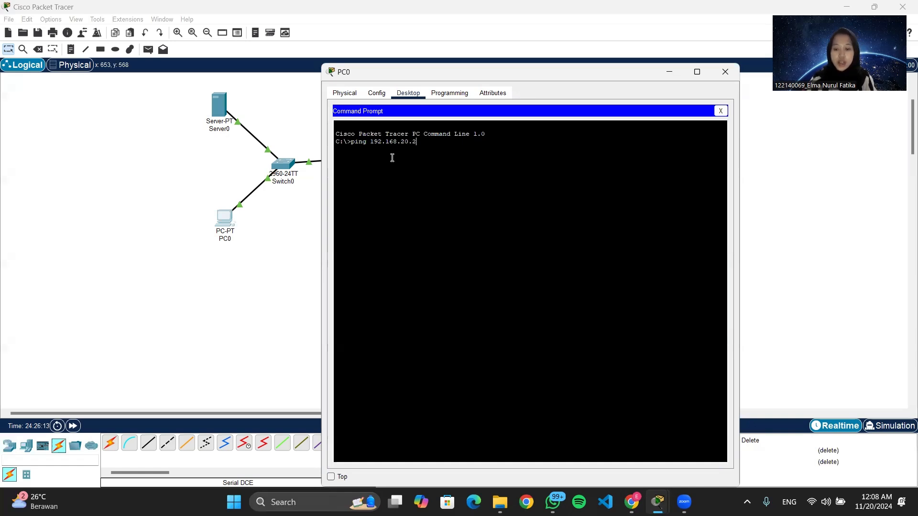
{"action": "key", "text": "Return"}
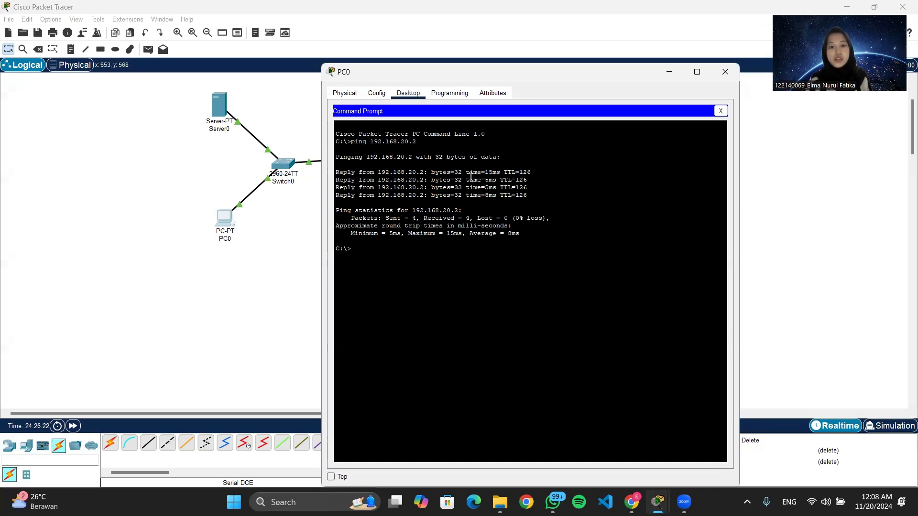
{"action": "left_click", "coordinate": [669, 72]}
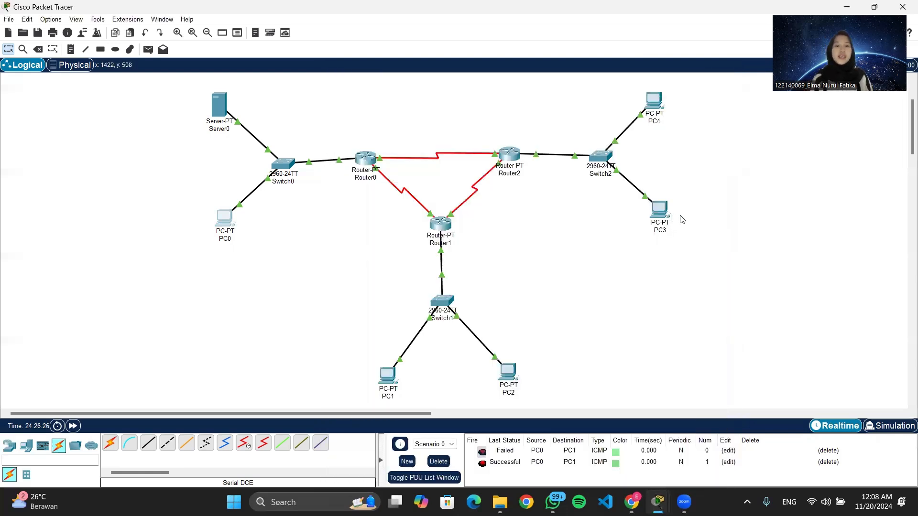